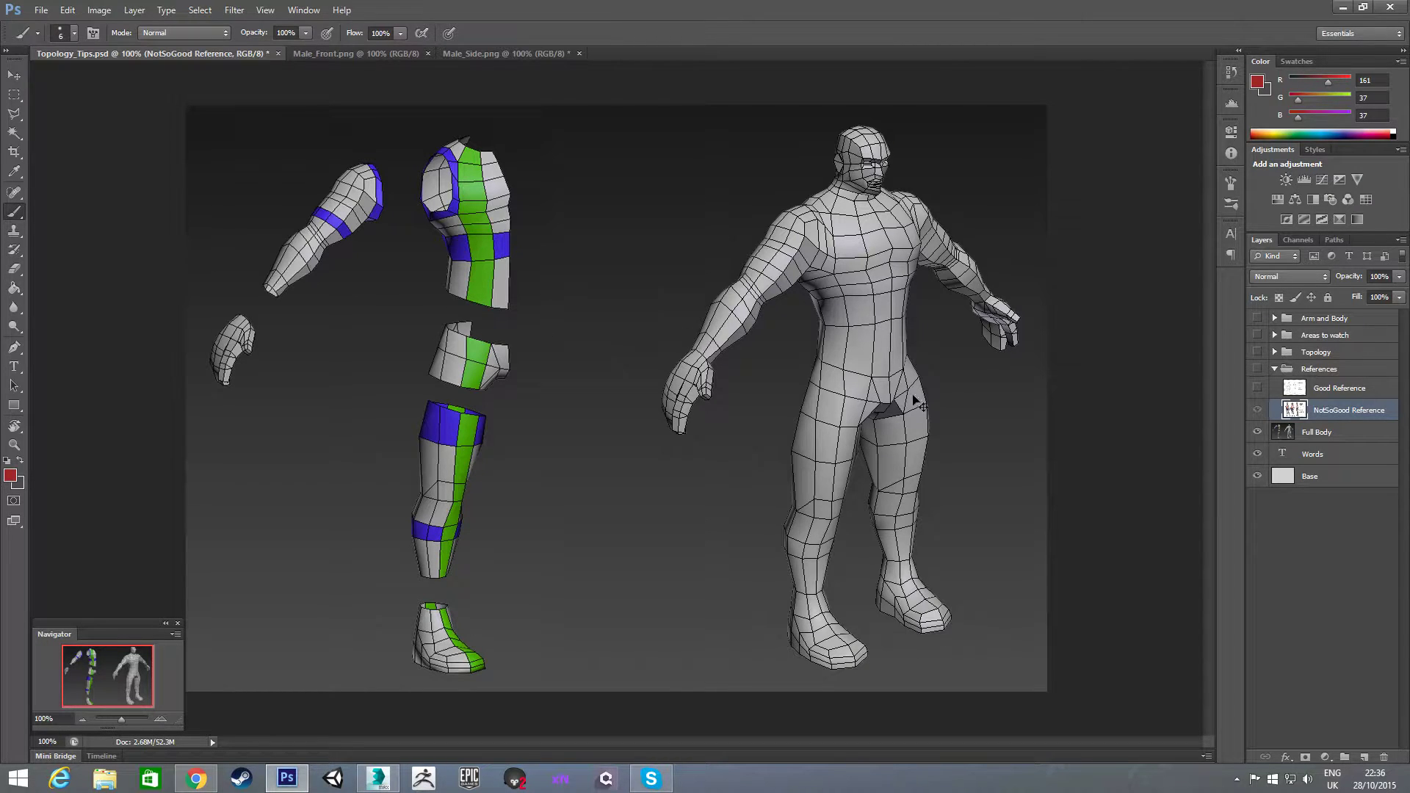
Brush a short red mark near the separate arm on the Full Body layer and undo it.
left_click(1316, 432)
mouse_move(347, 295)
left_mouse_down()
mouse_move(392, 242)
mouse_move(379, 148)
mouse_move(260, 210)
mouse_move(249, 287)
mouse_move(361, 283)
left_mouse_up()
key("ctrl+z")
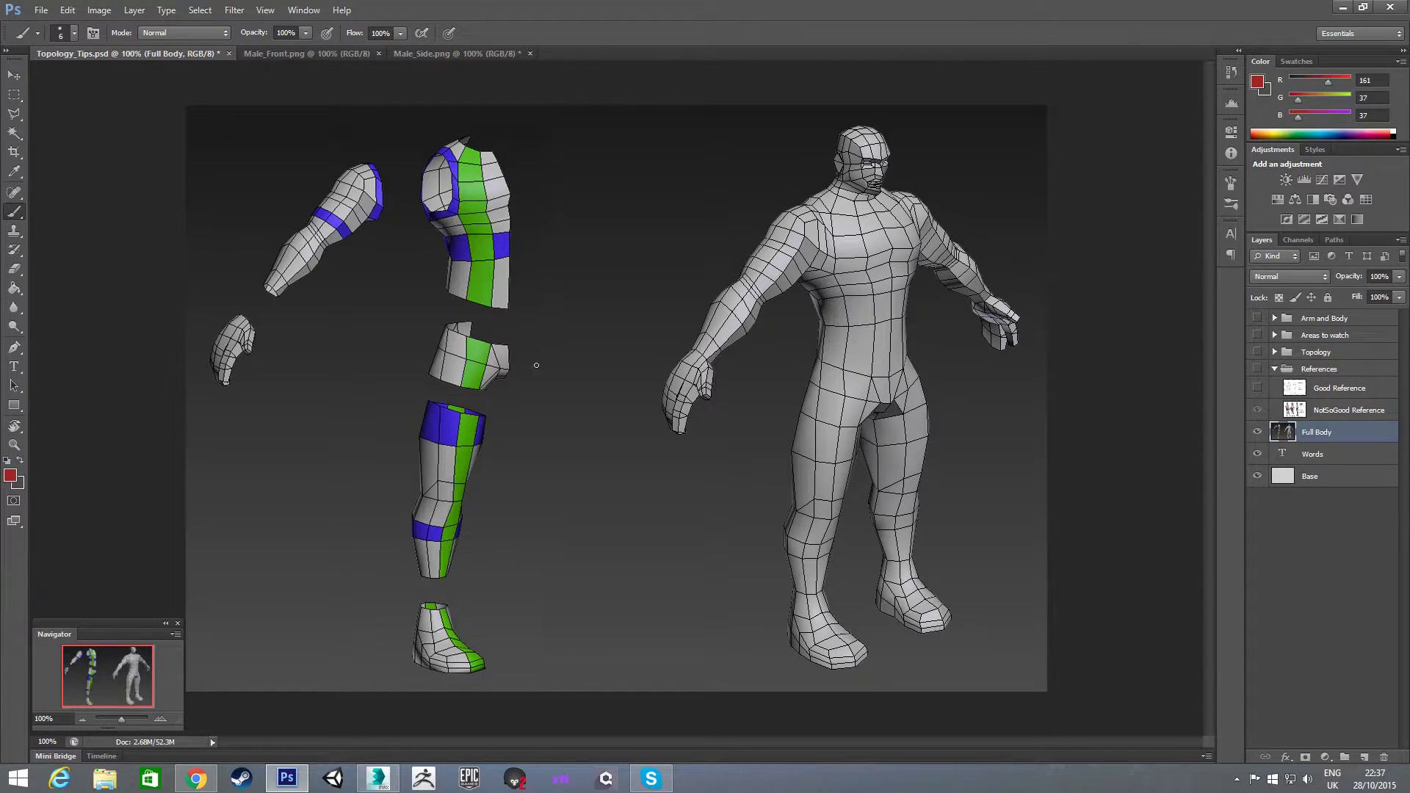
Hide the Full Body layer, show the References group and select its NotSoGood Reference layer.
left_click(1257, 432)
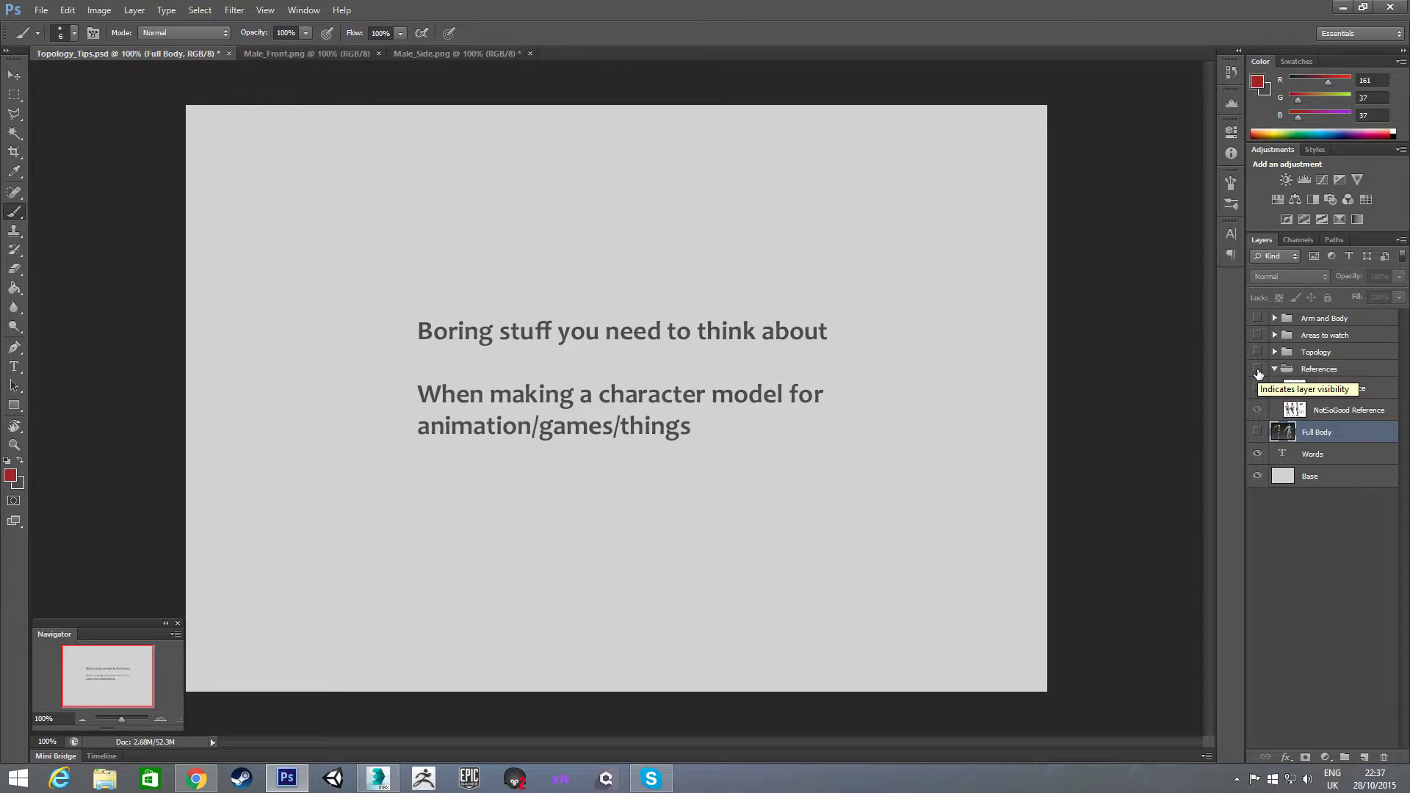
left_click(1258, 374)
left_click(1337, 412)
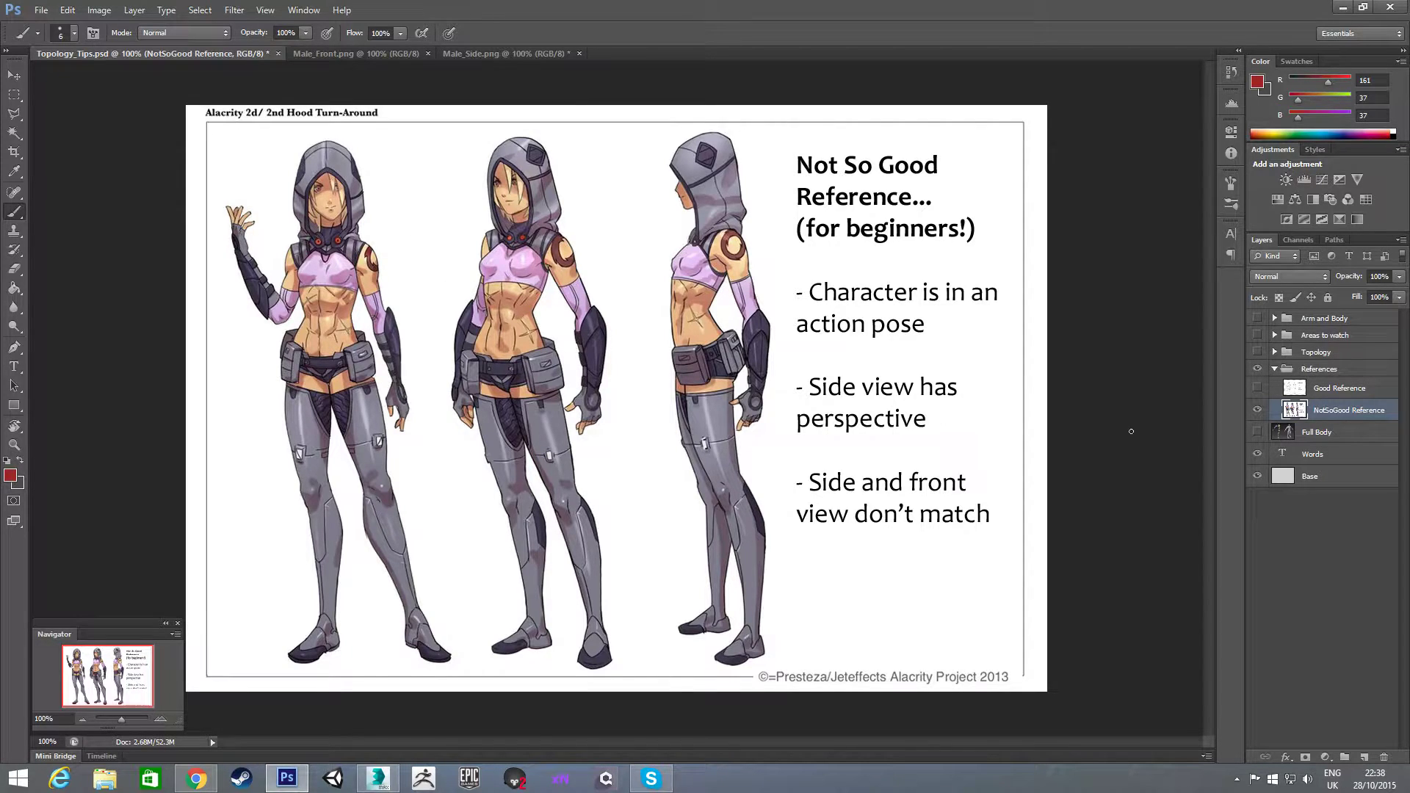
Circle the heads of the front and side views in red on the reference, undoing each mark.
mouse_move(311, 153)
left_mouse_down()
mouse_move(285, 224)
mouse_move(405, 179)
mouse_move(328, 174)
left_mouse_up()
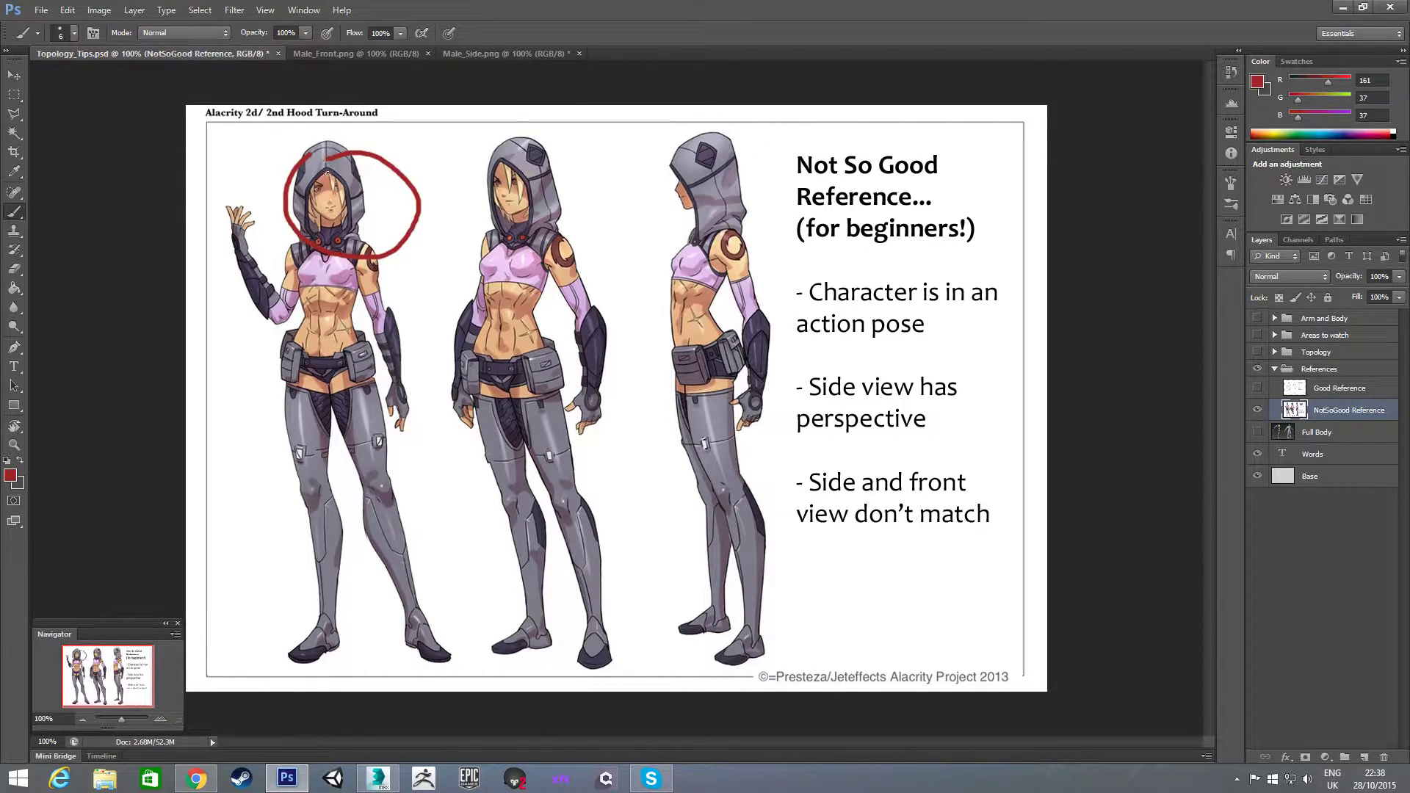
key("ctrl+z")
mouse_move(696, 156)
left_mouse_down()
mouse_move(659, 194)
mouse_move(729, 180)
mouse_move(662, 153)
left_mouse_up()
key("ctrl+z")
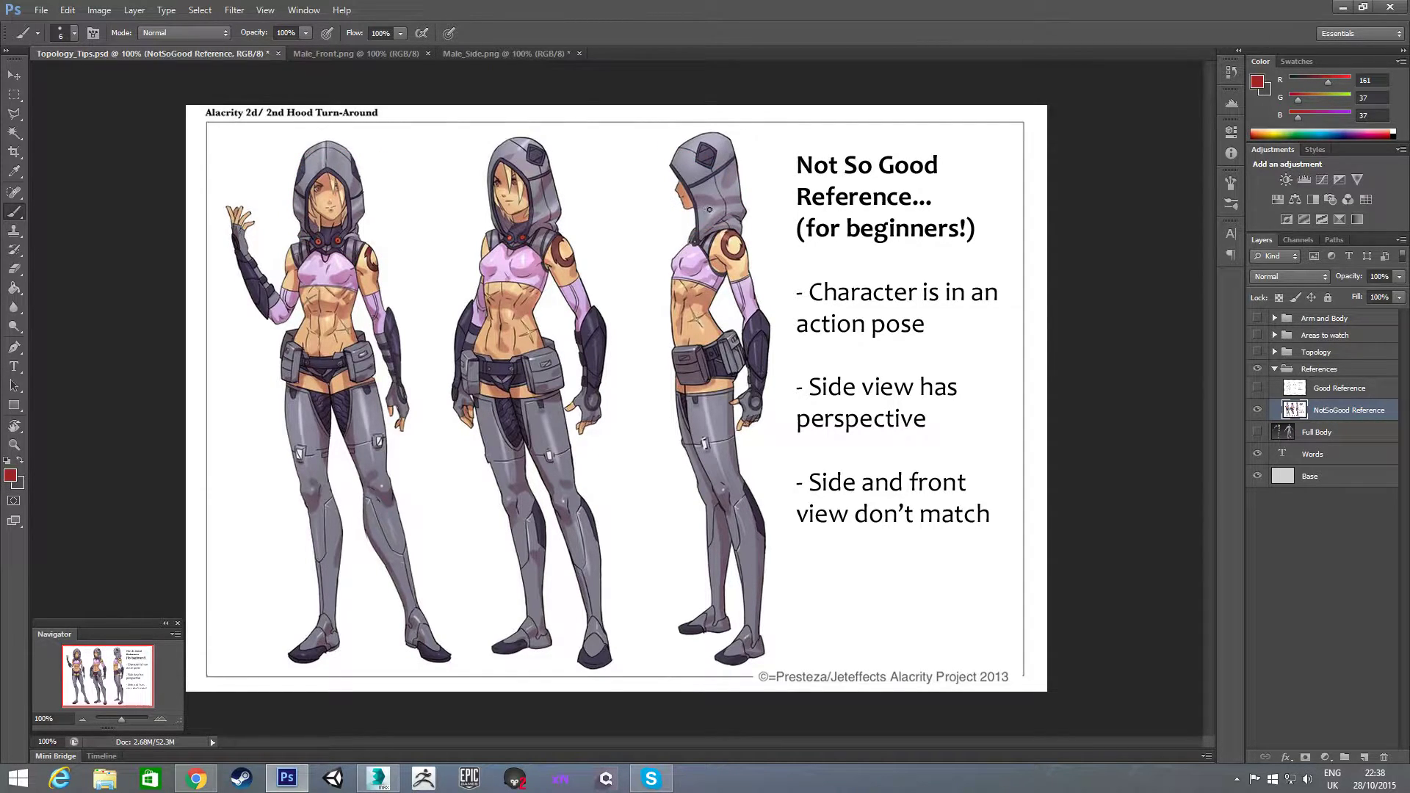
Draw a vertical red centre line down the hooded character's front view and undo it.
left_click_drag(328, 194, 328, 188)
left_click_drag(325, 143, 326, 662)
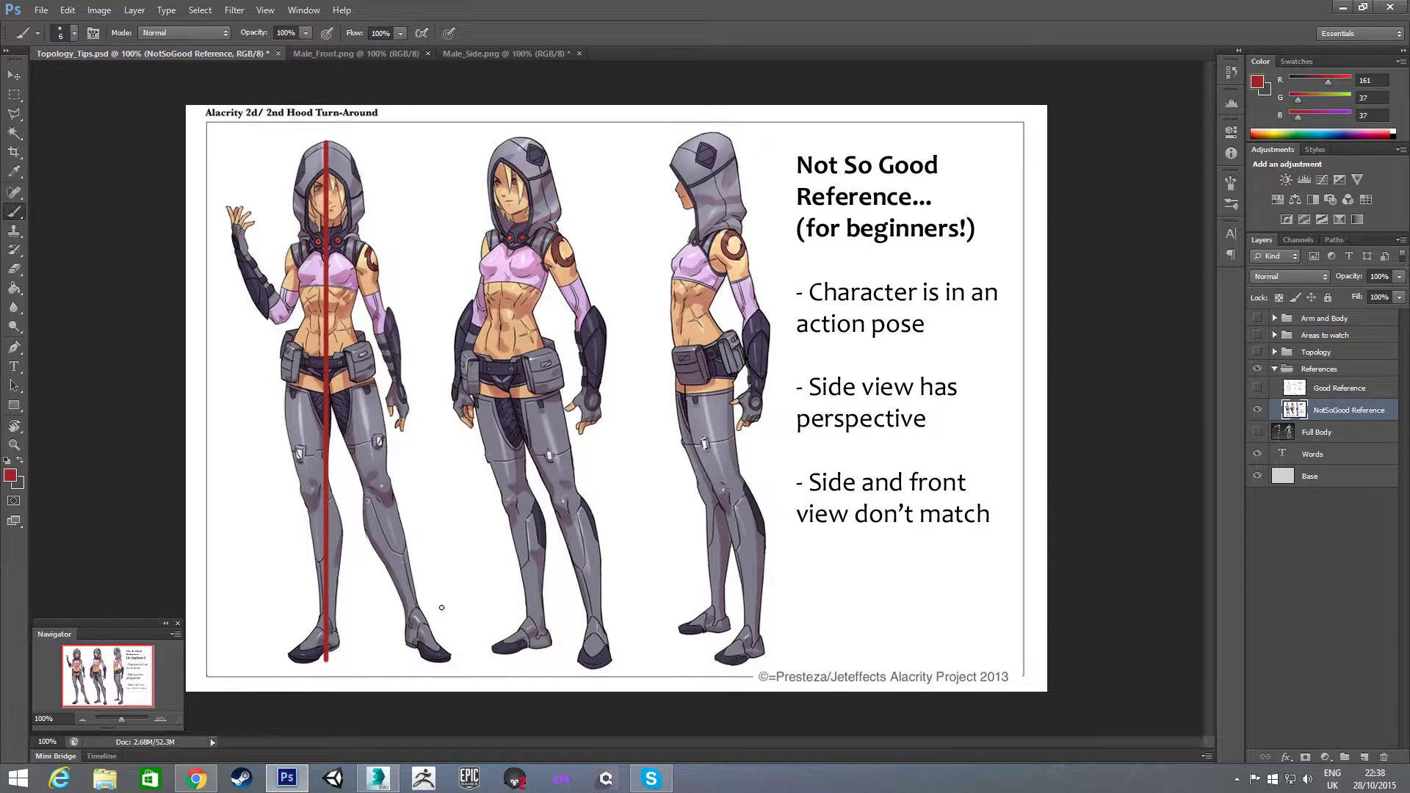
key("ctrl+z")
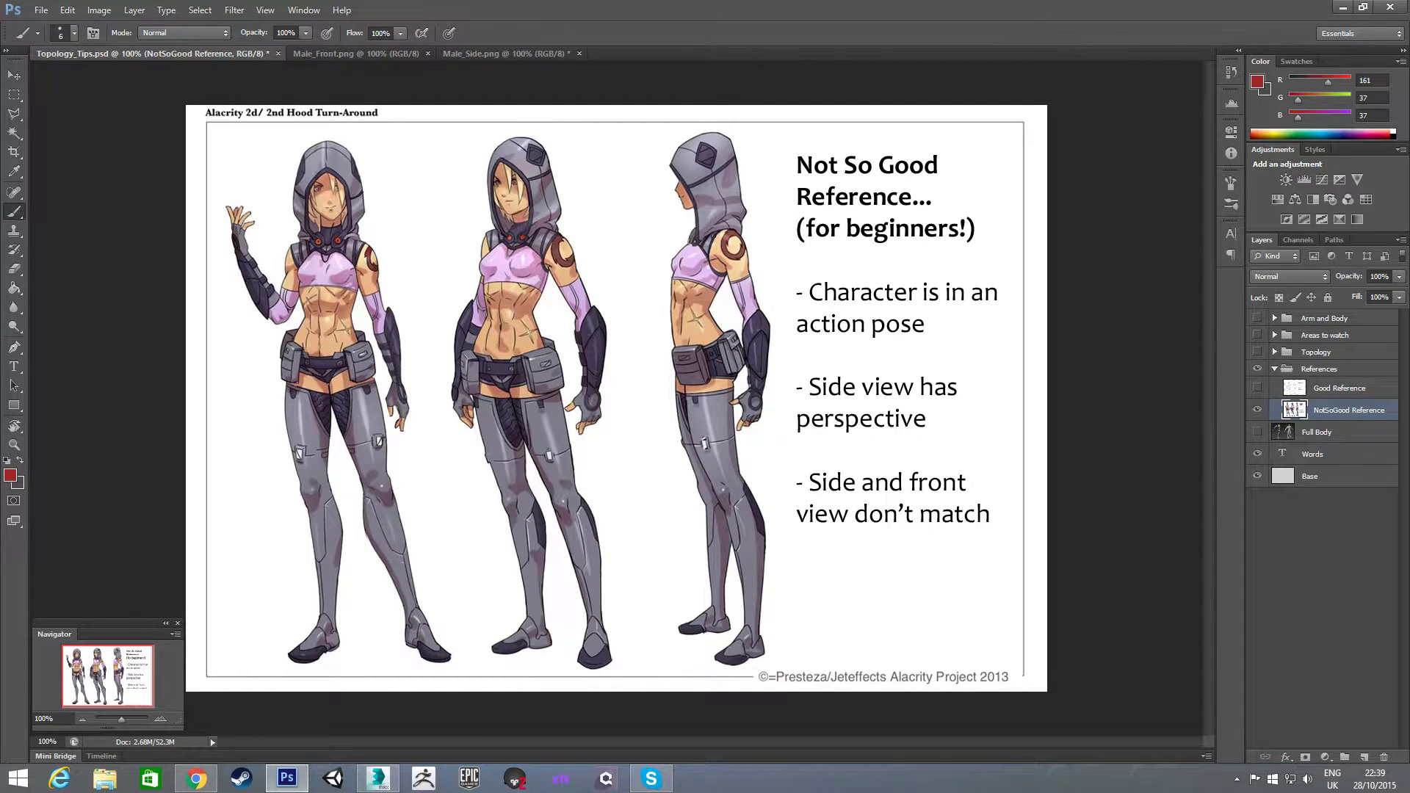
Hide the NotSoGood Reference layer, then show and select the Good Reference layer.
left_click(1257, 409)
left_click(1257, 388)
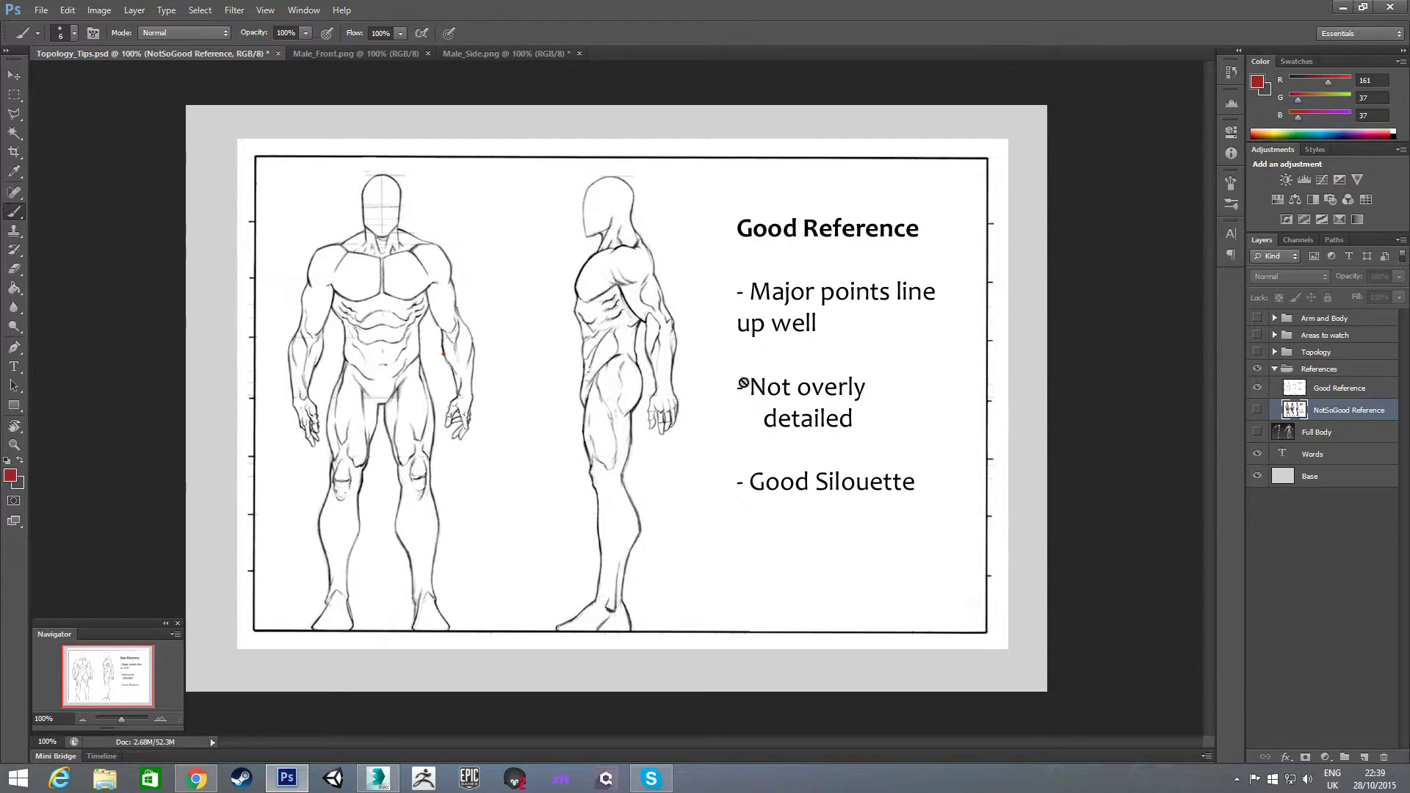
left_click(1316, 392)
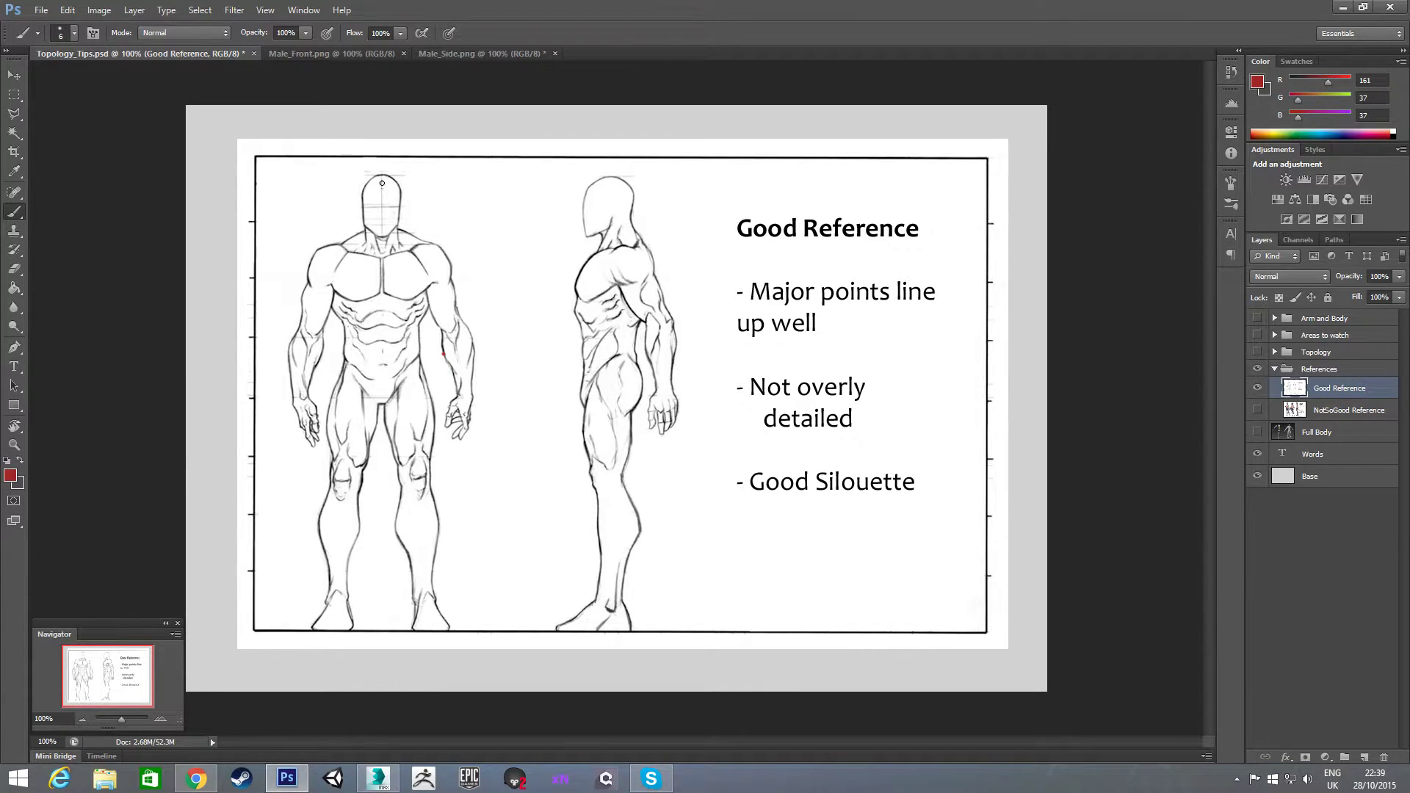
Draw a straight vertical red centre line from head to feet on the male front view and undo it.
left_click_drag(382, 176, 387, 176)
key("ctrl+z")
left_click_drag(383, 190, 379, 628, "shift")
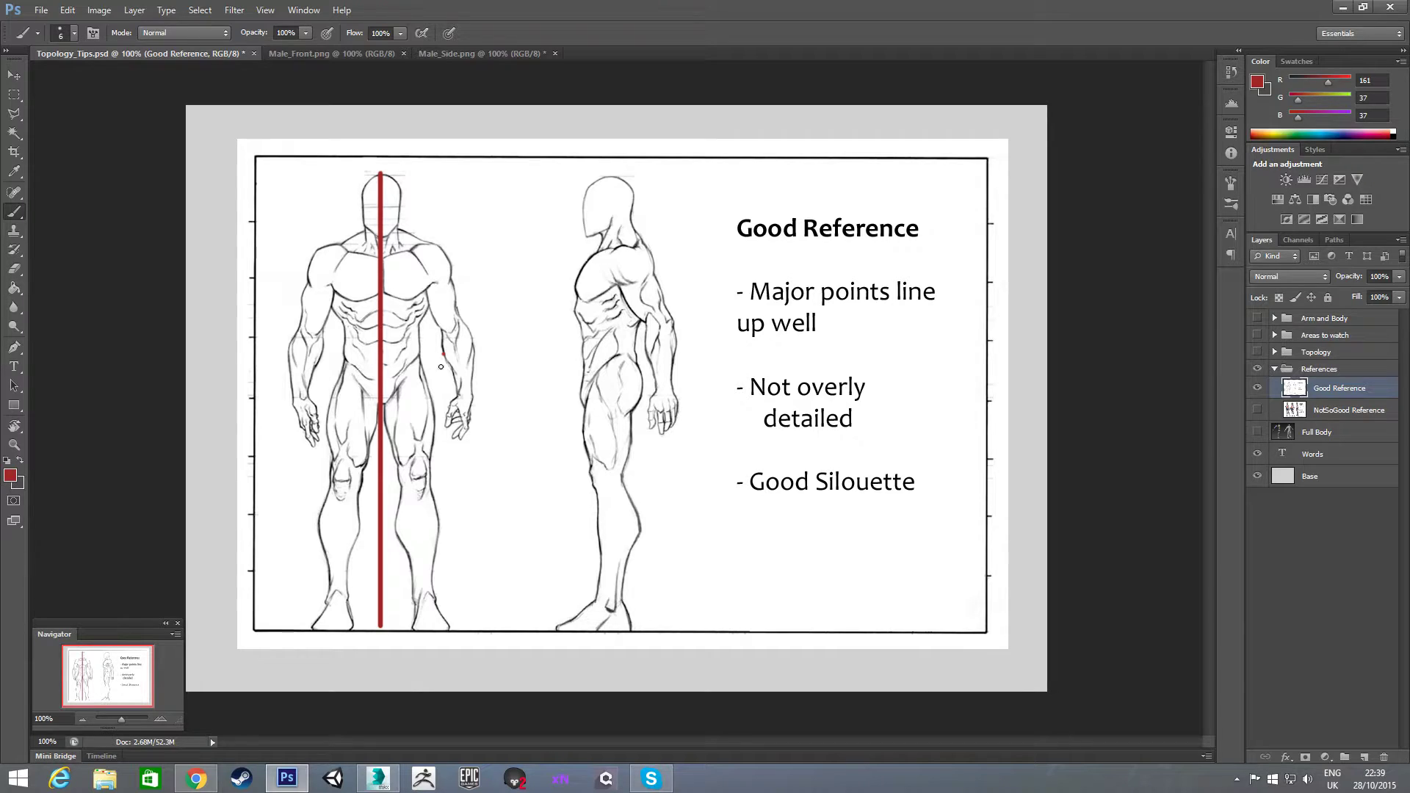
key("ctrl+z")
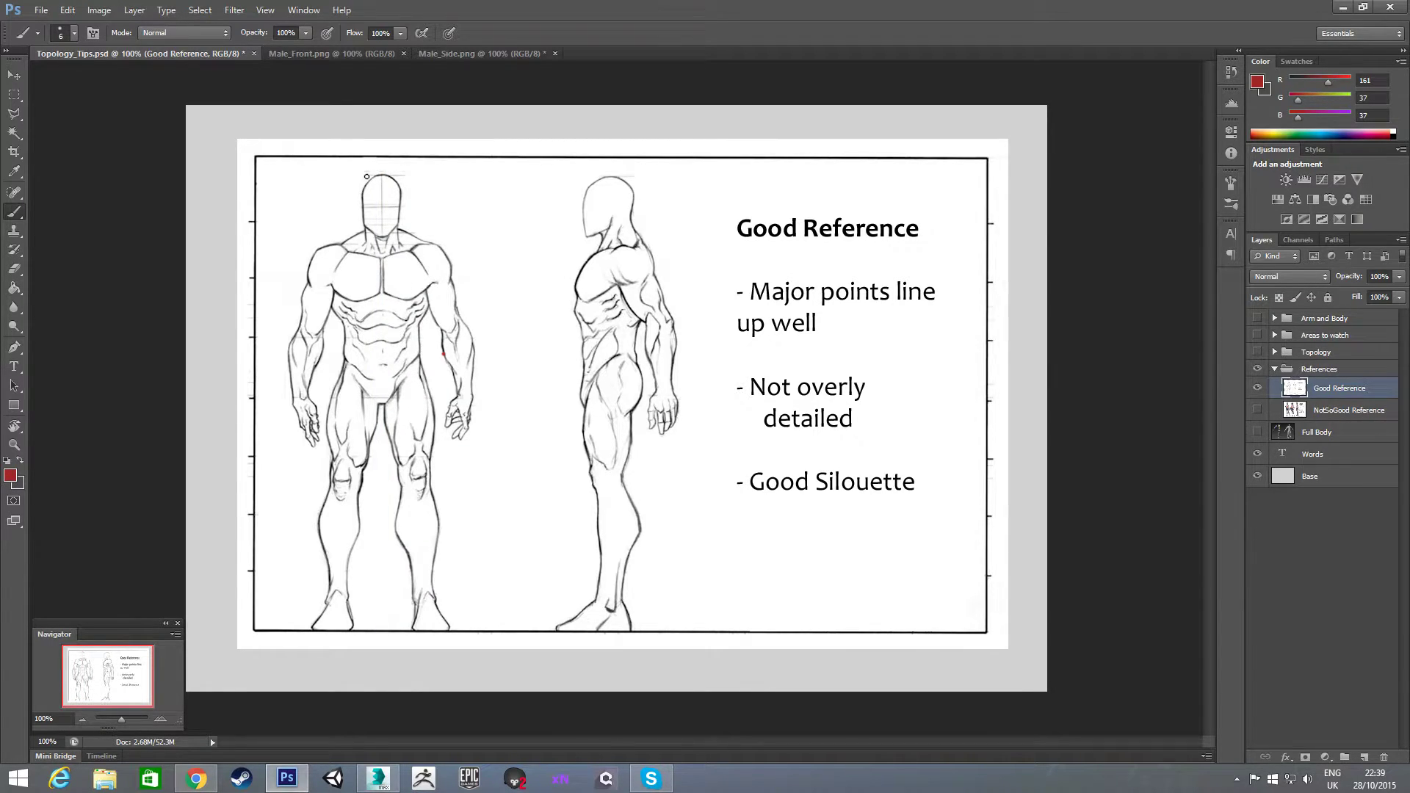
Draw straight horizontal red lines linking both male views at the head top, chin, shoulders, chest, waist, wrists, knees and ankles.
left_click_drag(367, 176, 630, 176, "shift")
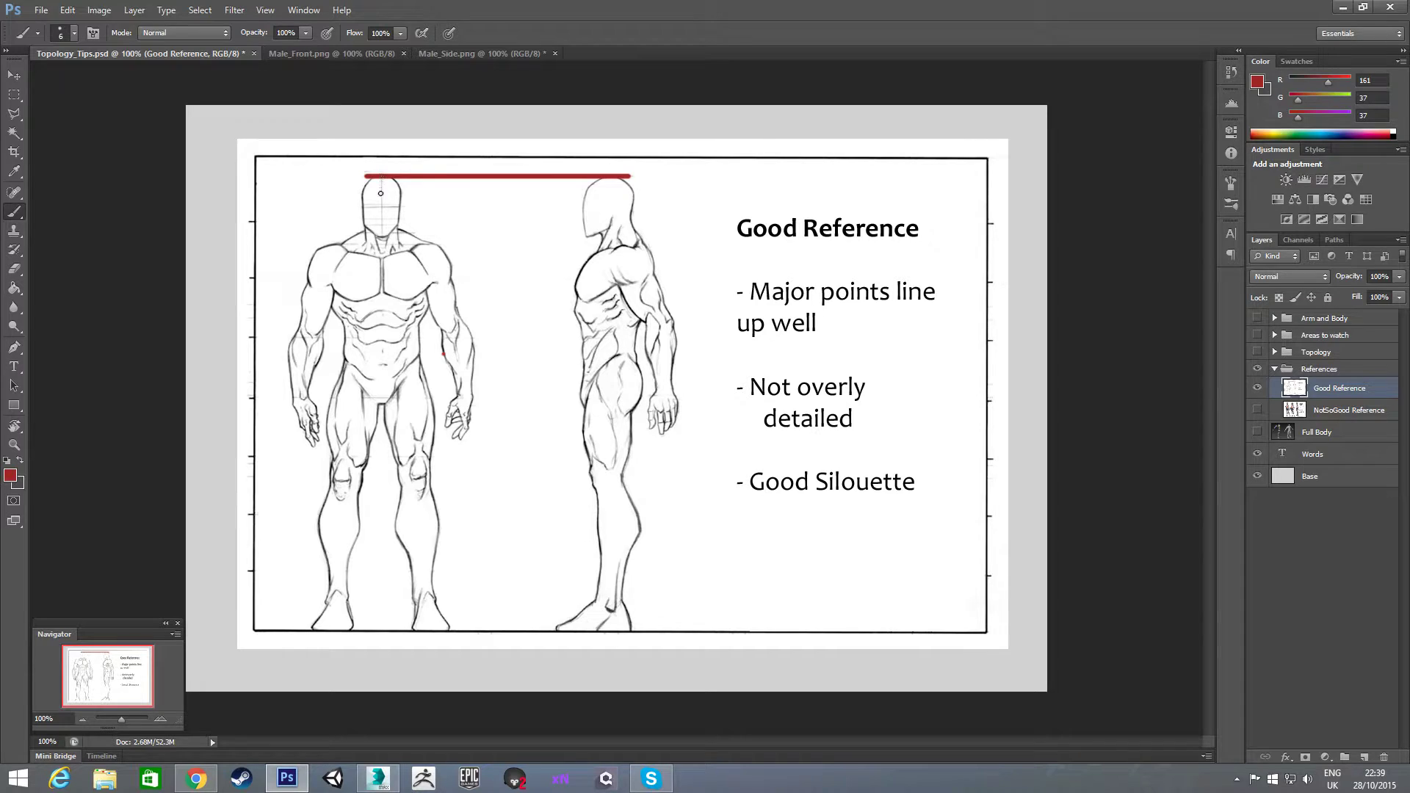
left_click_drag(381, 238, 587, 239, "shift")
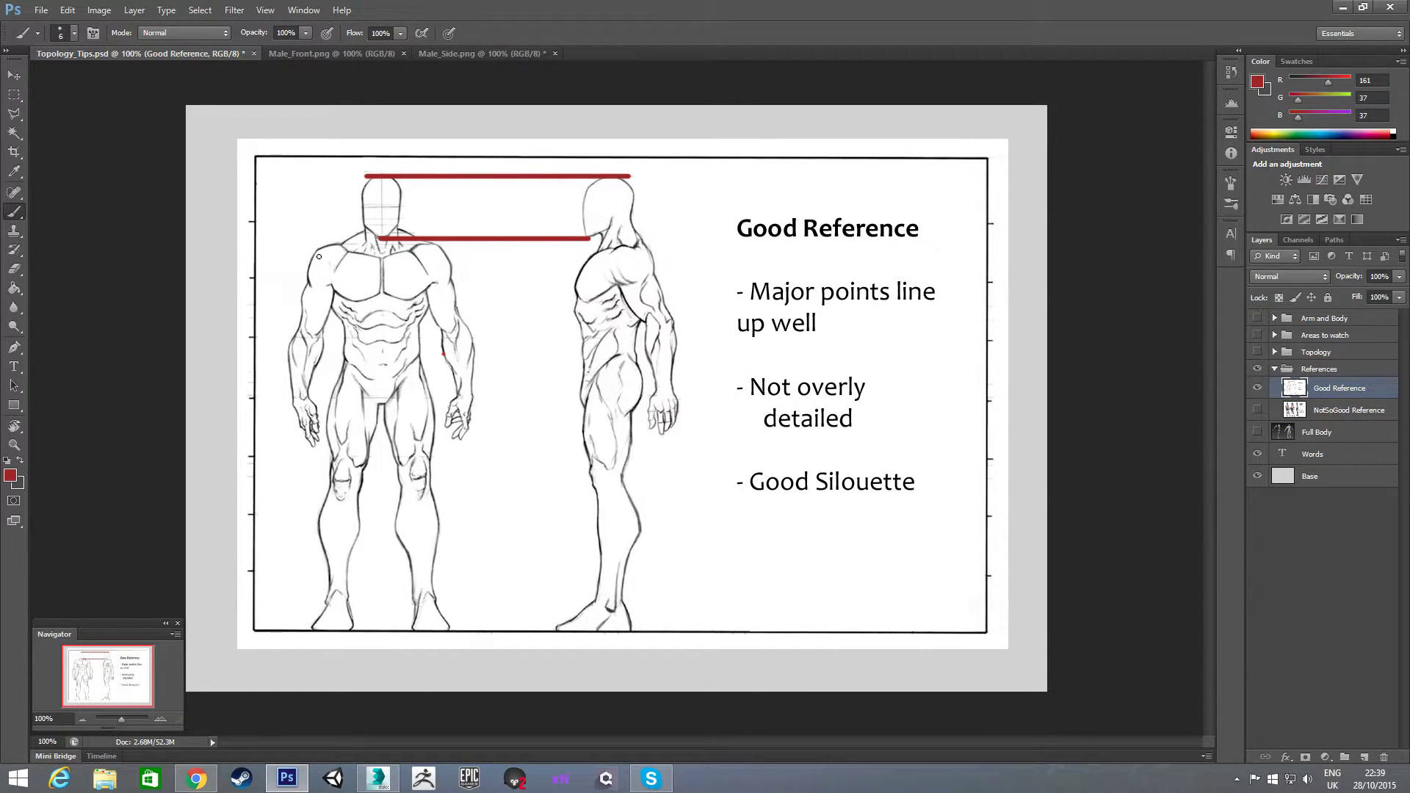
left_click_drag(311, 249, 631, 252, "shift")
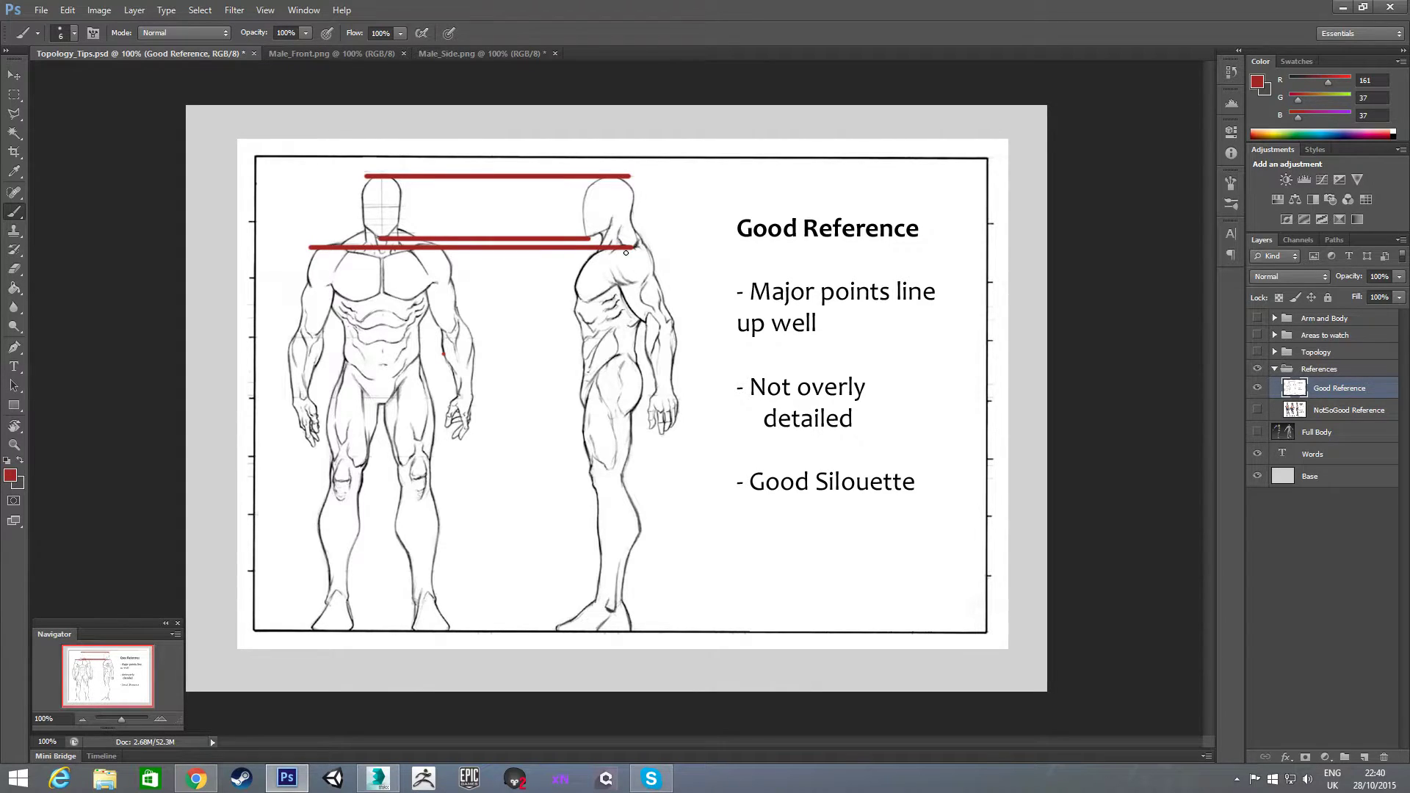
left_click_drag(342, 301, 597, 306, "shift")
left_click_drag(341, 362, 639, 363, "shift")
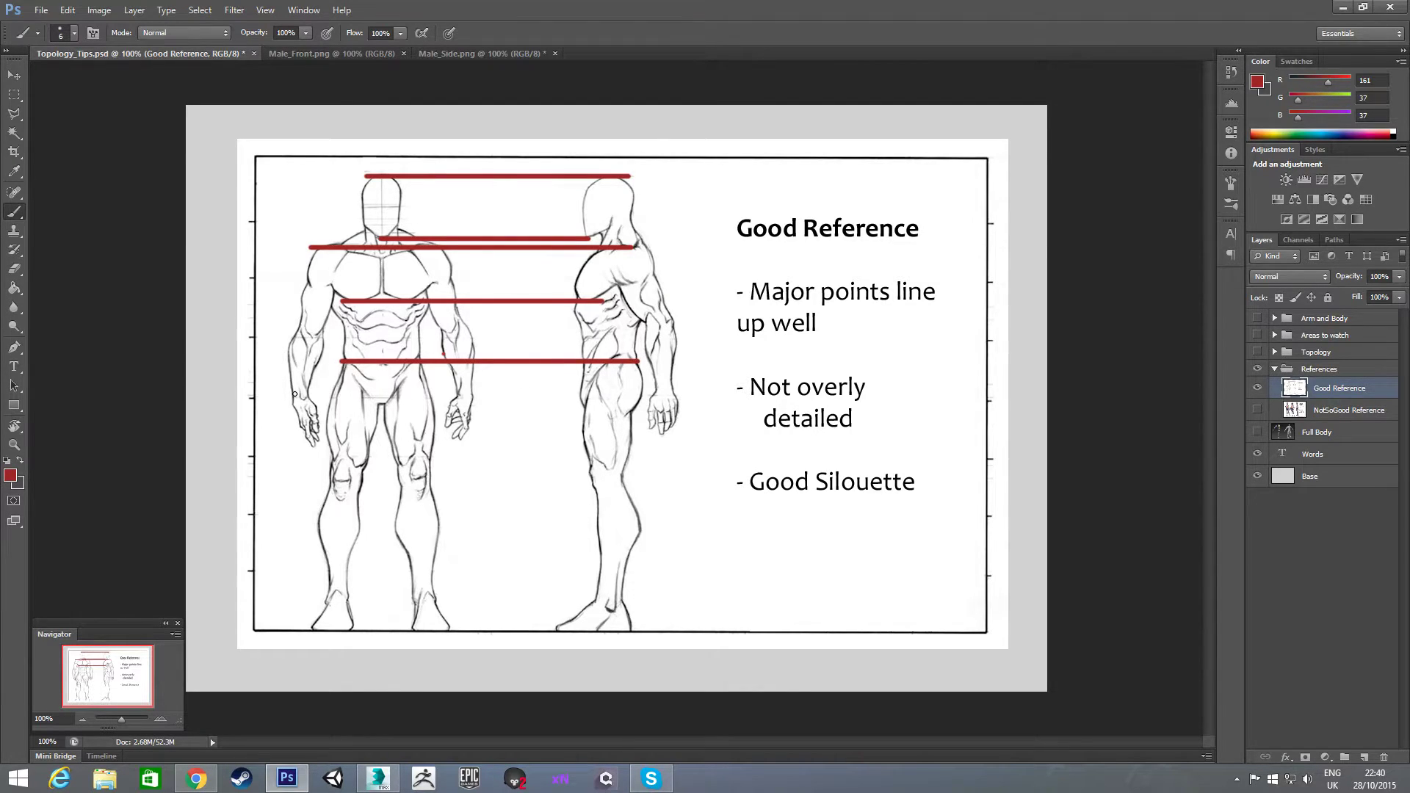
left_click_drag(291, 397, 680, 403, "shift")
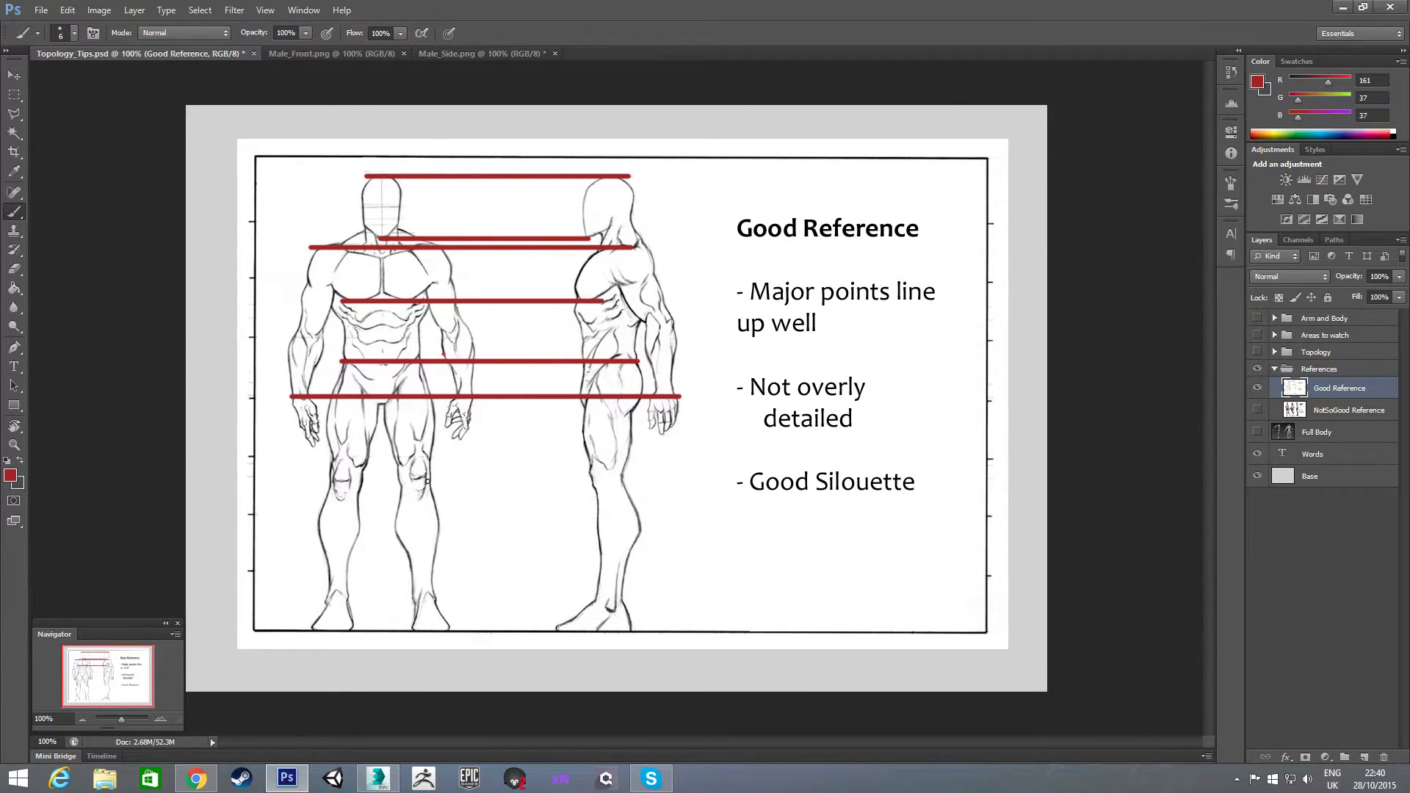
left_click_drag(333, 483, 649, 486, "shift")
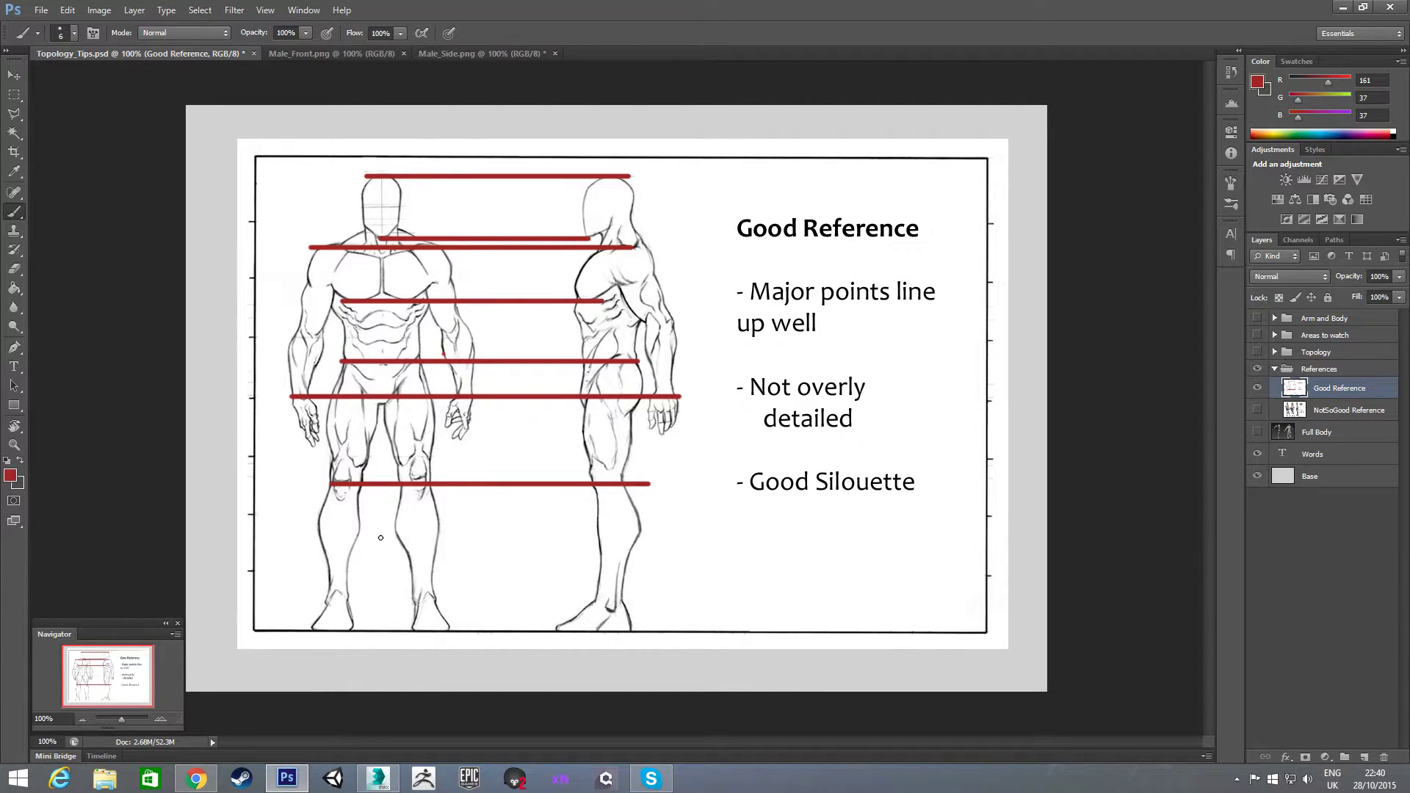
left_click_drag(324, 603, 637, 603, "shift")
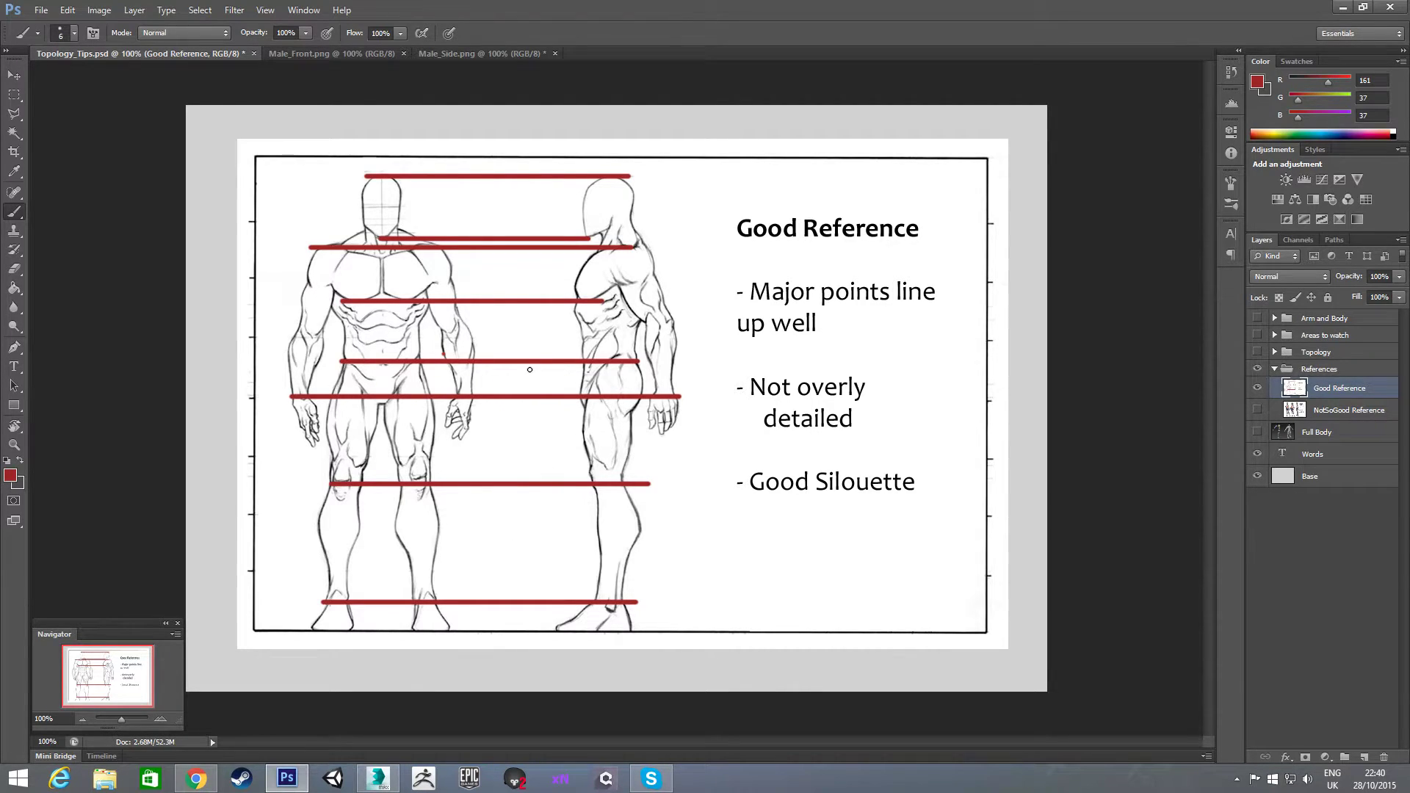
Undo all the horizontal red alignment lines on the Good Reference layer.
key("ctrl+alt+z")
key("ctrl+alt+z")
key("ctrl+alt+z")
key("ctrl+alt+z")
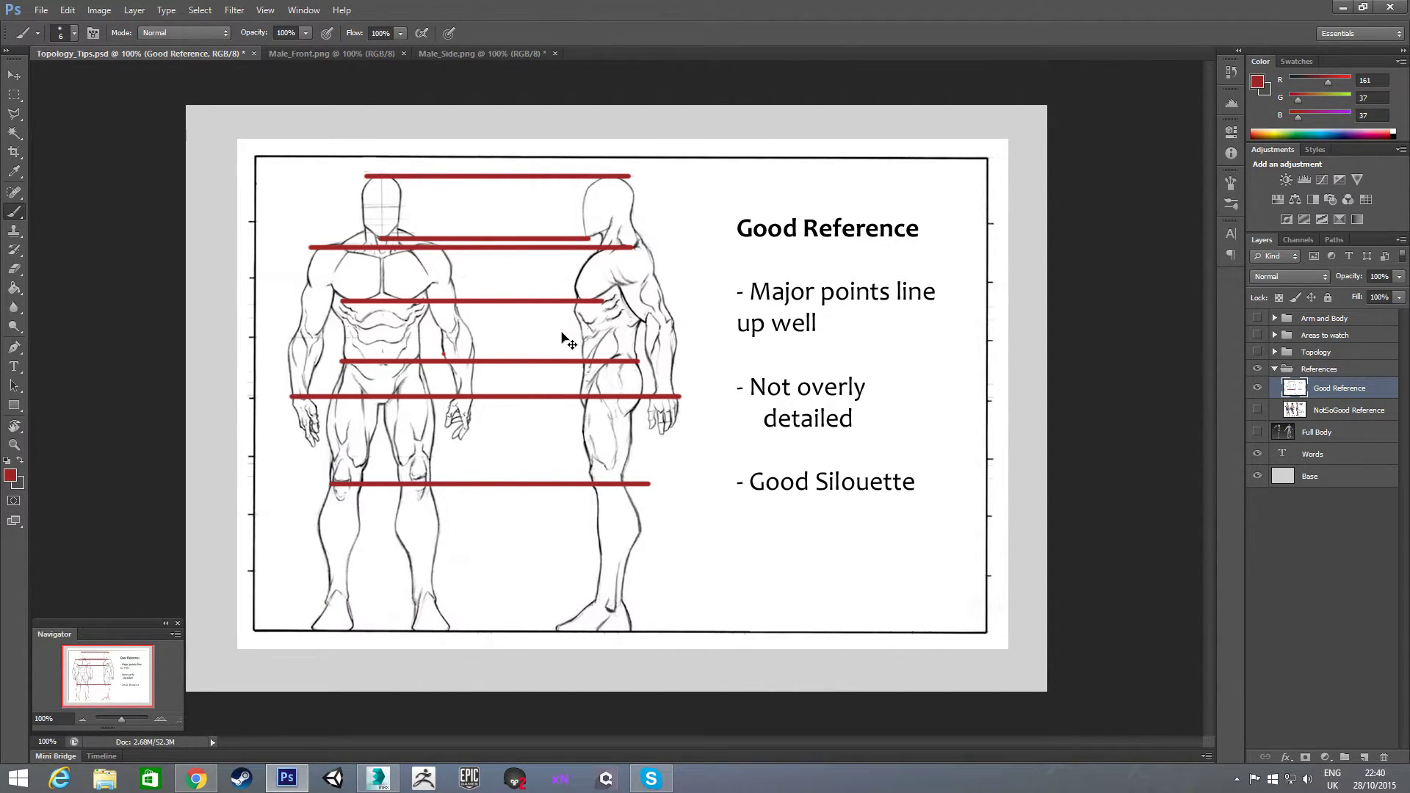
key("ctrl+alt+z")
key("ctrl+alt+z")
key("ctrl+alt+z")
key("ctrl+alt+z")
key("ctrl+alt+z")
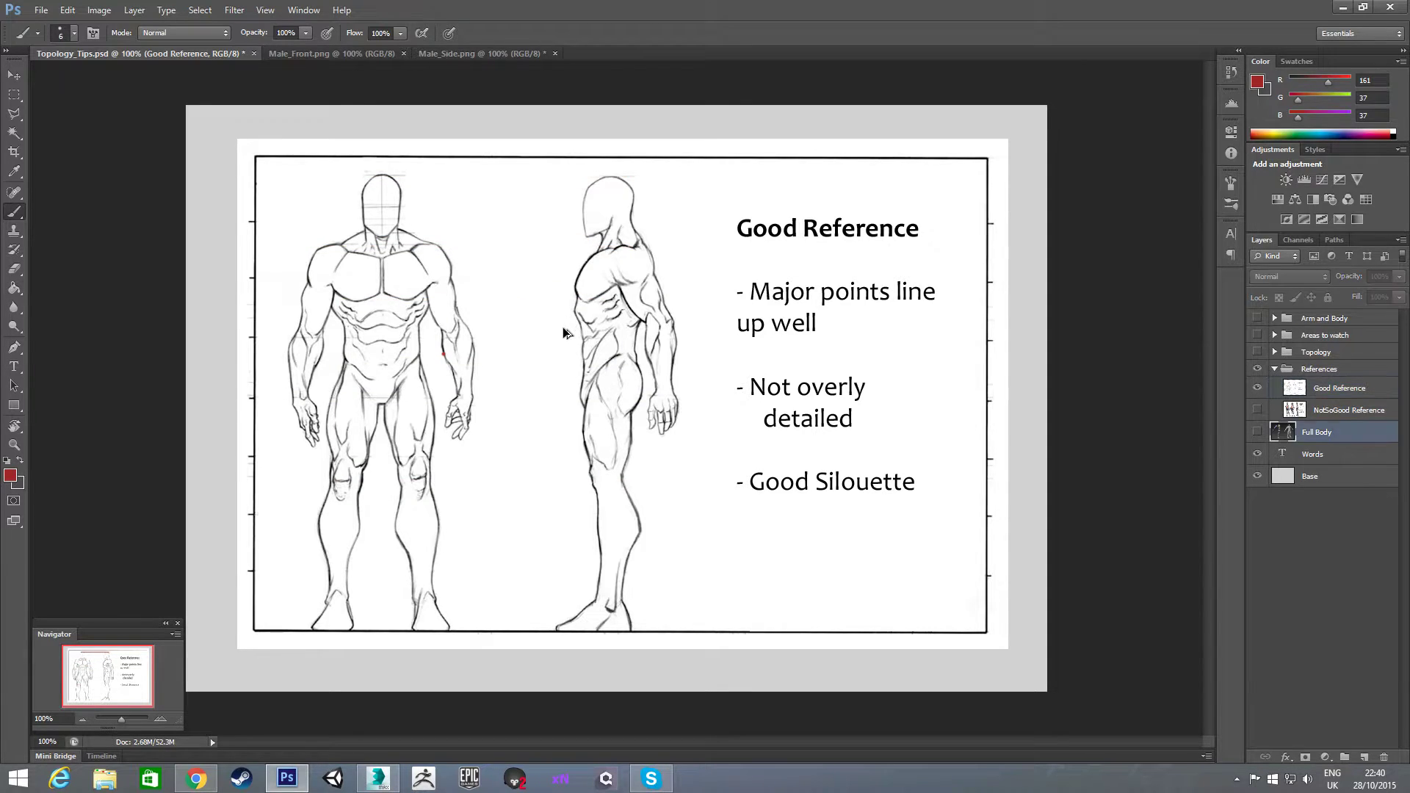
Hide the References group, show and expand the Topology group, and make its Good Topo subgroup visible.
left_click(1258, 370)
left_click(1258, 353)
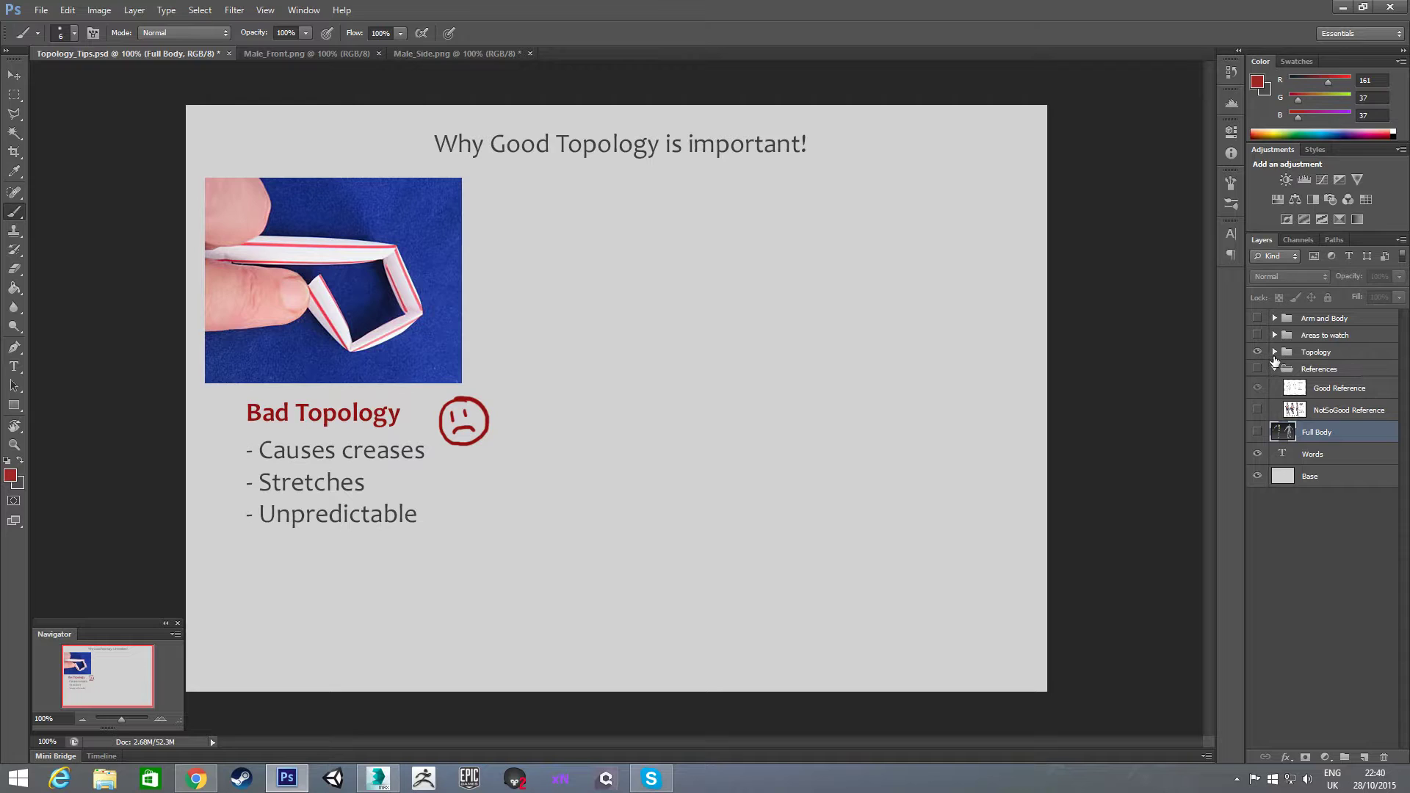
left_click(1274, 352)
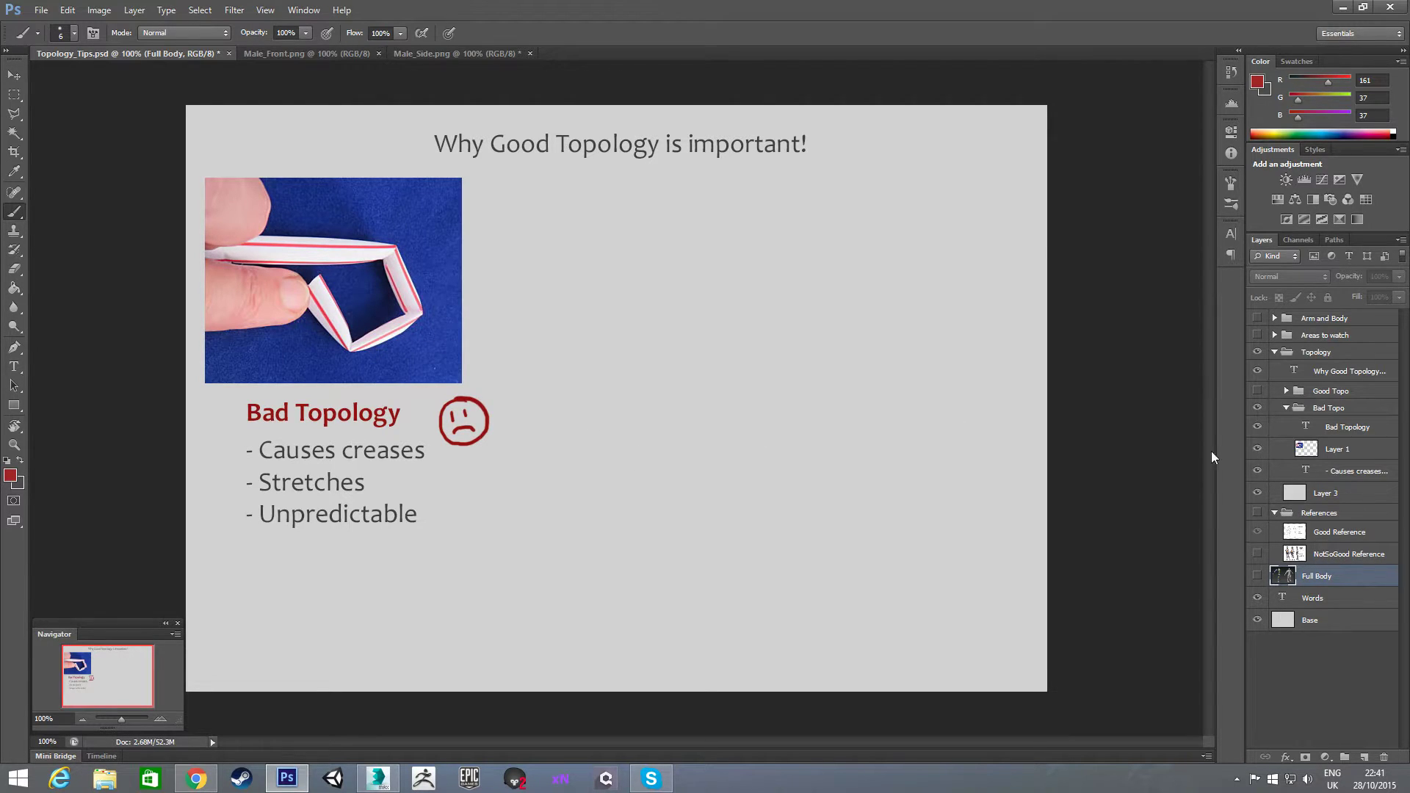
left_click(1258, 391)
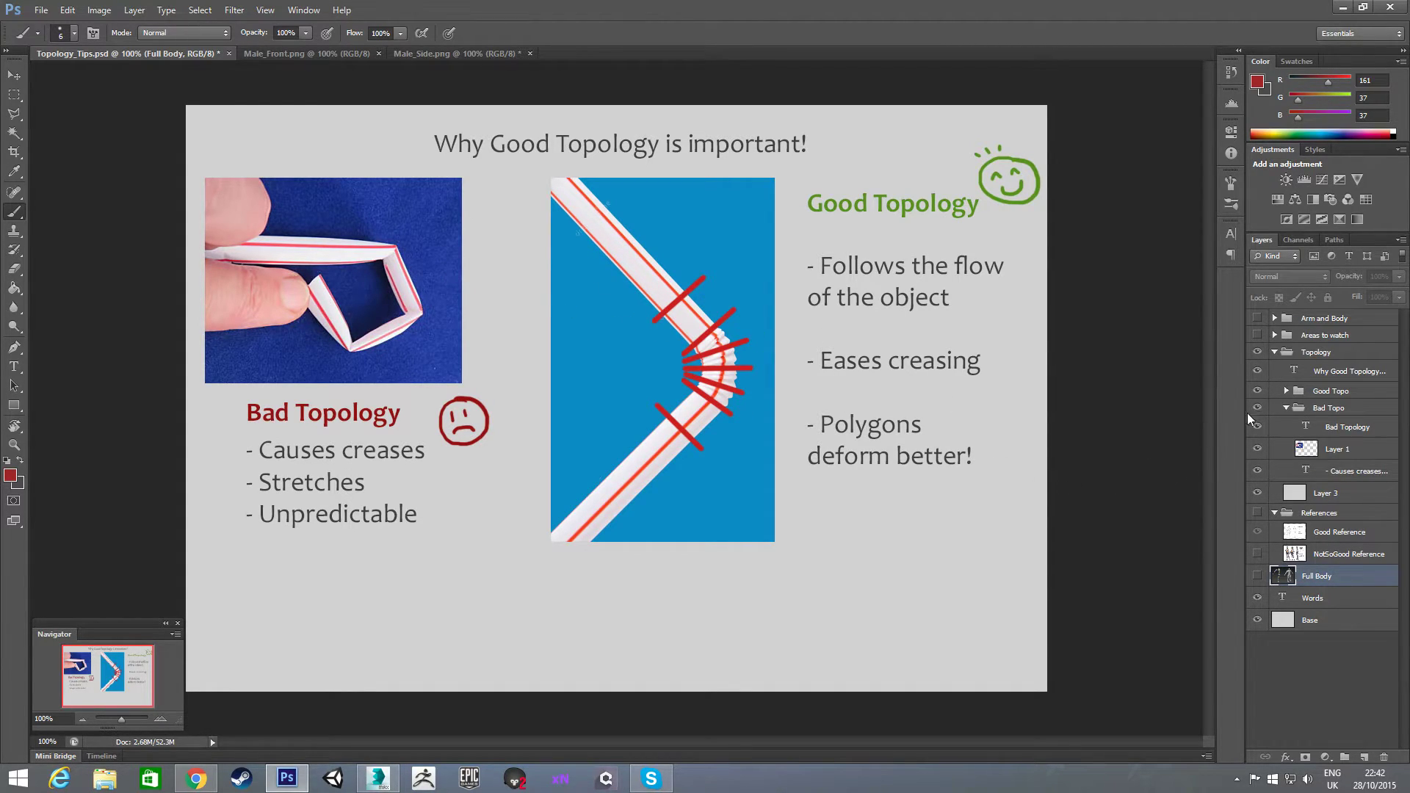
Hide the Topology group, show and expand the Areas to watch group, and select its Highlighted Areas layer.
left_click(1258, 352)
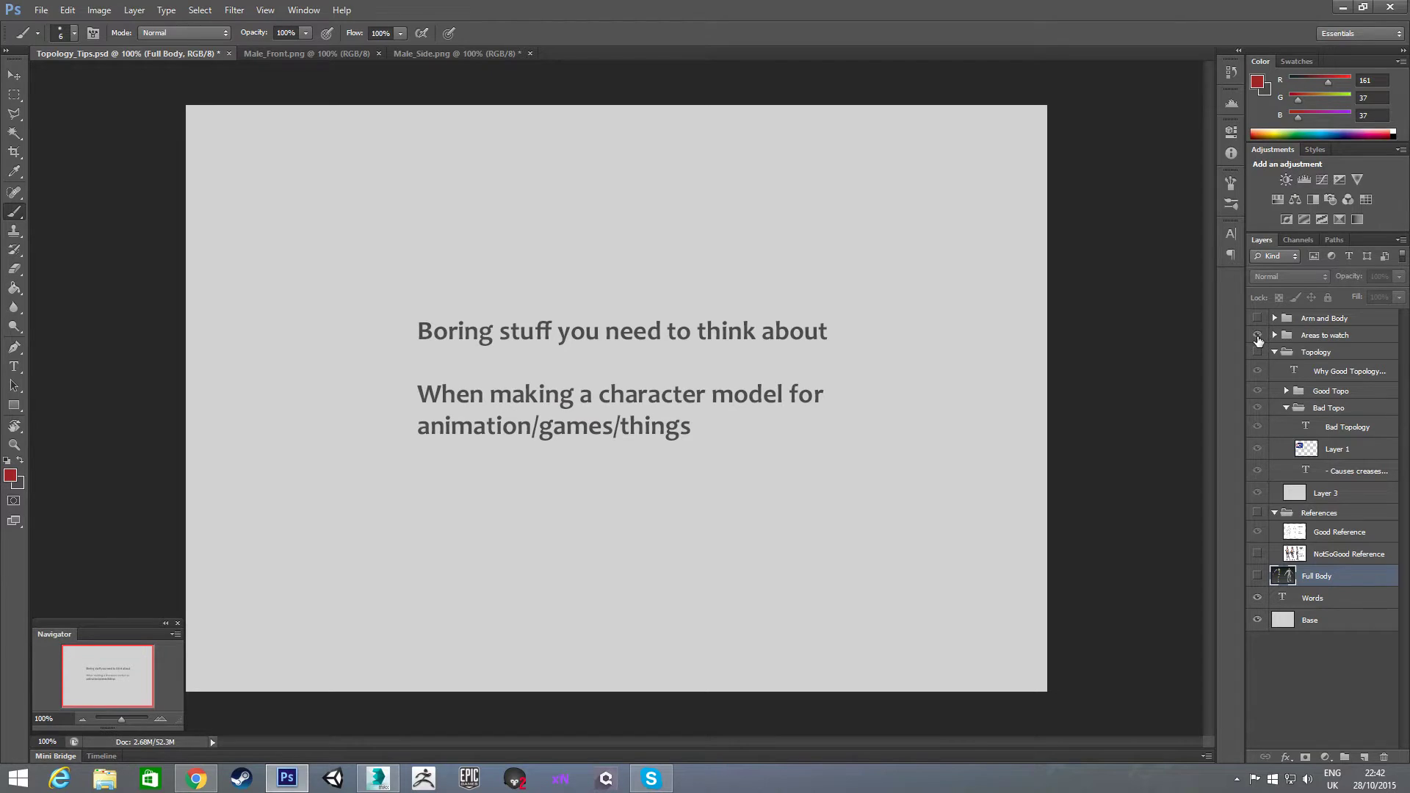
left_click(1257, 335)
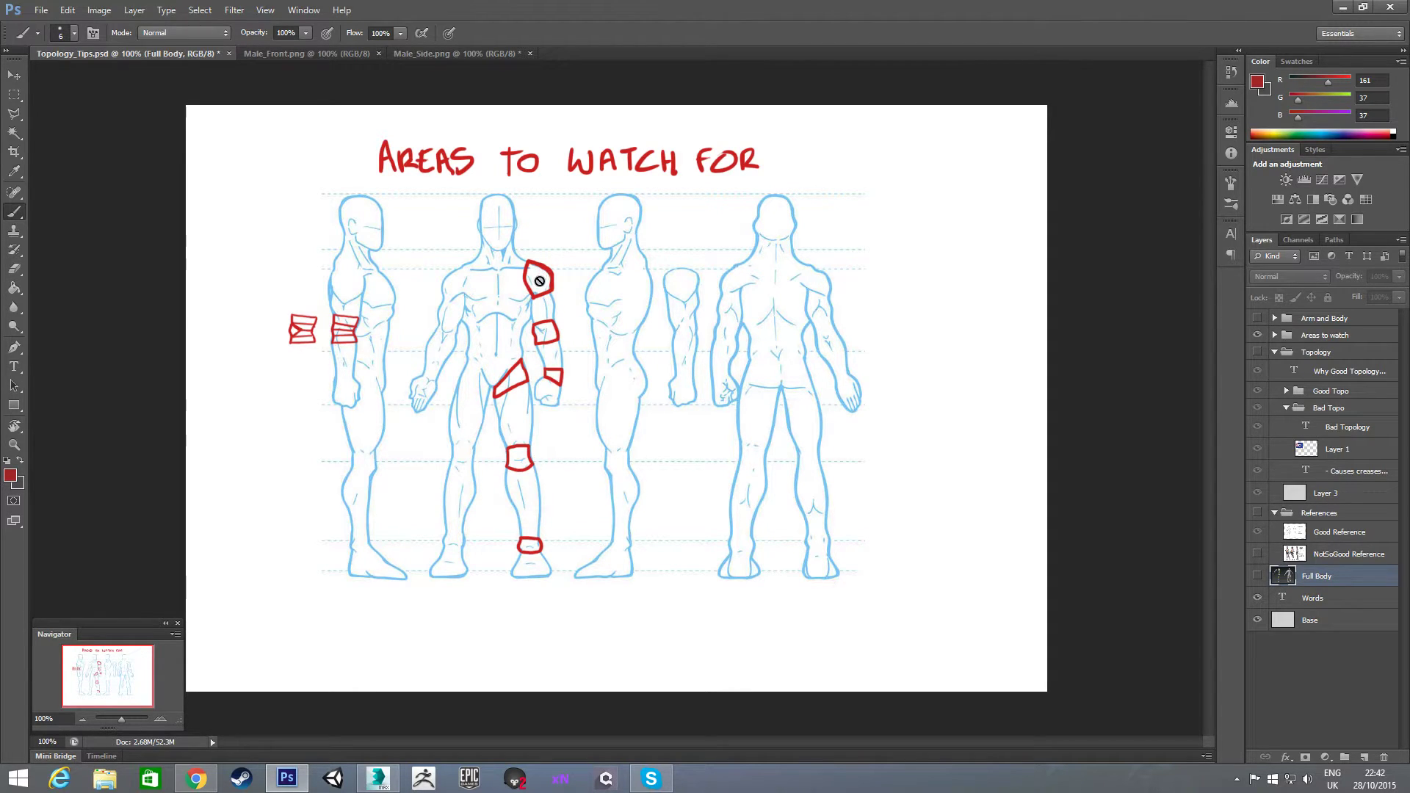
left_click(1275, 335)
left_click(1320, 373)
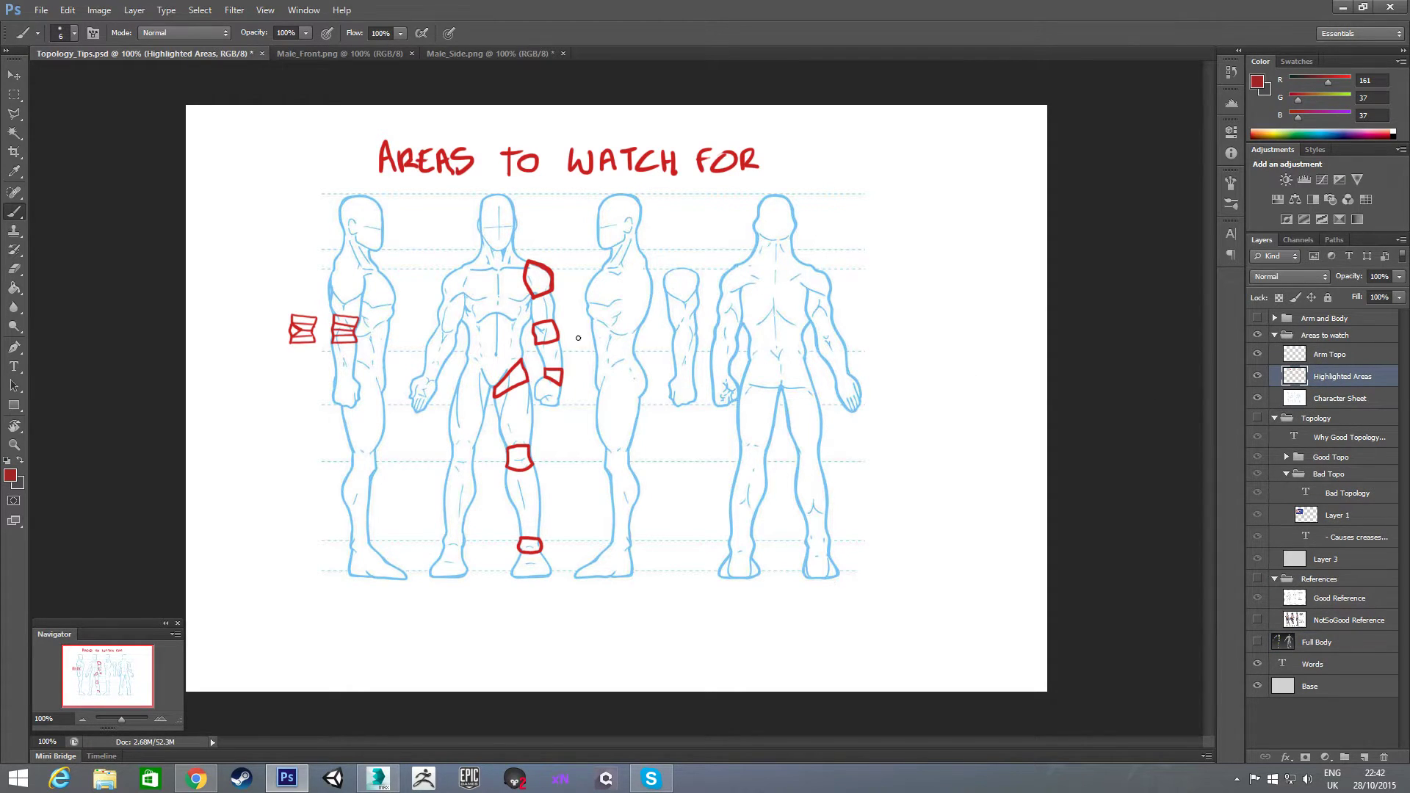
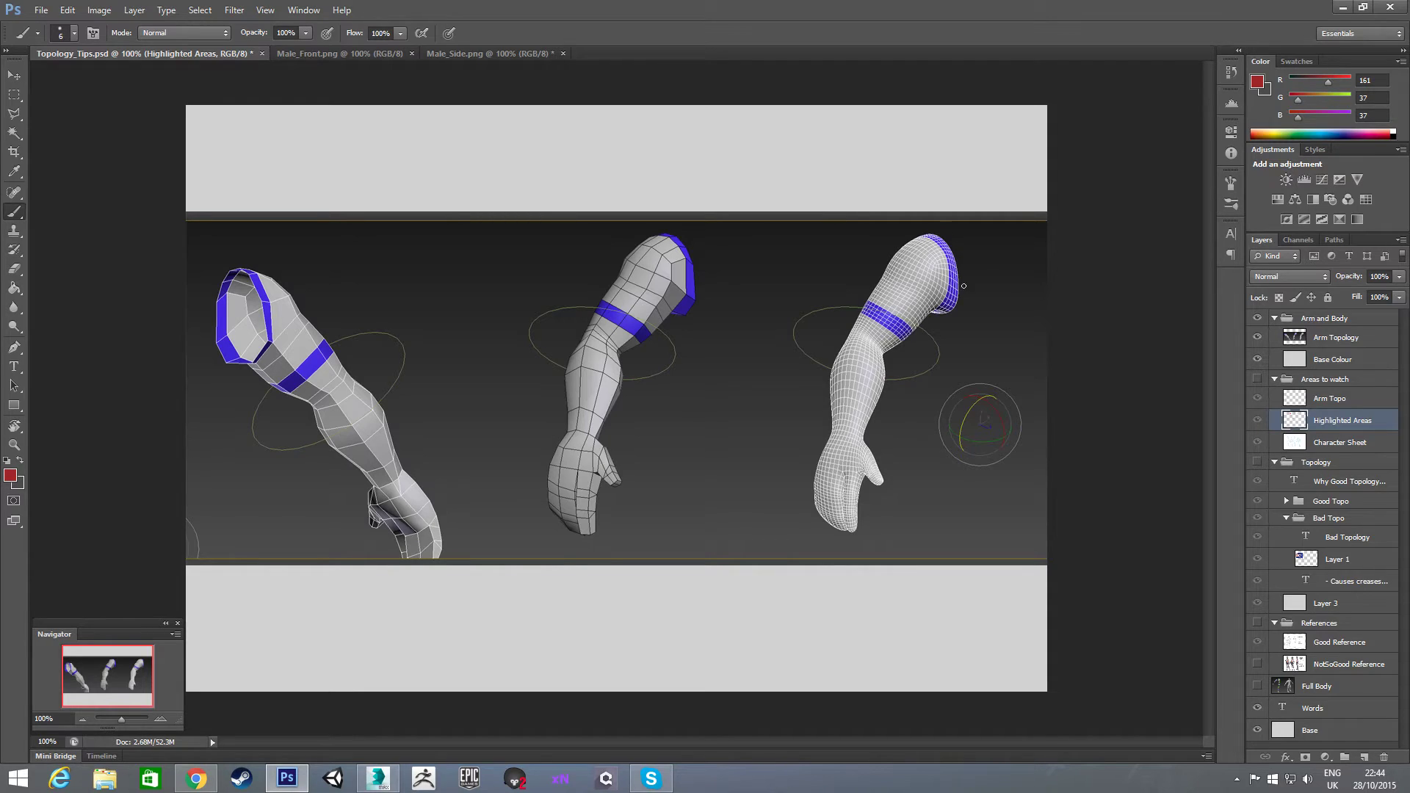
Hide the Arm and Body group and compare the figures in Male_Front.png and Male_Side.png with the Move tool active.
left_click(1258, 319)
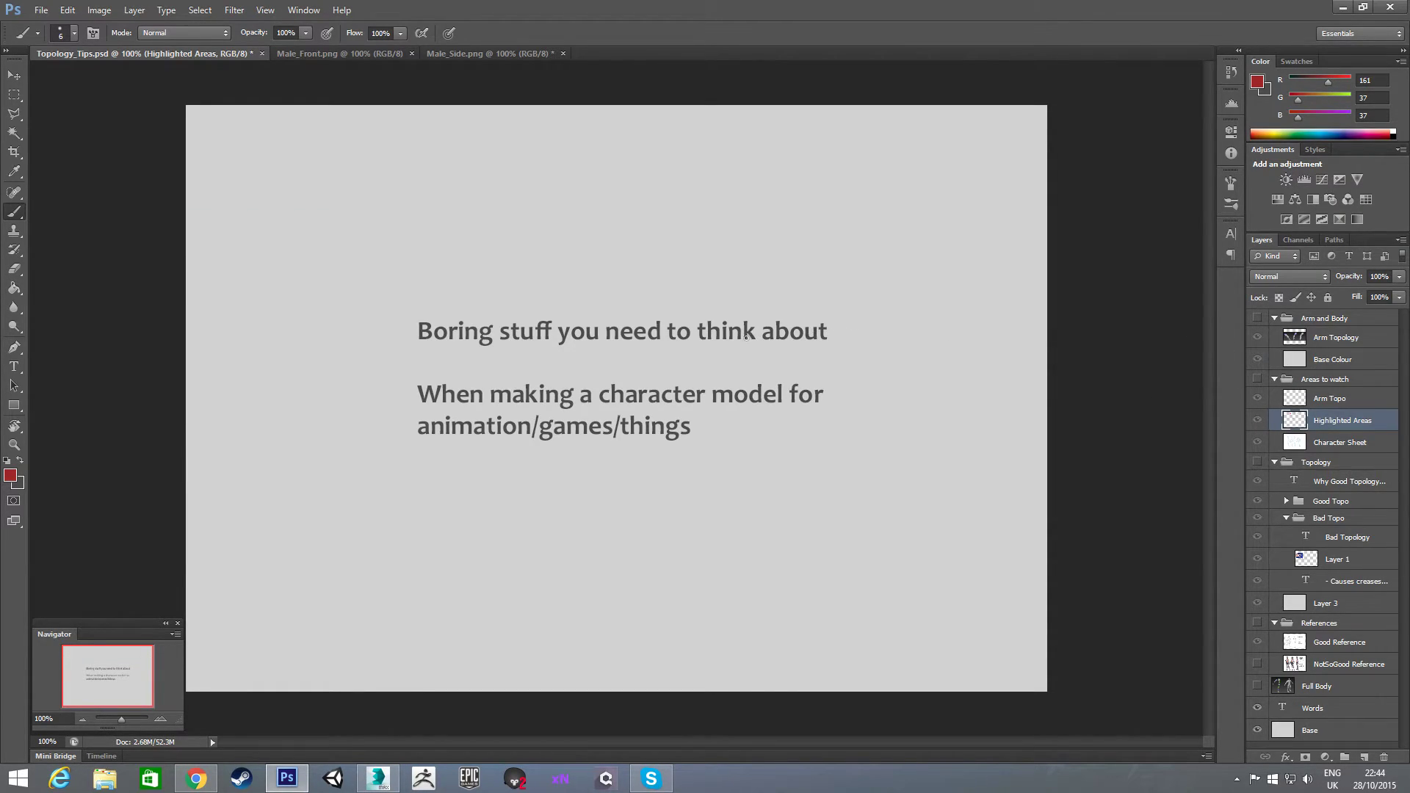
left_click(352, 55)
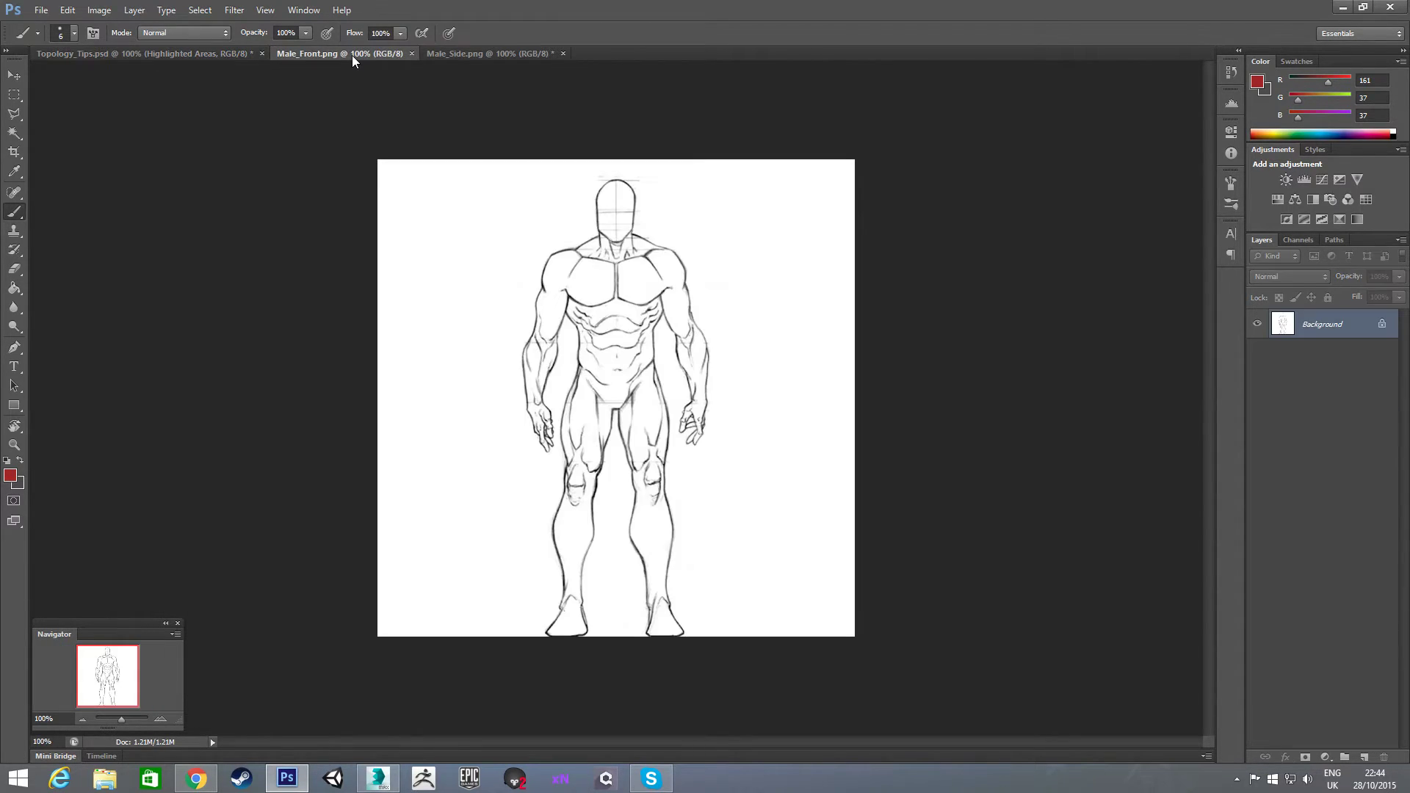
left_click(467, 55)
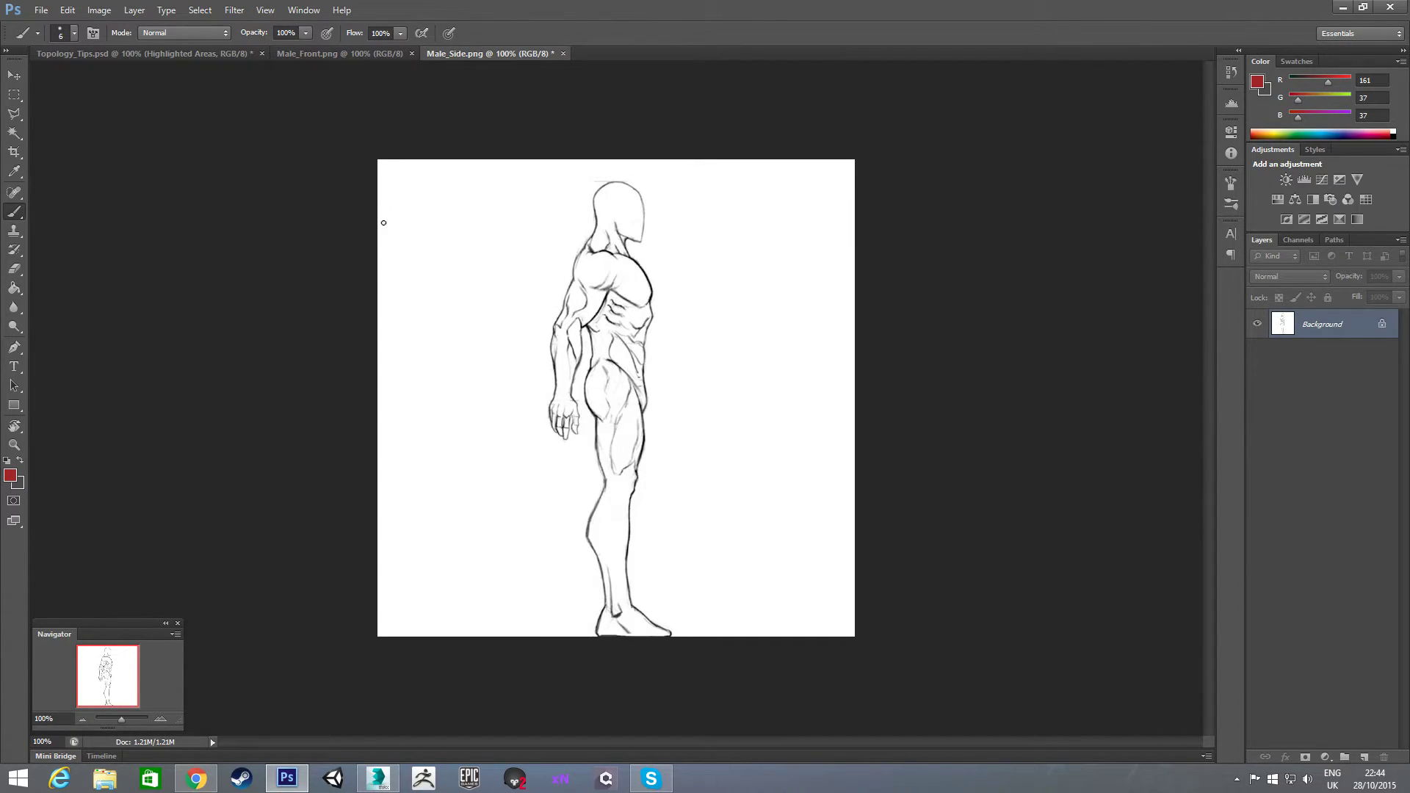
left_click(14, 75)
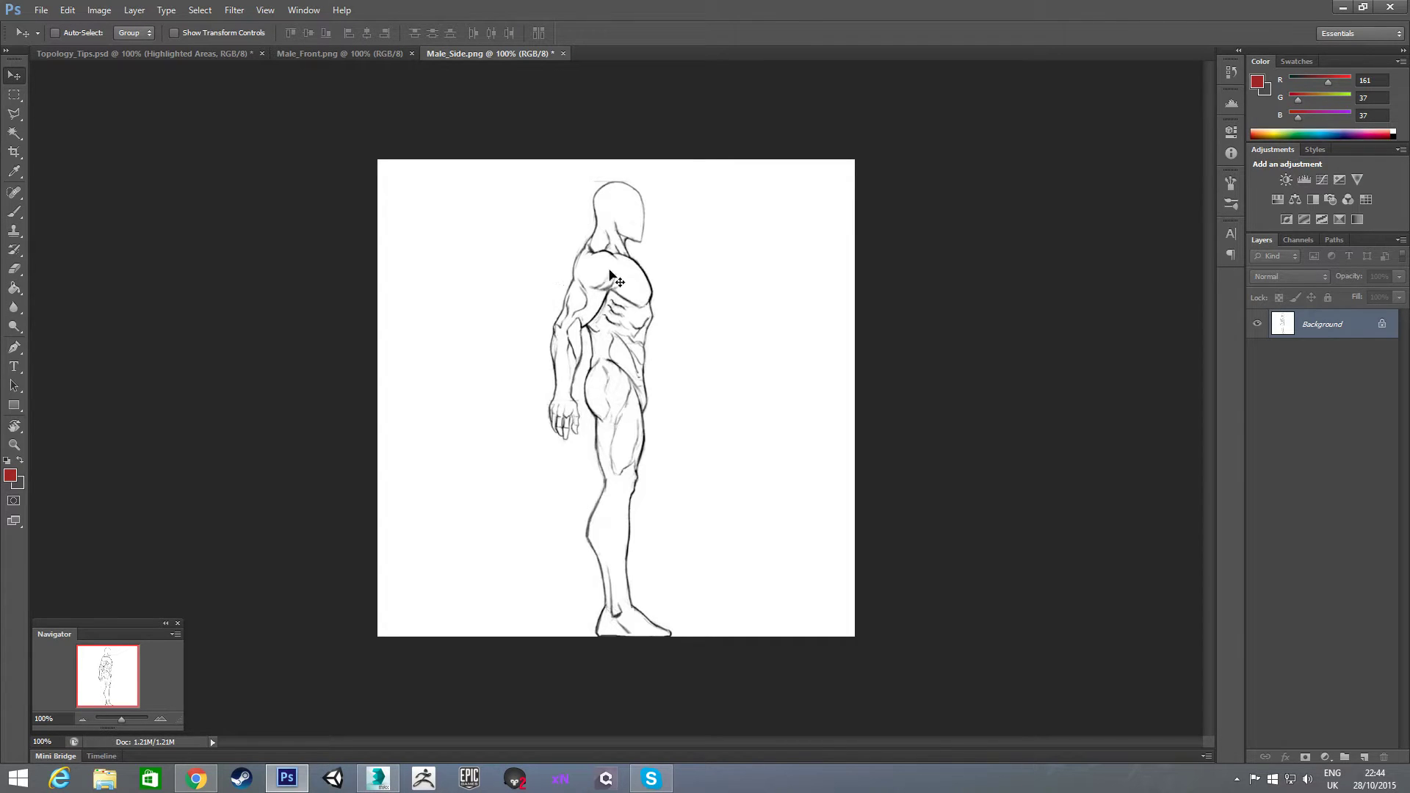
left_click(385, 56)
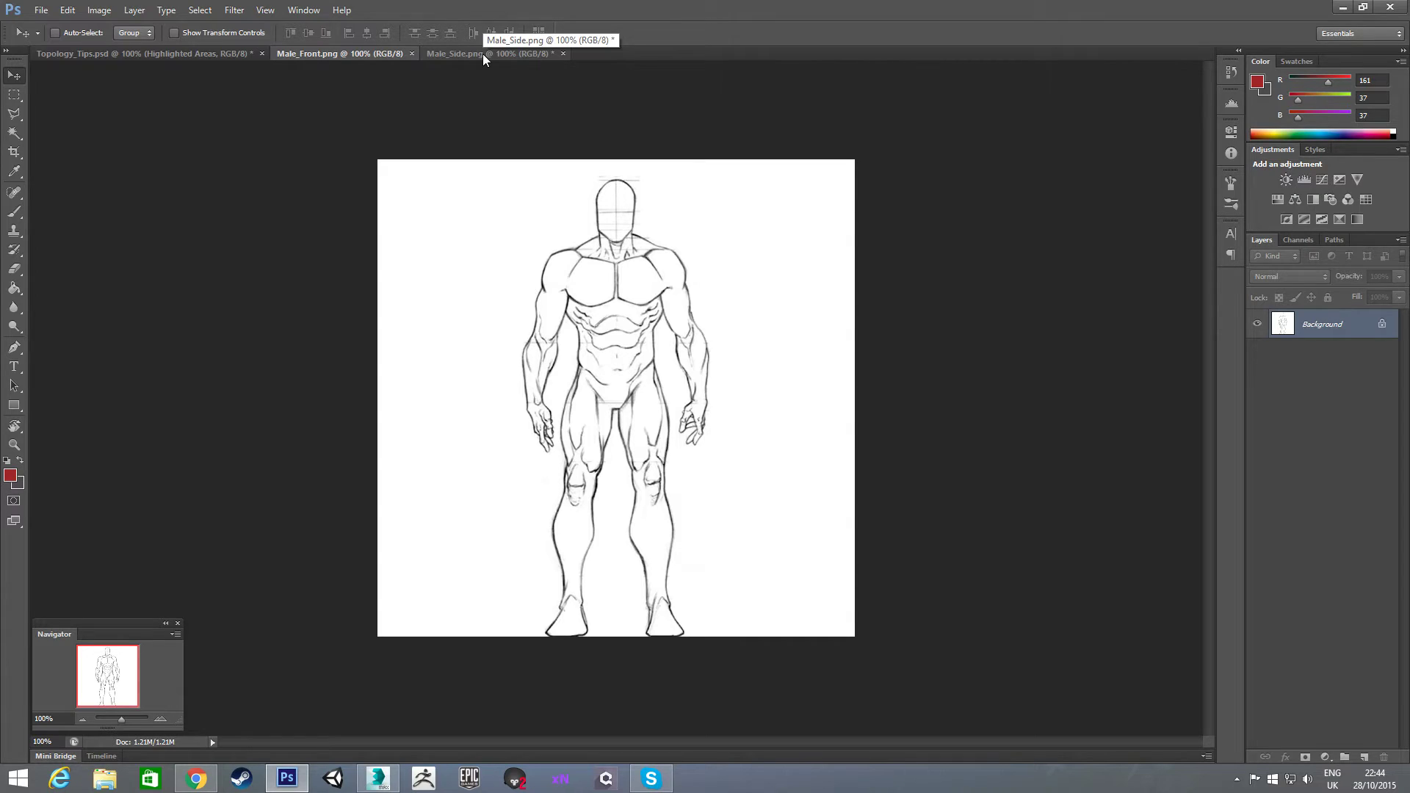
left_click(484, 57)
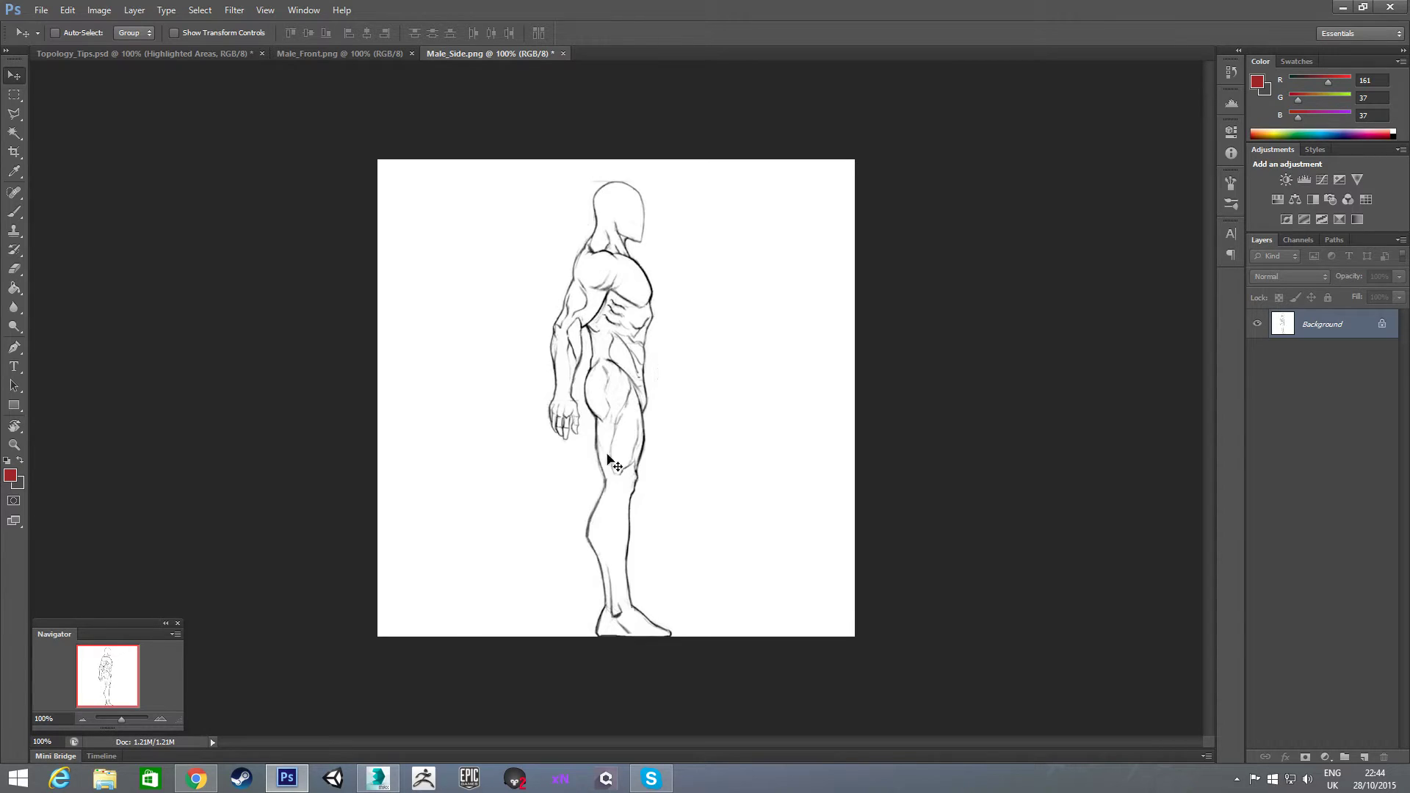
Switch to 3ds Max and create a plane about 2.22 m long and 2.15 m wide in the perspective view.
left_click(377, 779)
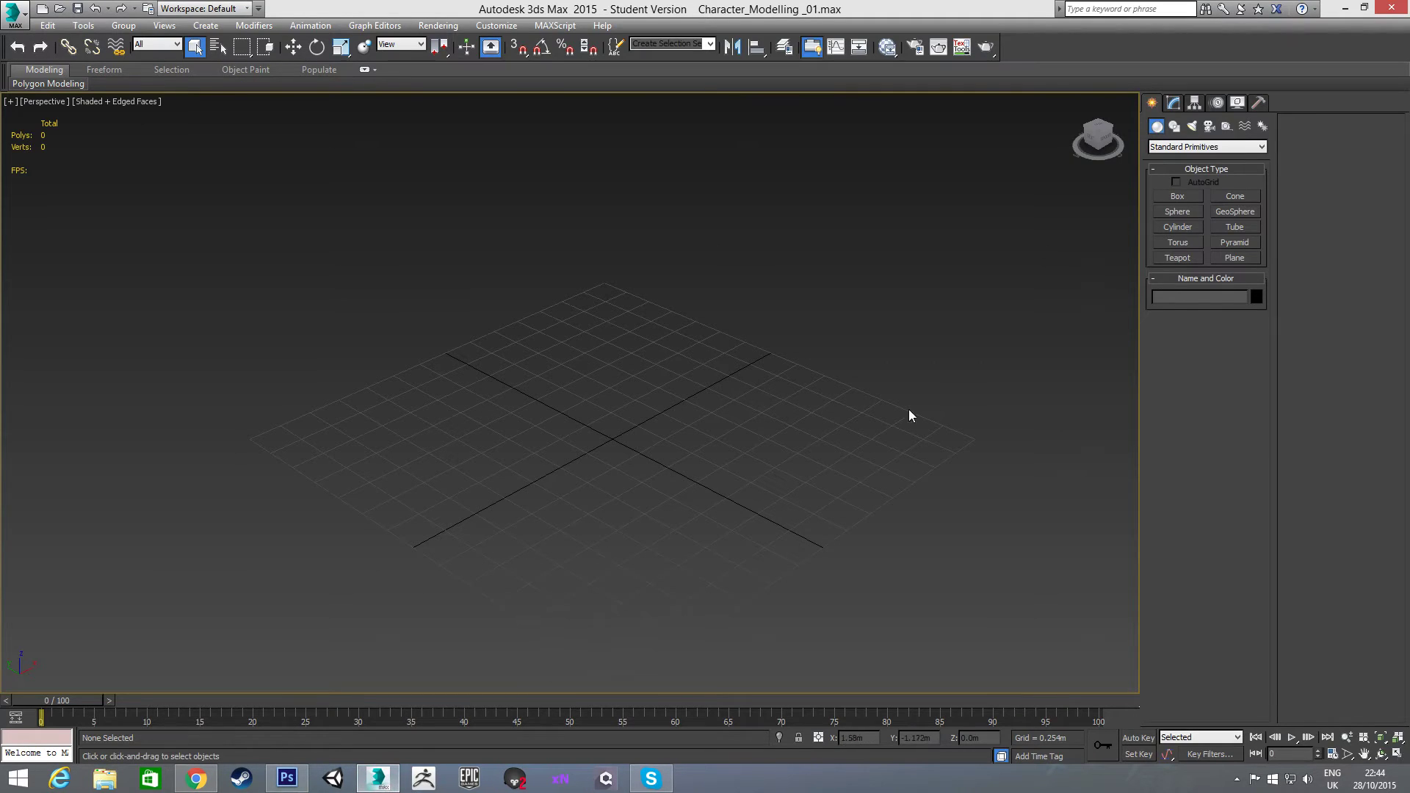
left_click(1238, 257)
left_click_drag(414, 420, 850, 423)
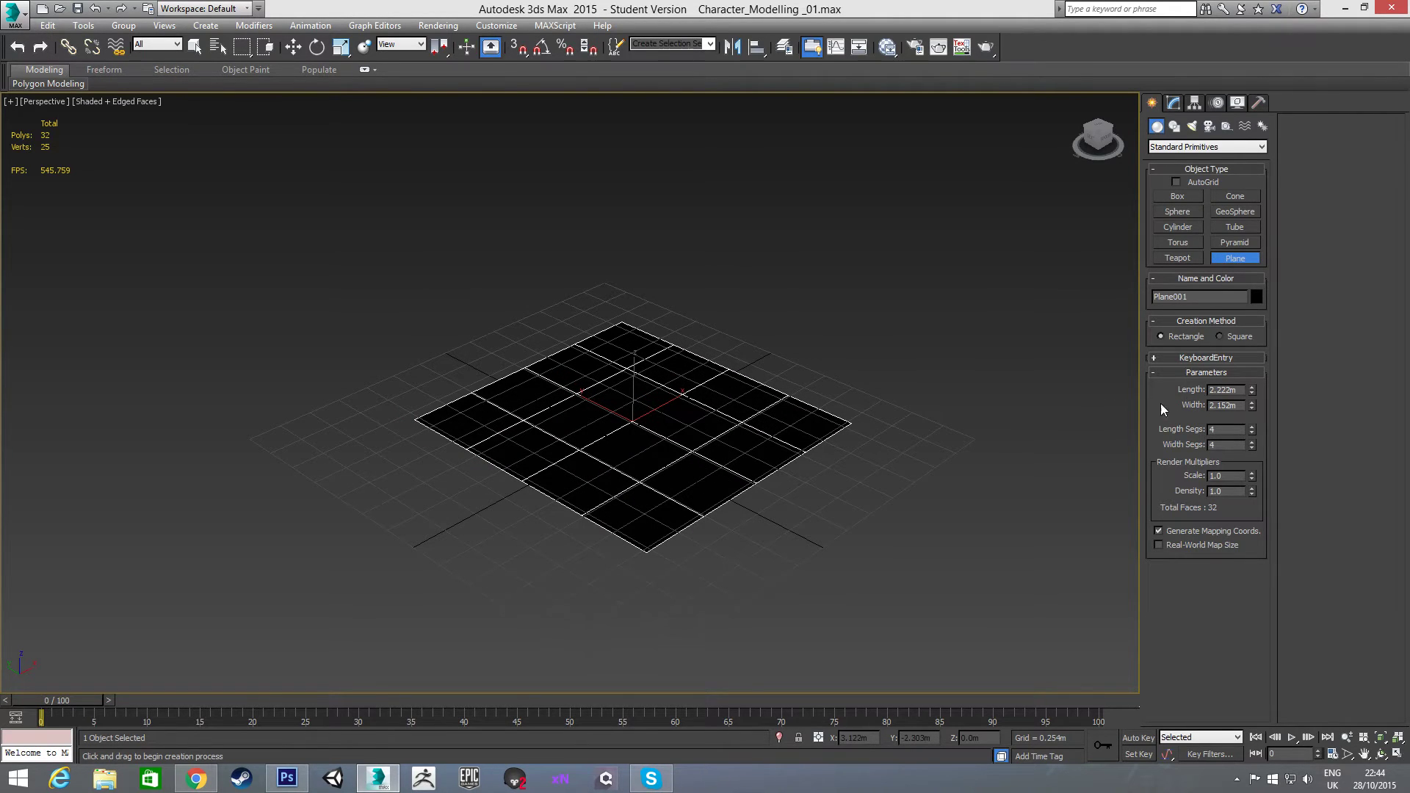
Set the plane to 1 length segment and 1 width segment, with length and width both 2 m.
right_click(1252, 430)
right_click(1253, 444)
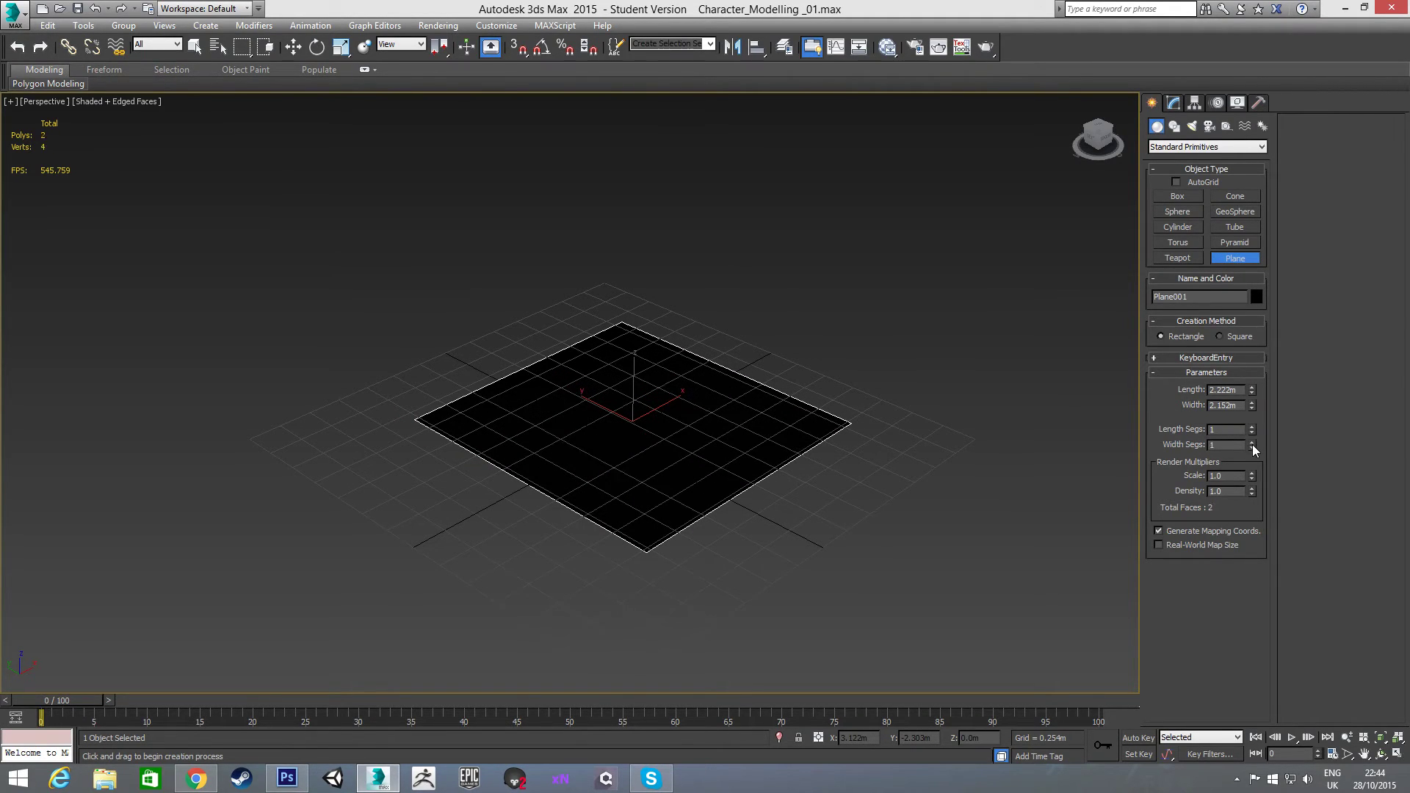
double_click(1238, 391)
type("2")
key("Tab")
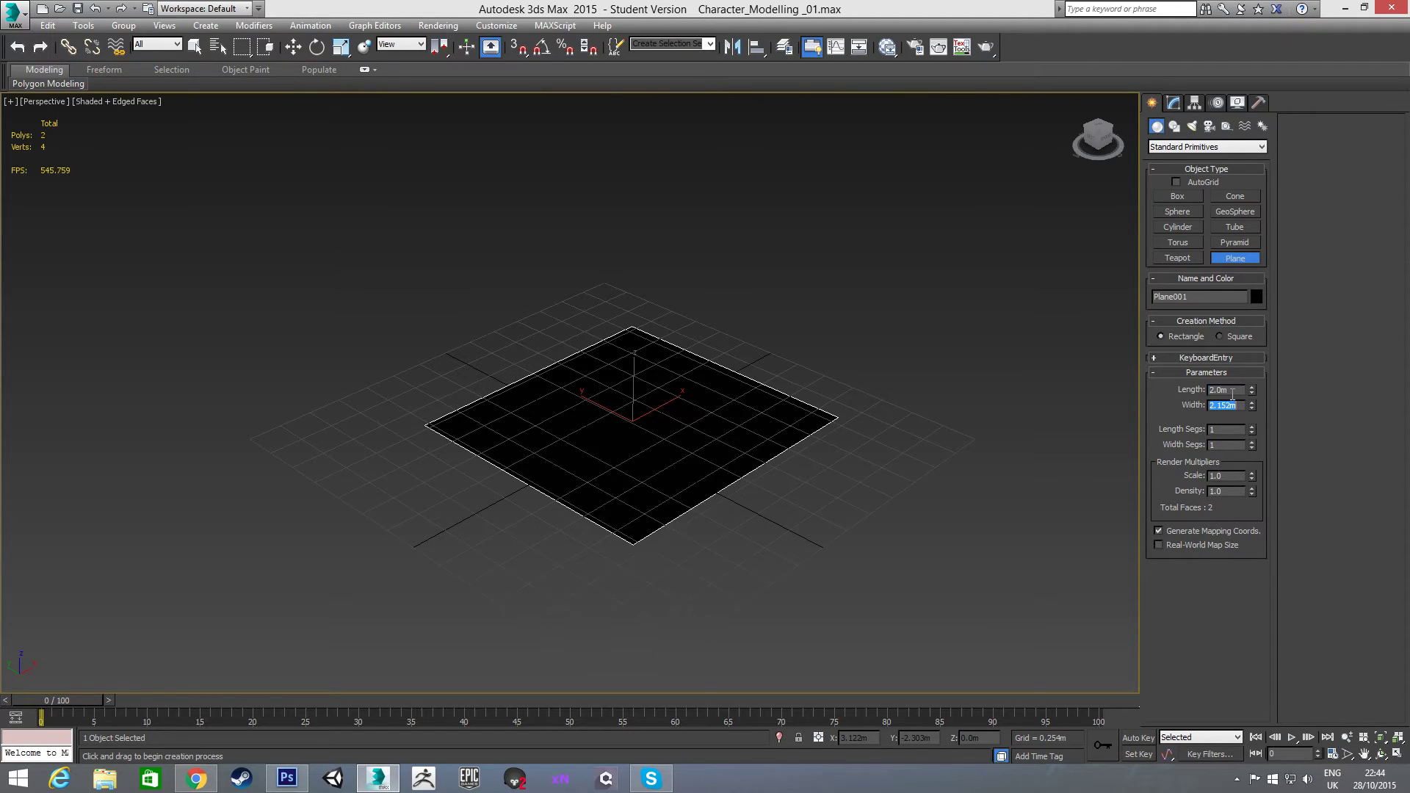
type("2")
key("Tab")
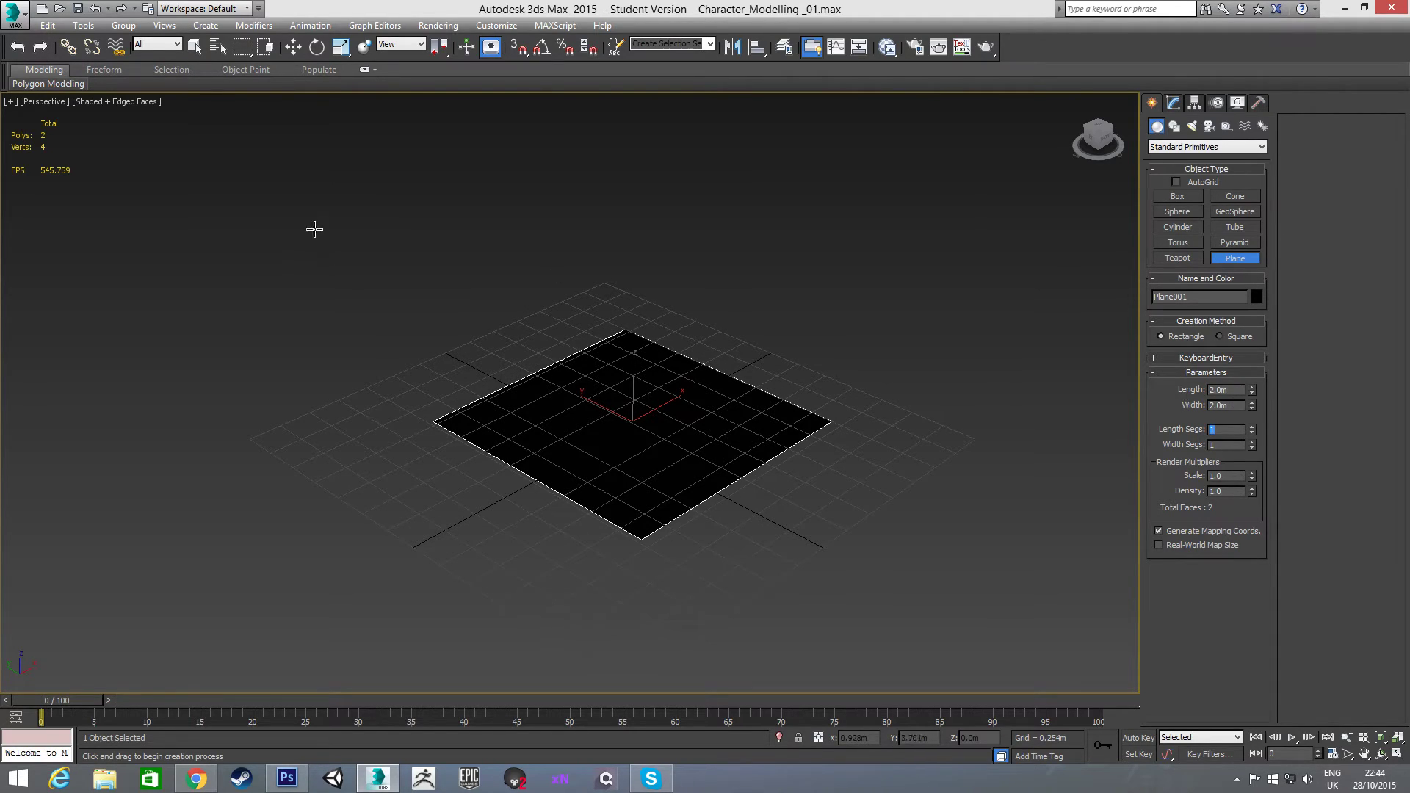
Rotate the plane 90 degrees about the X axis with angle snap on so it stands upright.
left_click(316, 46)
key("a")
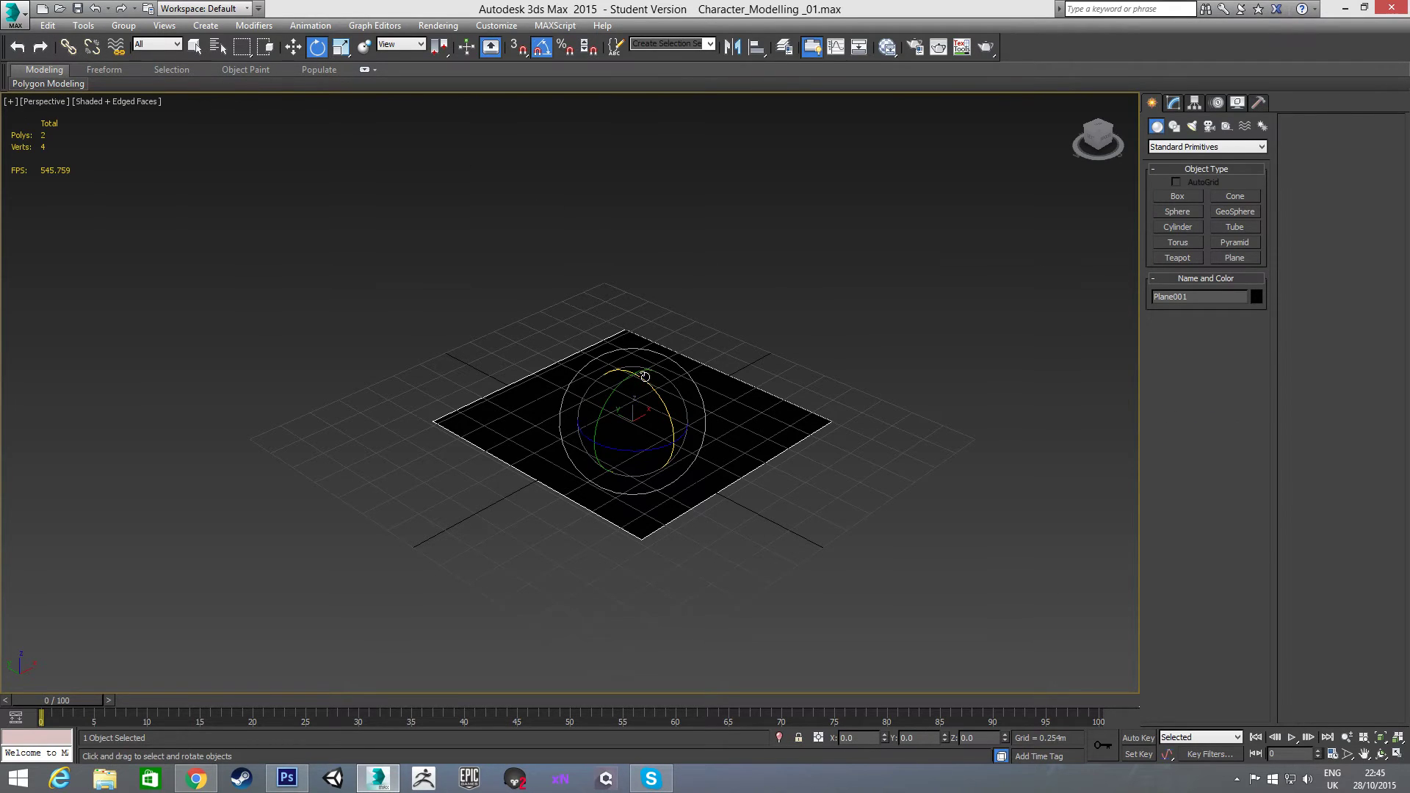
left_click_drag(646, 376, 691, 428)
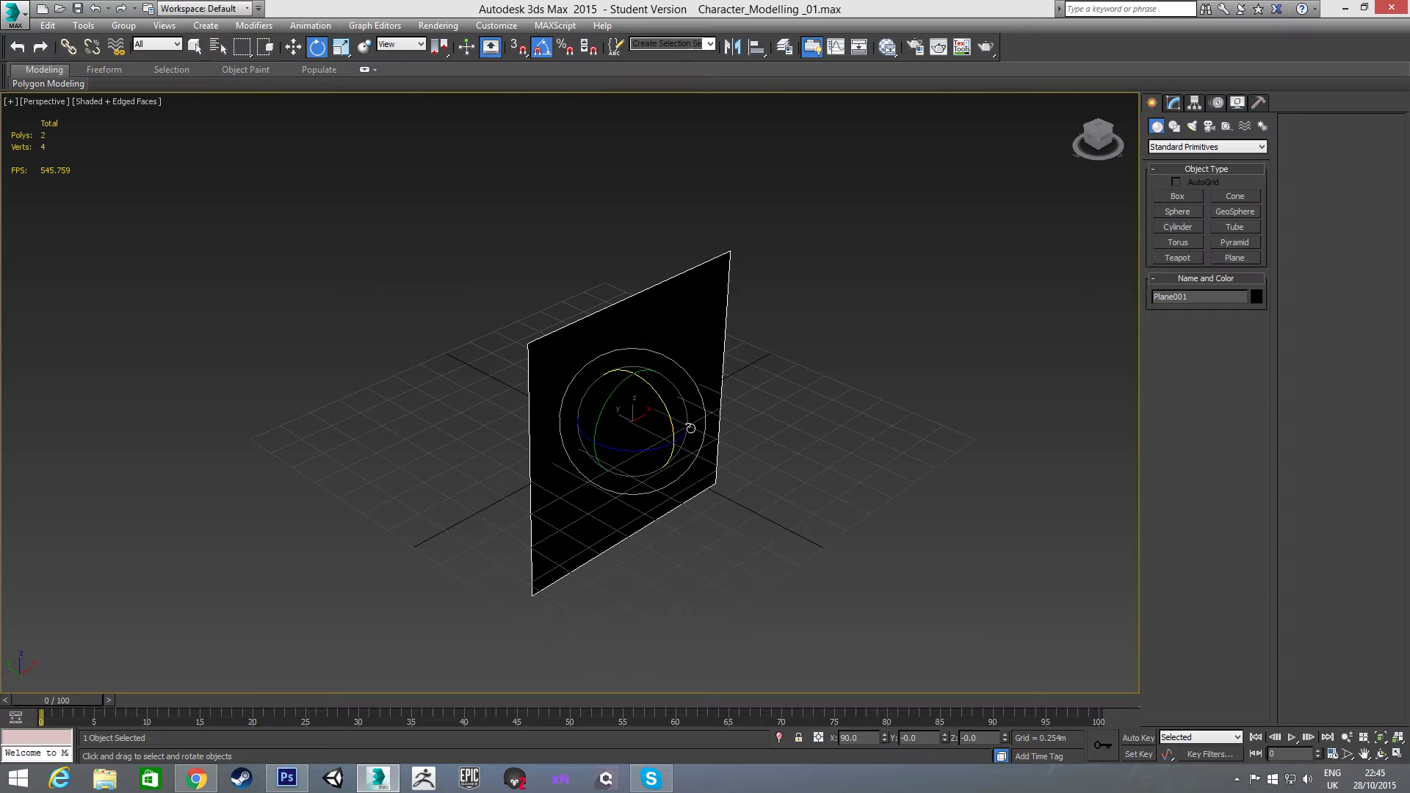
Position the upright plane at X 0 m, Y 3 m and Z 1 m.
key("w")
left_click_drag(625, 386, 628, 250)
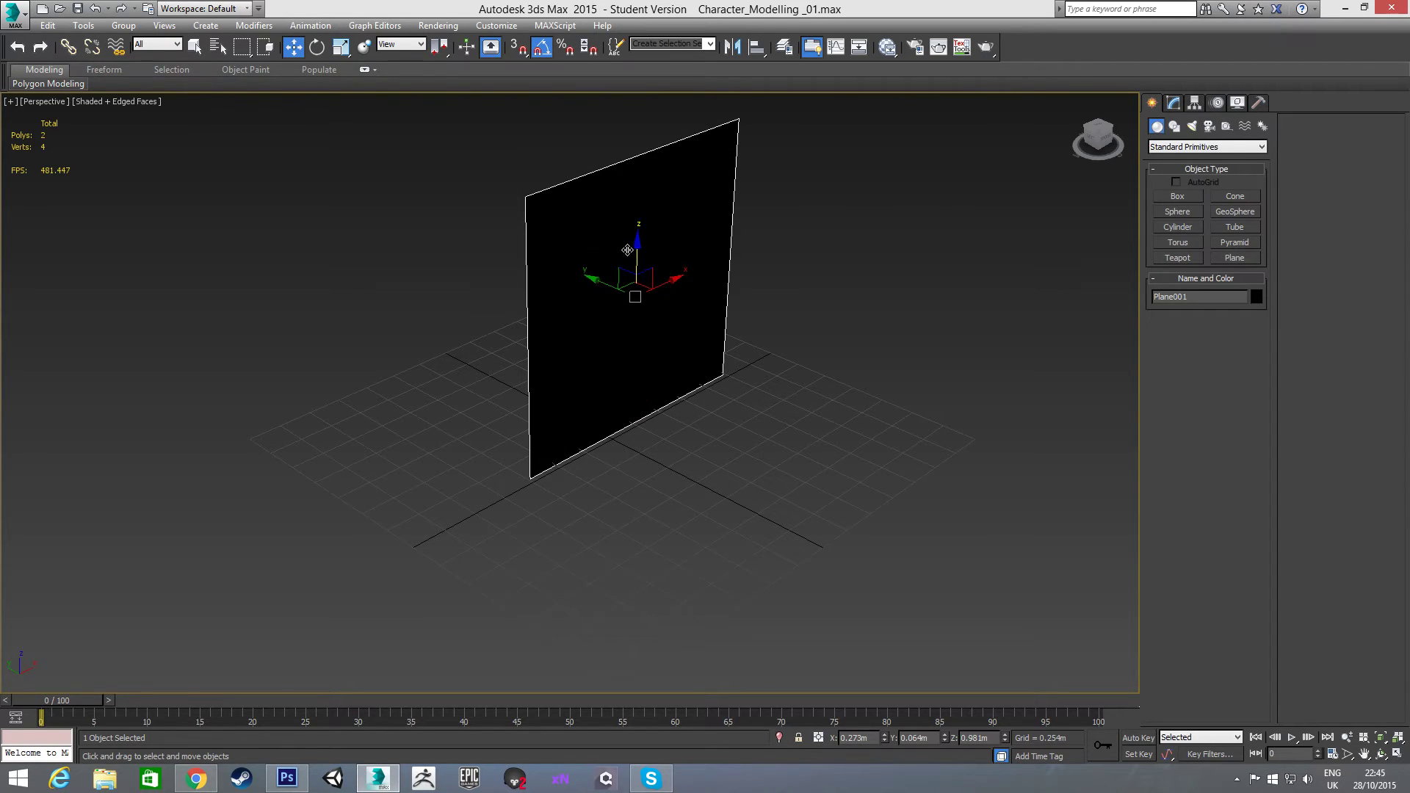
double_click(977, 738)
type("1")
key("Return")
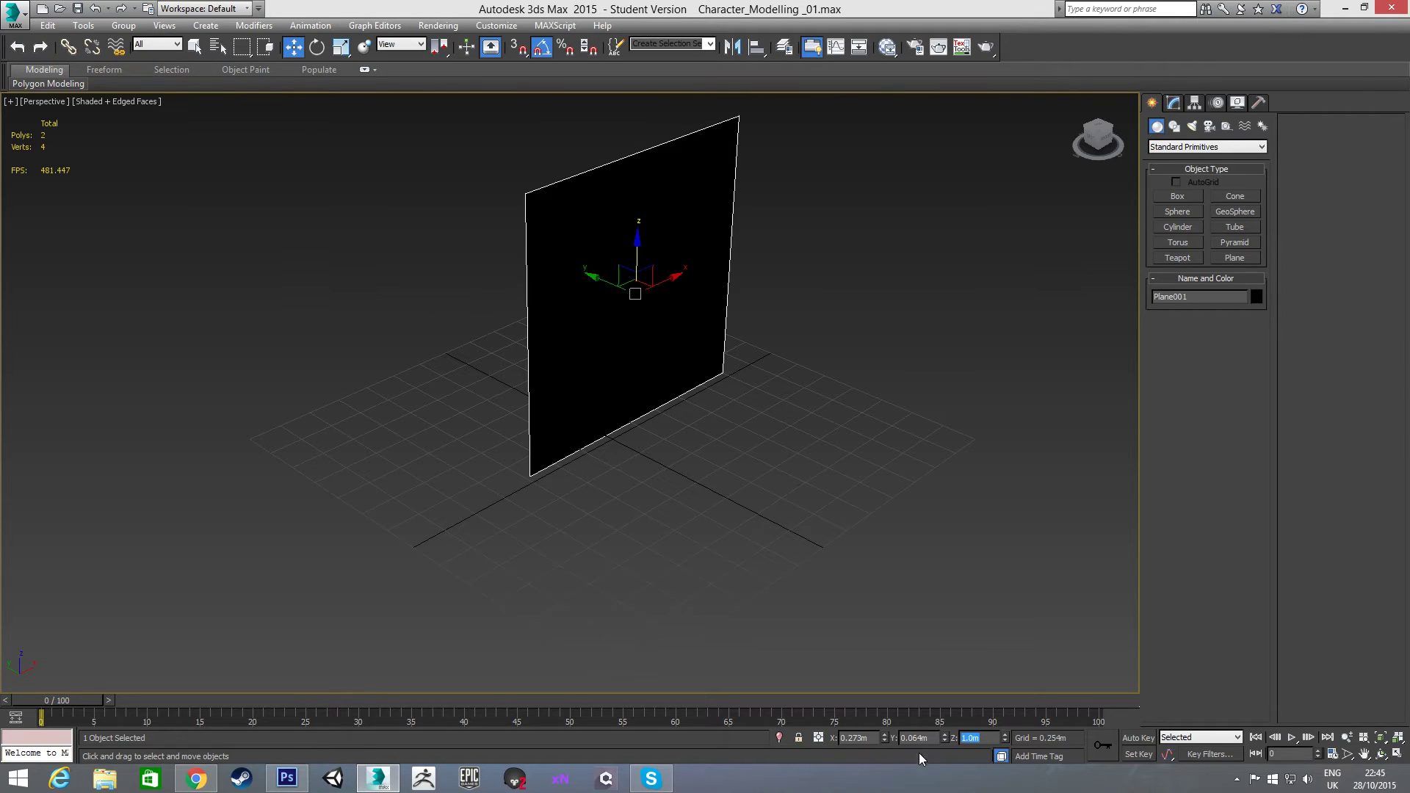
right_click(884, 737)
double_click(932, 737)
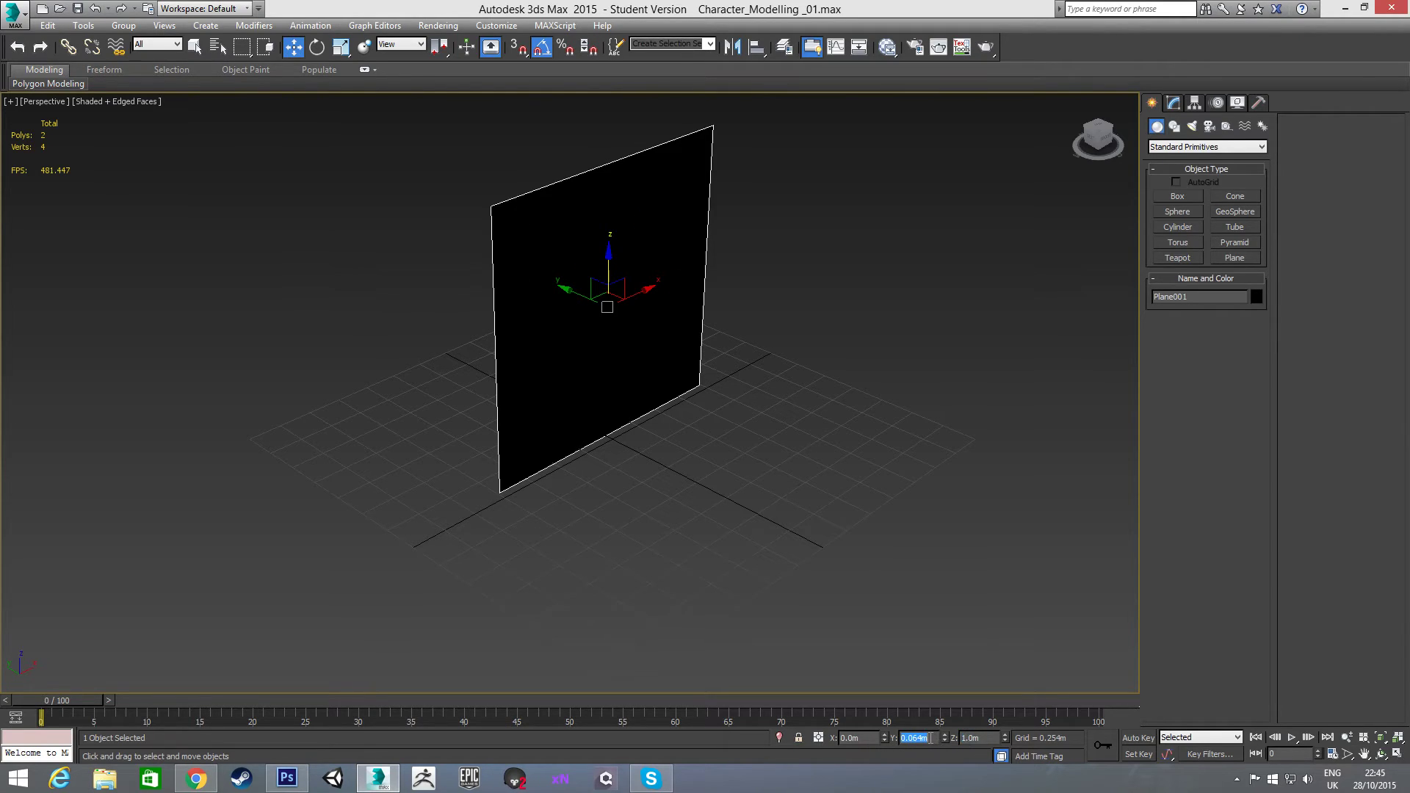
type("3")
key("Return")
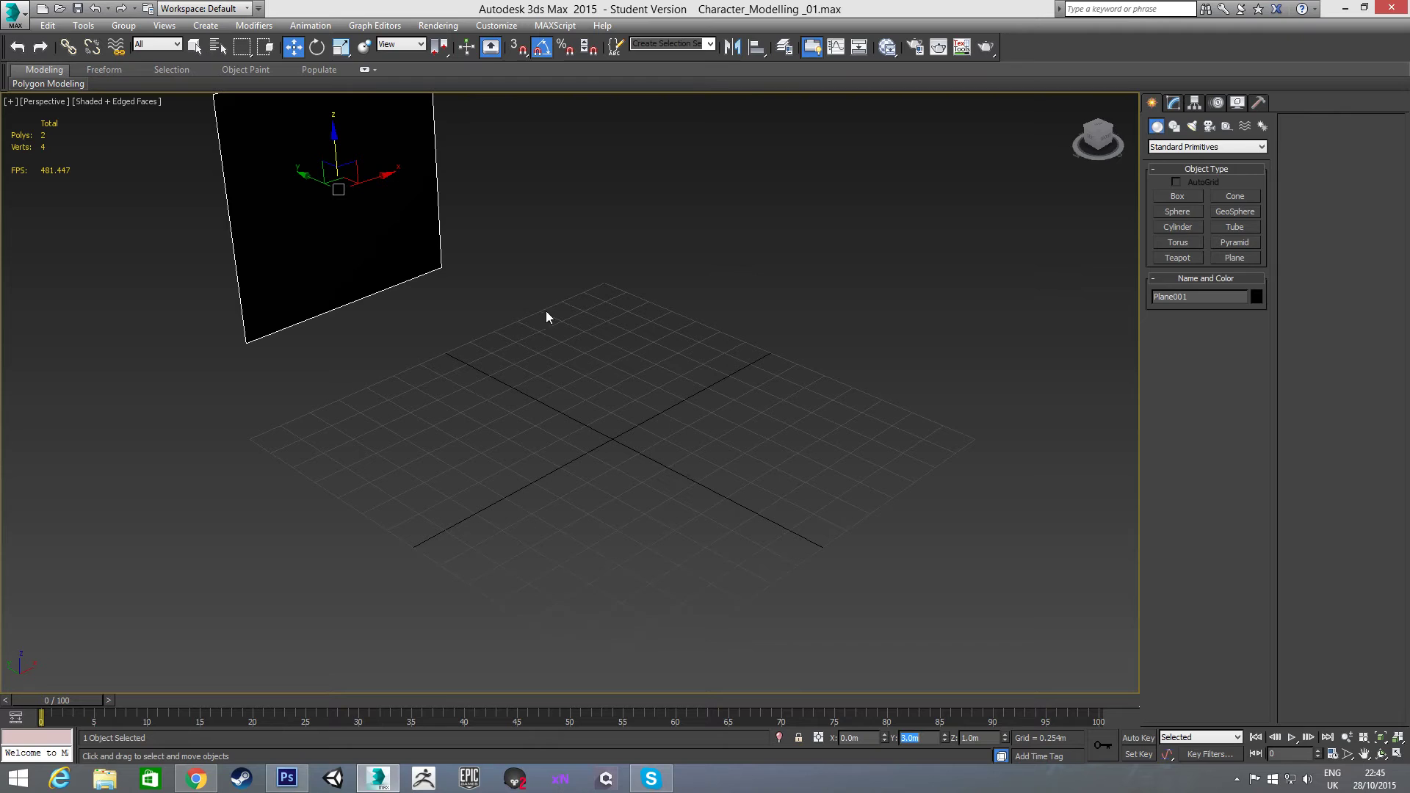
key("BackSpace")
middle_click_drag(589, 274, 636, 363)
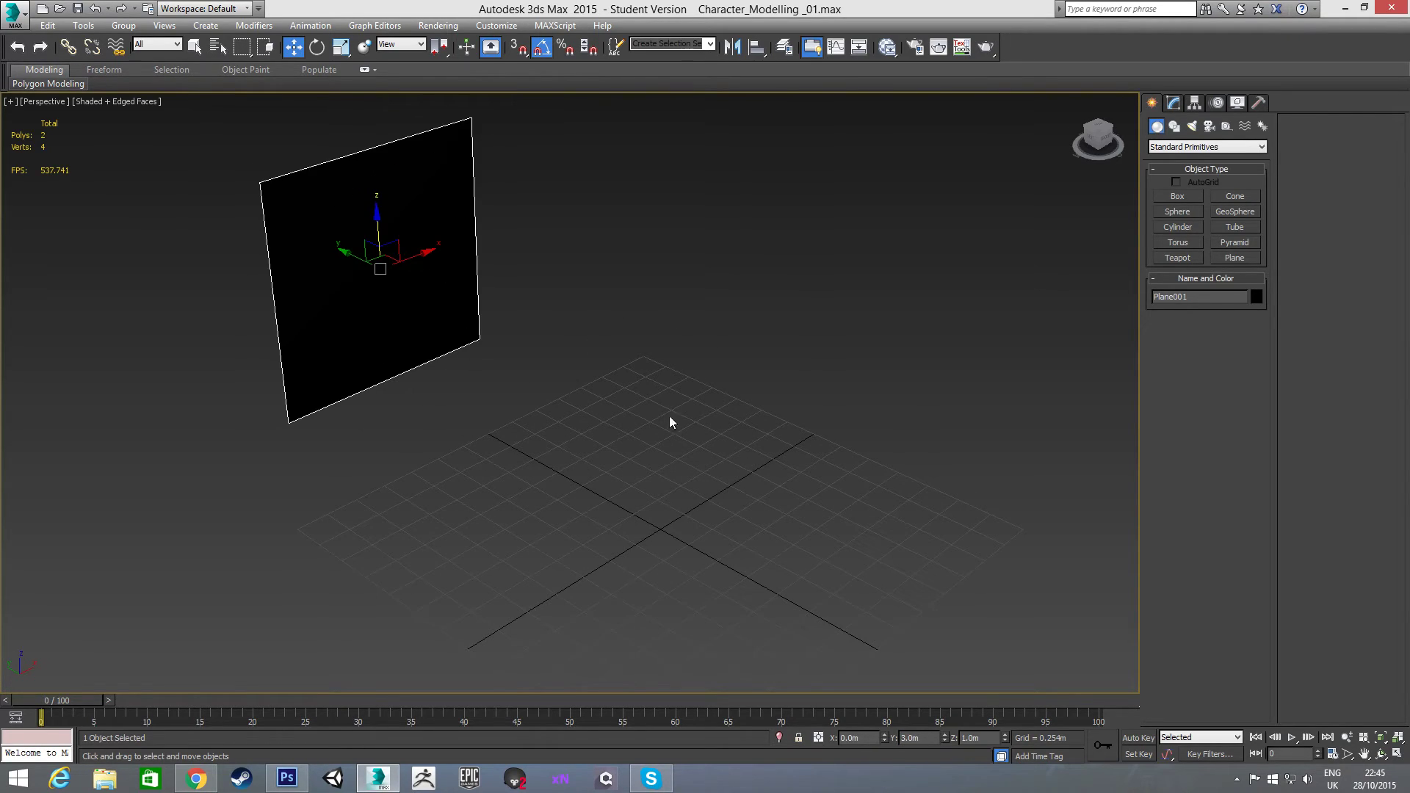
Open the Slate Material Editor and place its window over the perspective view.
key("m")
left_click_drag(560, 169, 656, 153)
Switch to the Compact Material Editor and return to the Slate Material Editor.
left_click(338, 170)
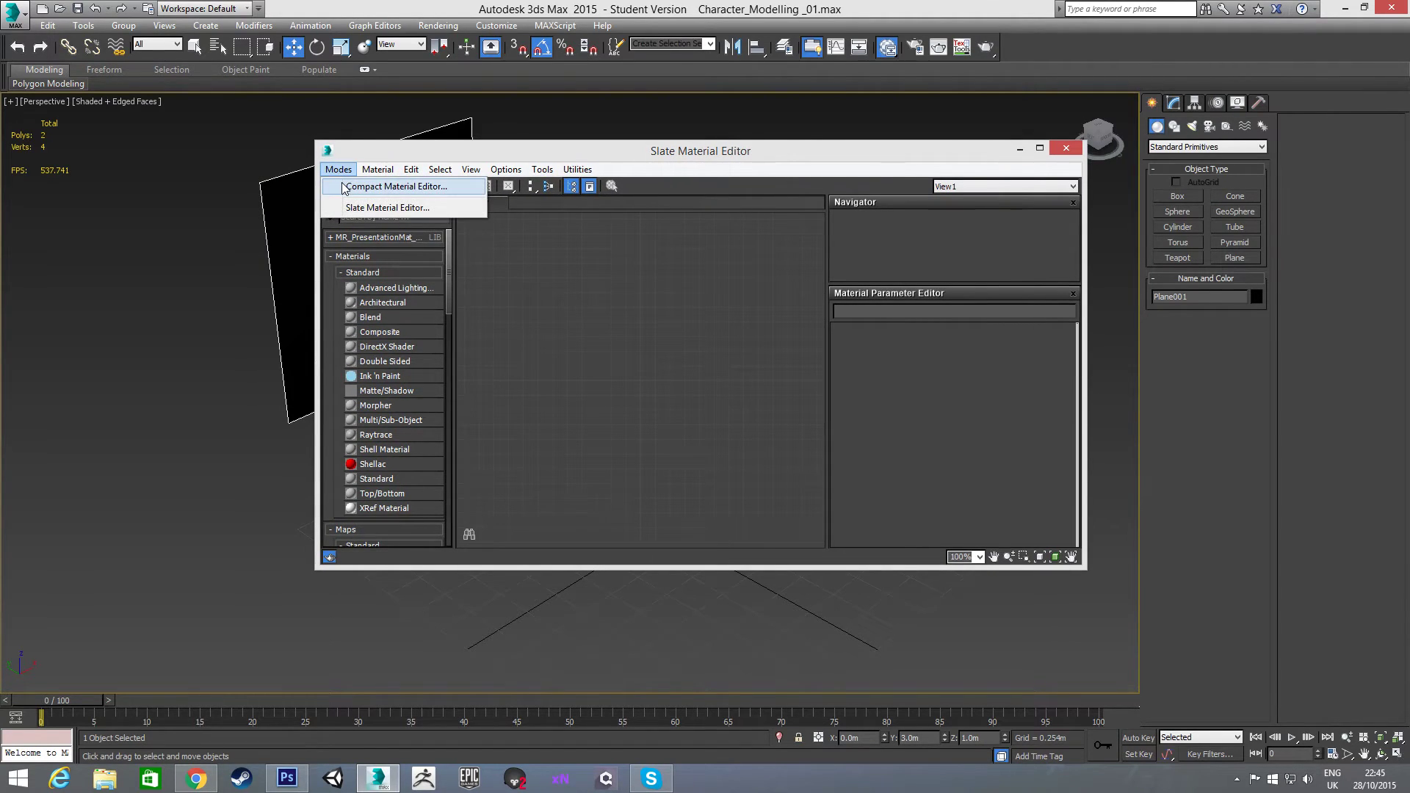
left_click(348, 186)
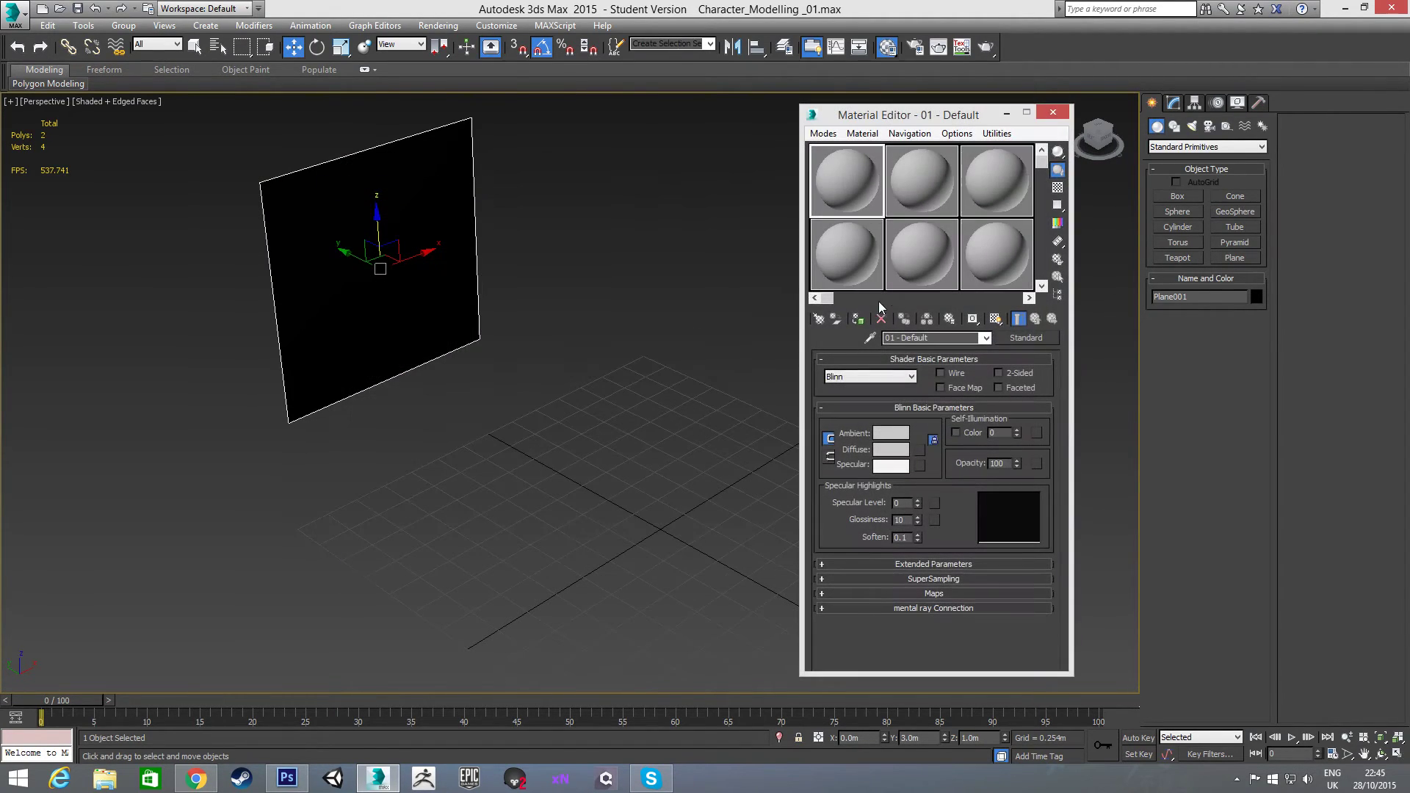
left_click(823, 134)
left_click(852, 171)
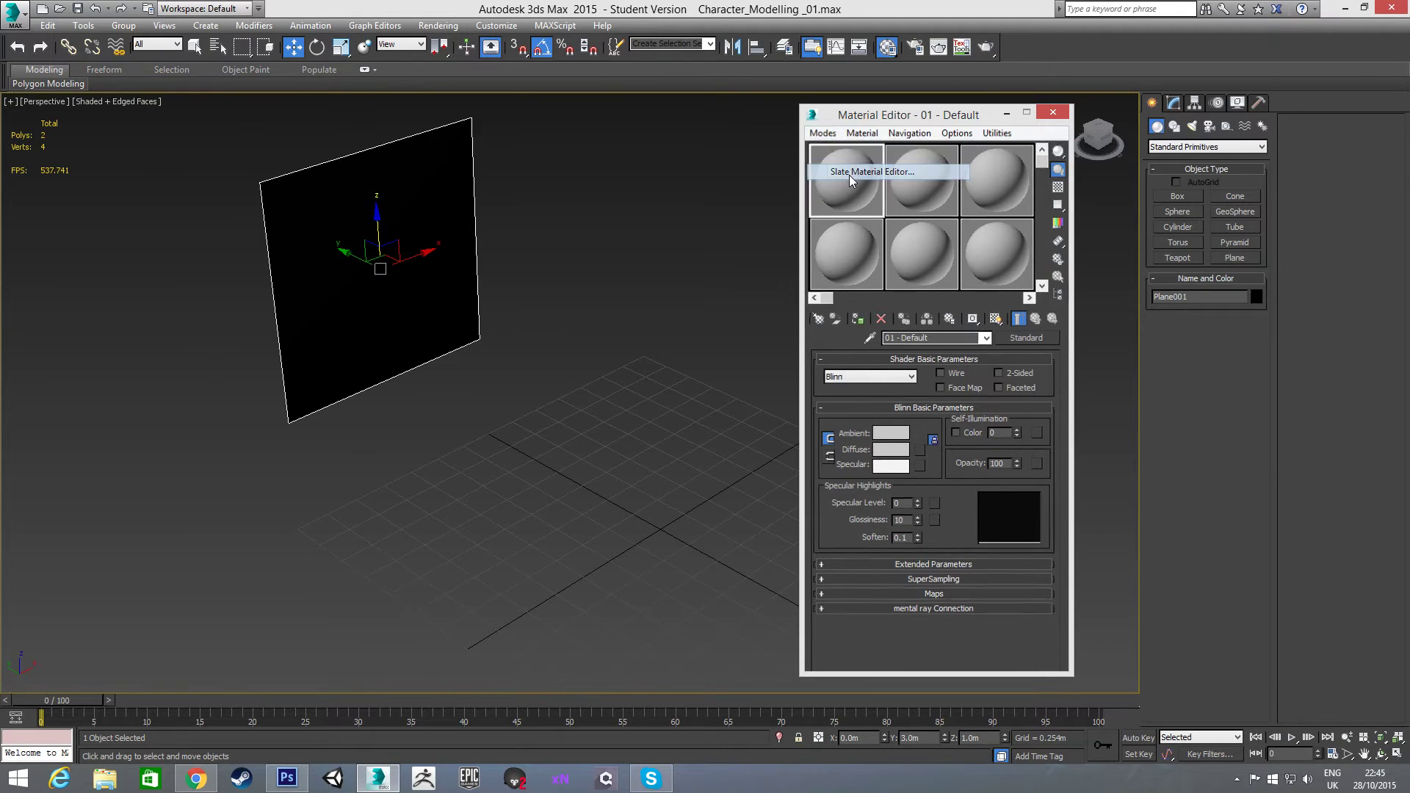
Add a Standard material node to the Slate view and show its parameters.
left_click_drag(377, 479, 484, 438)
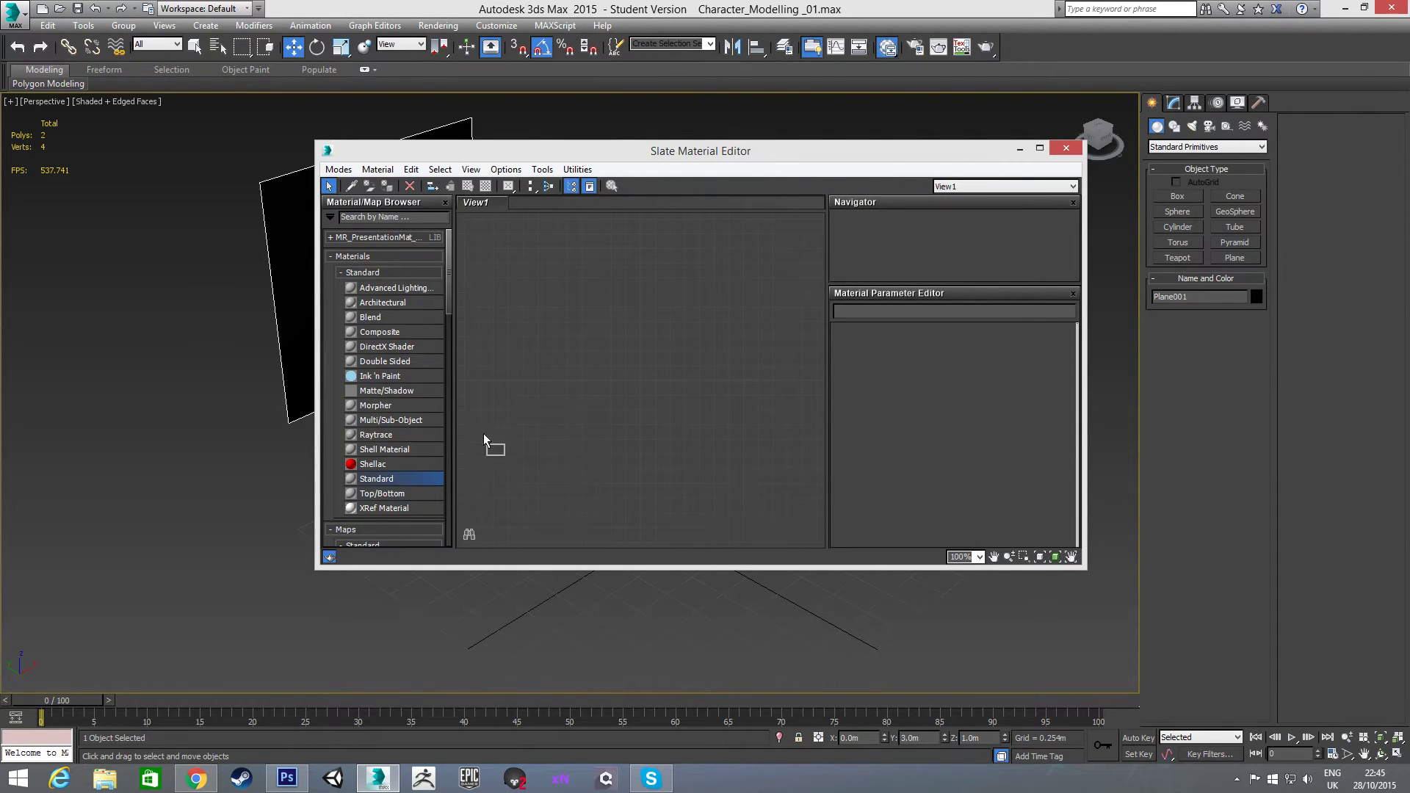
left_click_drag(601, 288, 667, 279)
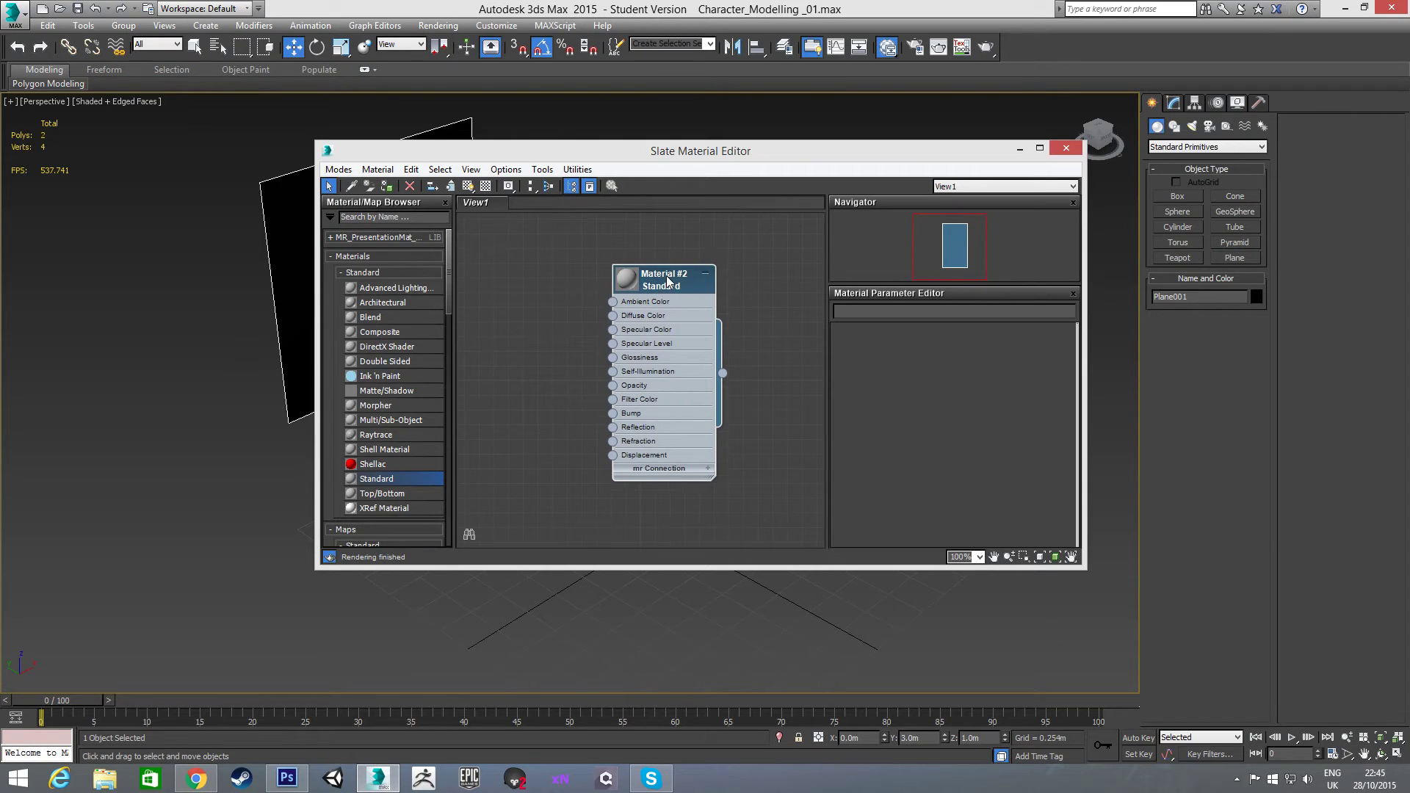
double_click(665, 281)
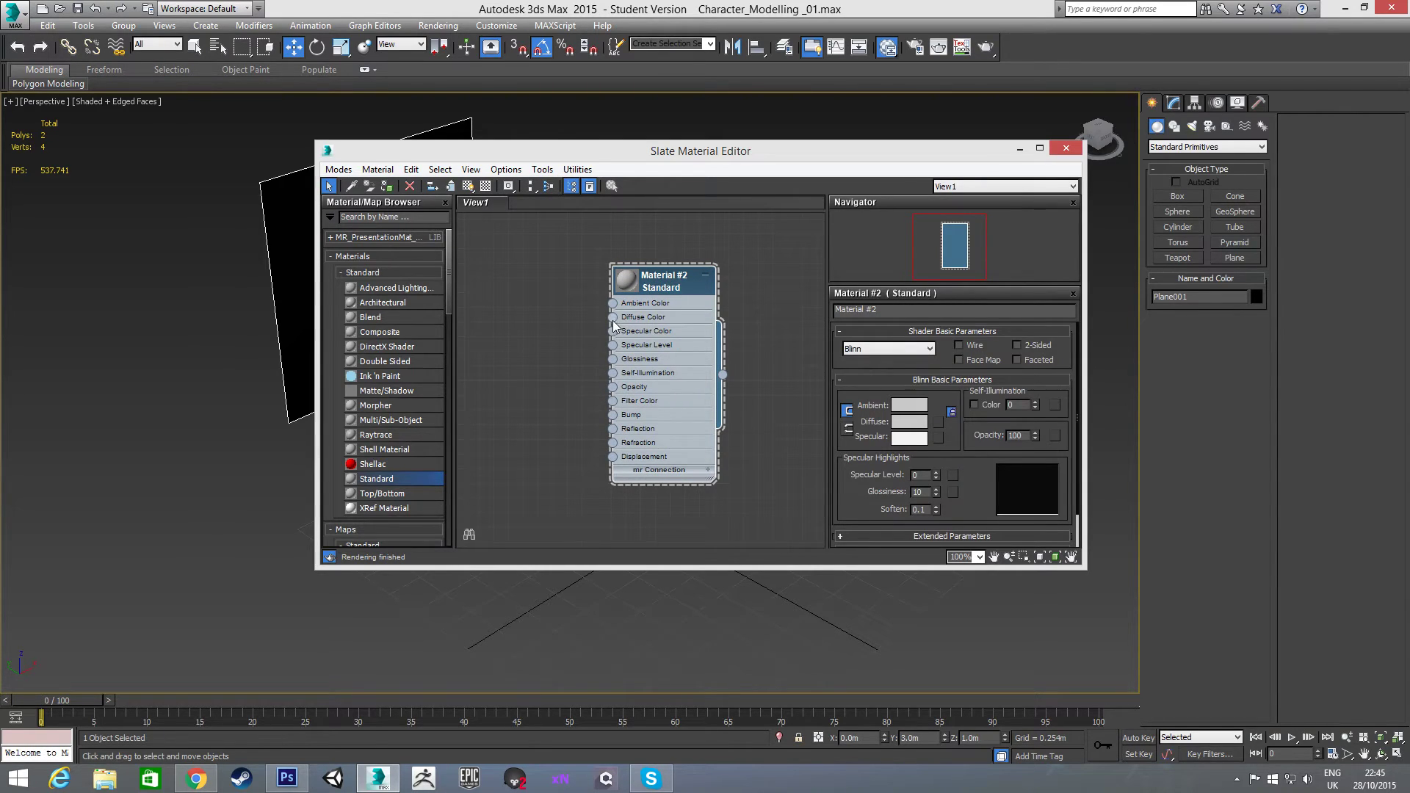
Connect a Bitmap map to the material's Diffuse Color, using Male_Front from the _Tutorials folder.
left_click_drag(612, 317, 532, 318)
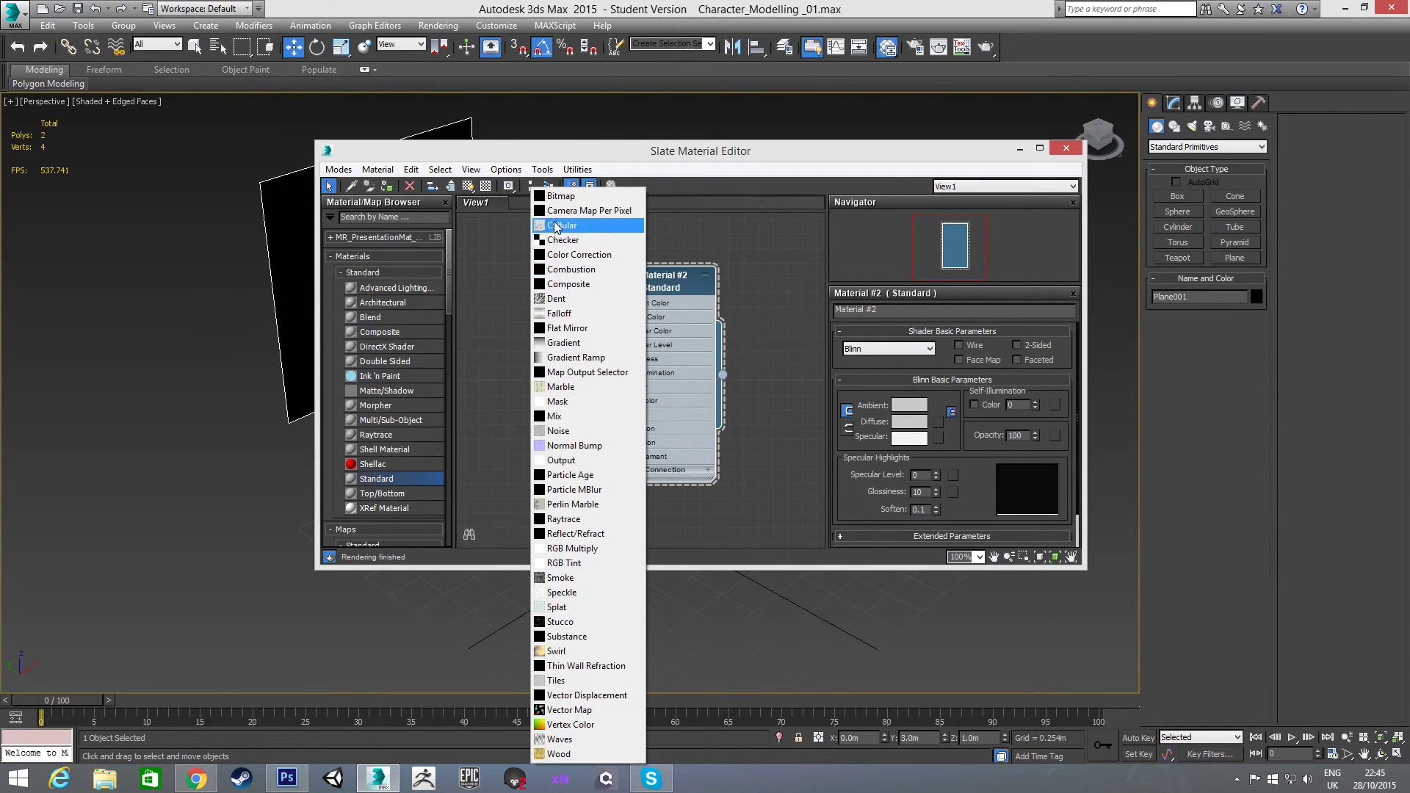
left_click(584, 227)
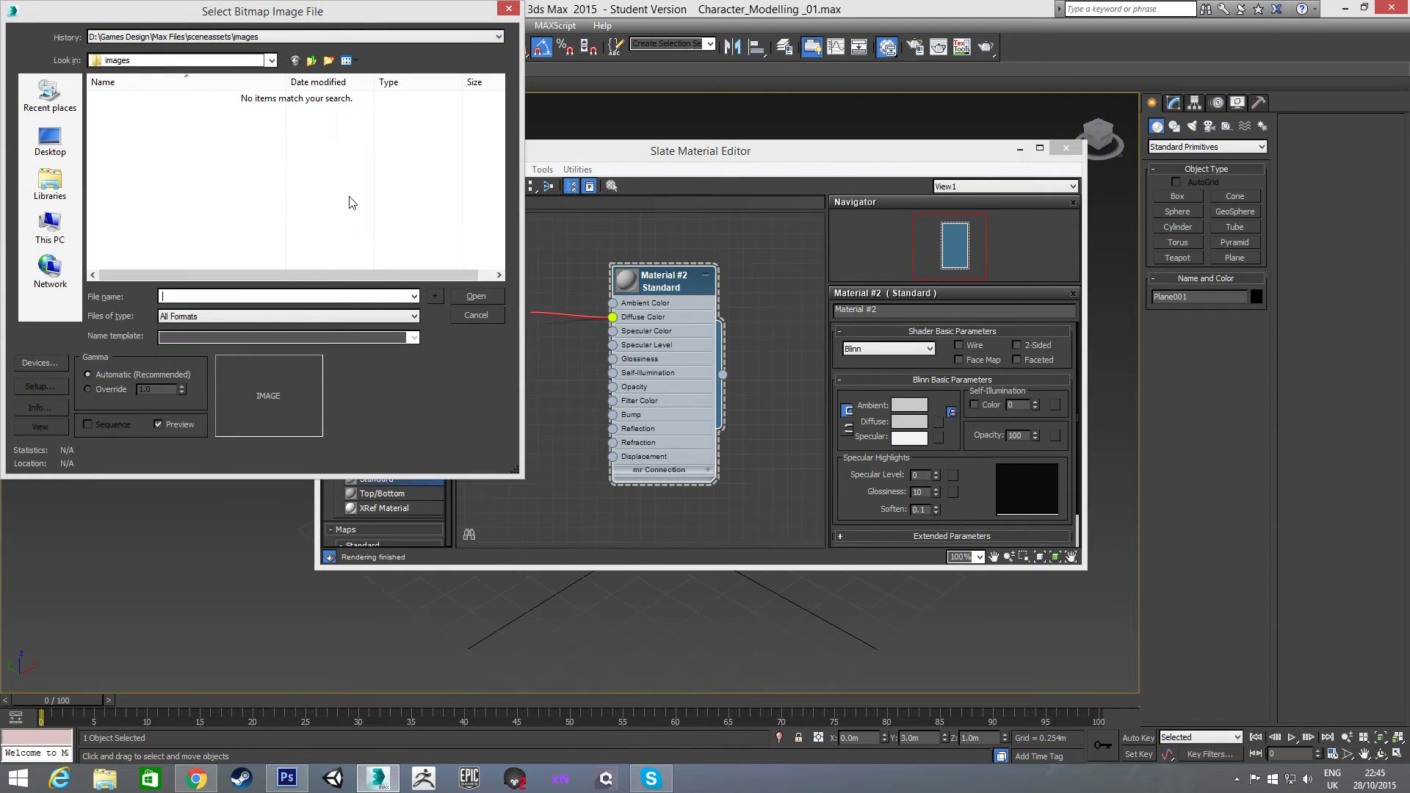
left_click(311, 62)
left_click(311, 61)
left_click(311, 62)
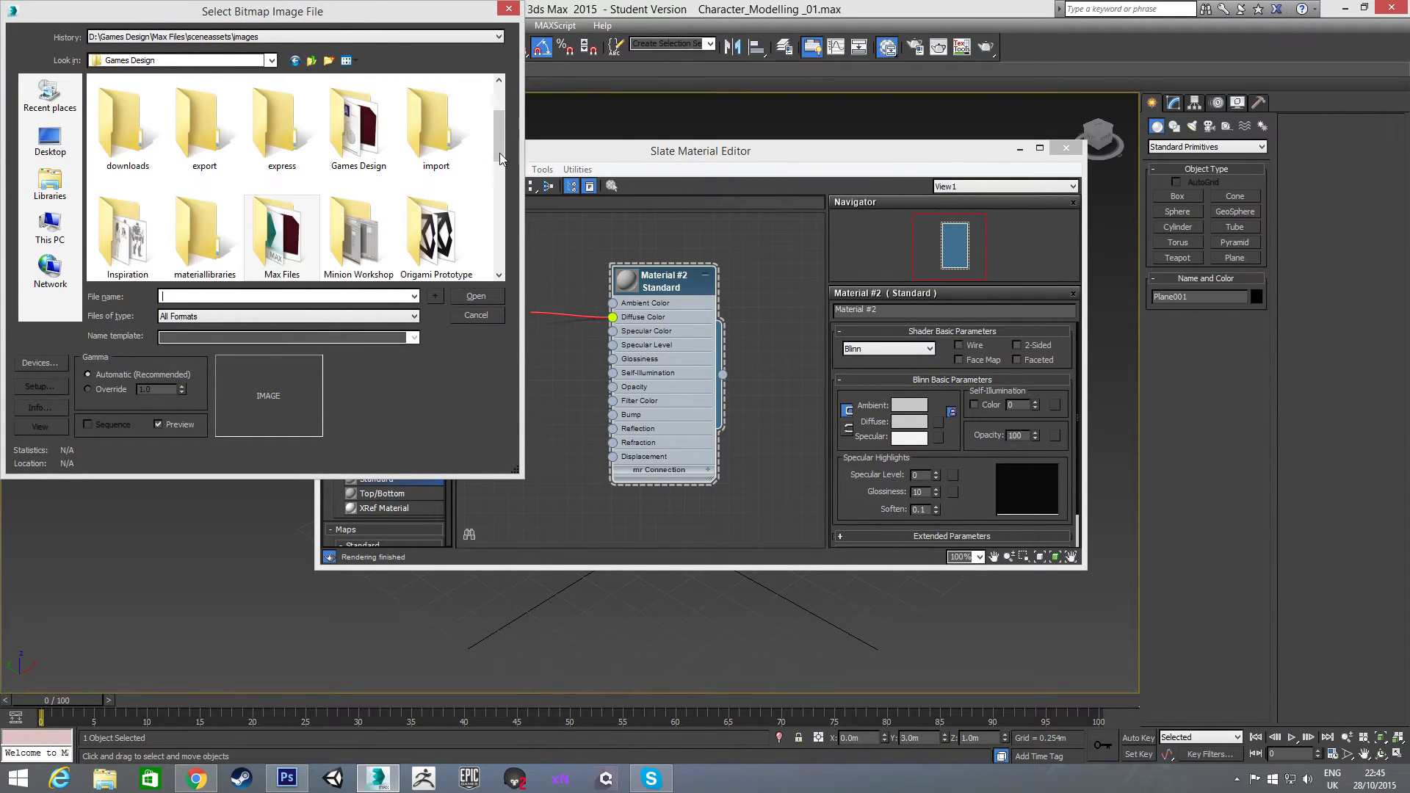
scroll(221, 147, "up", 2)
double_click(133, 123)
left_click(204, 118)
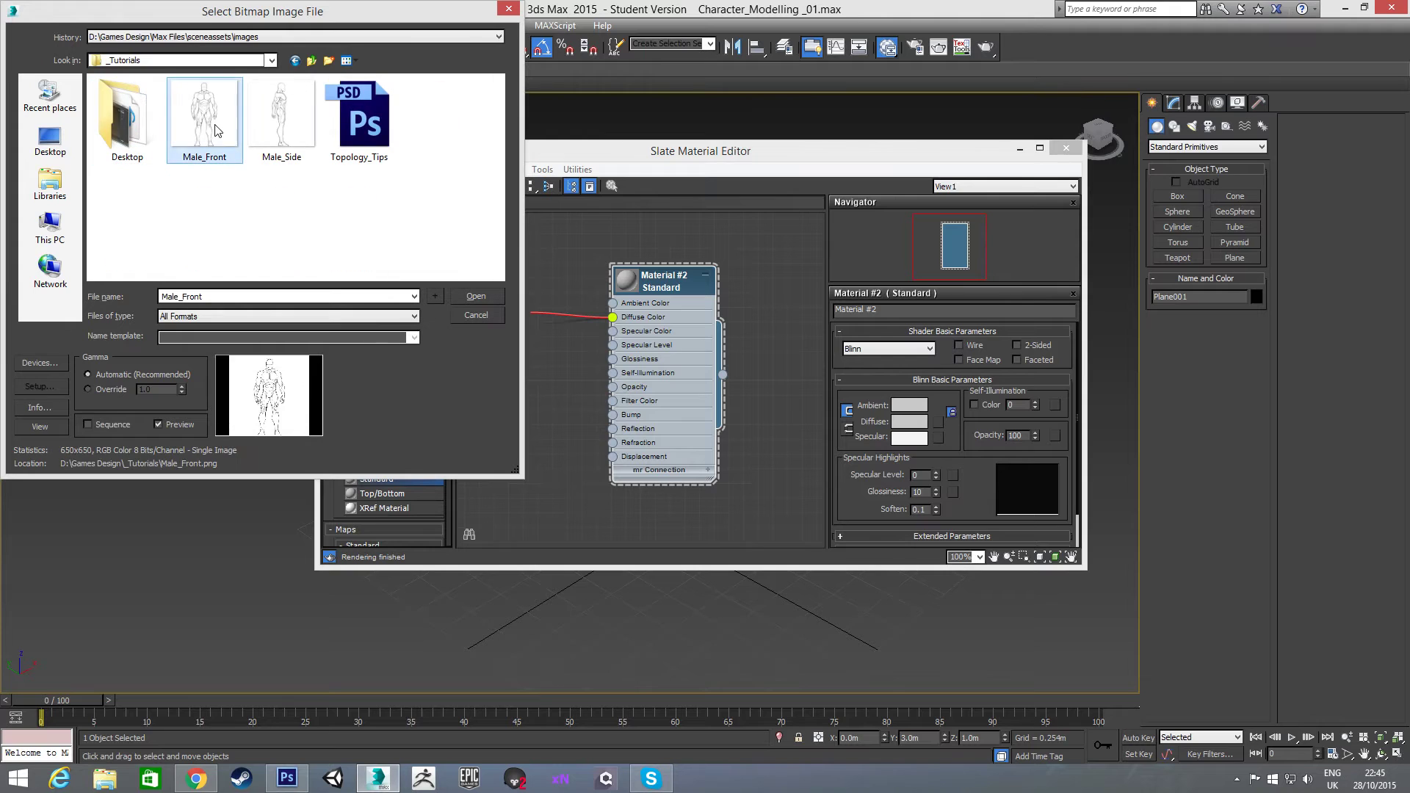
left_click(476, 296)
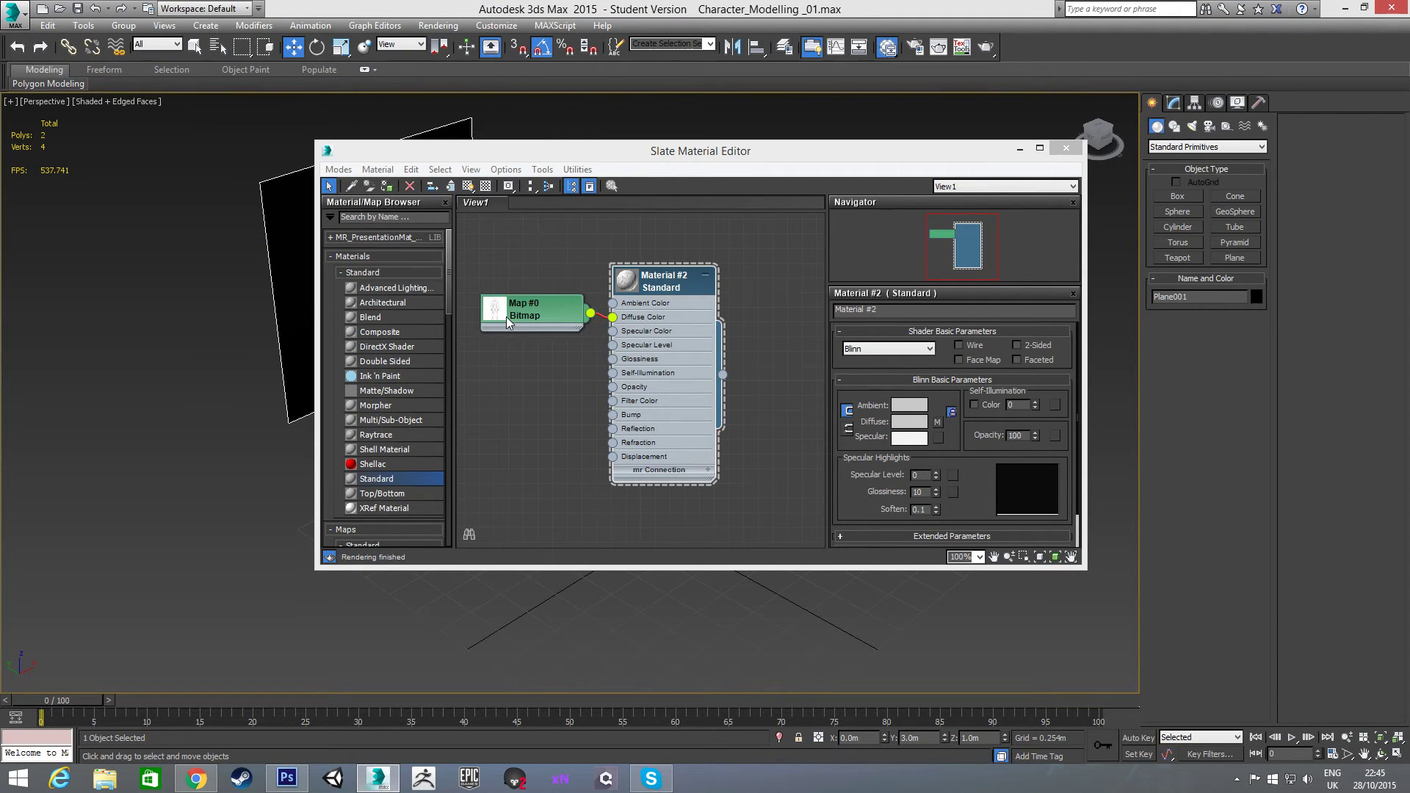
Assign the Male_Front material to the selected plane, show it shaded in the viewport, and close the material editor.
left_click(472, 245)
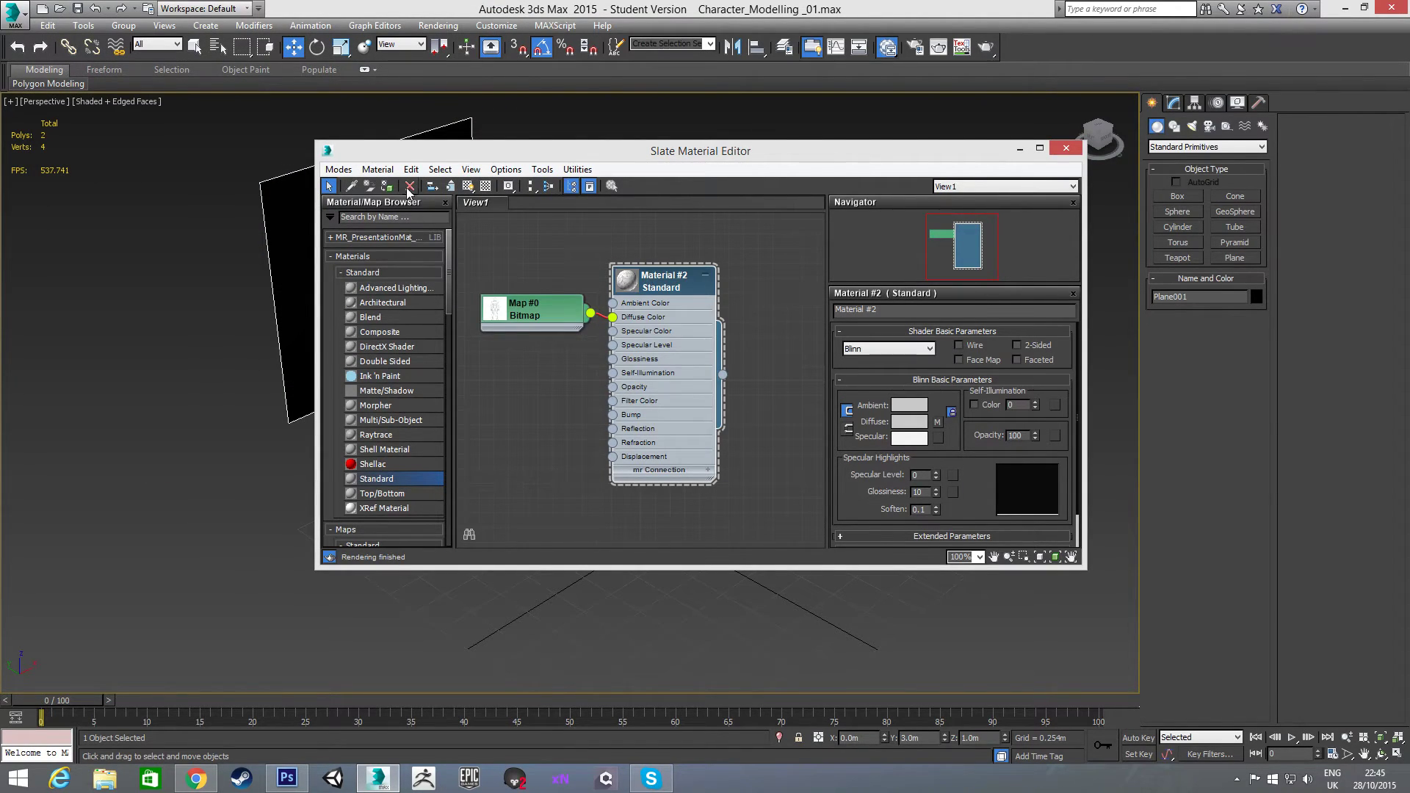
left_click(383, 188)
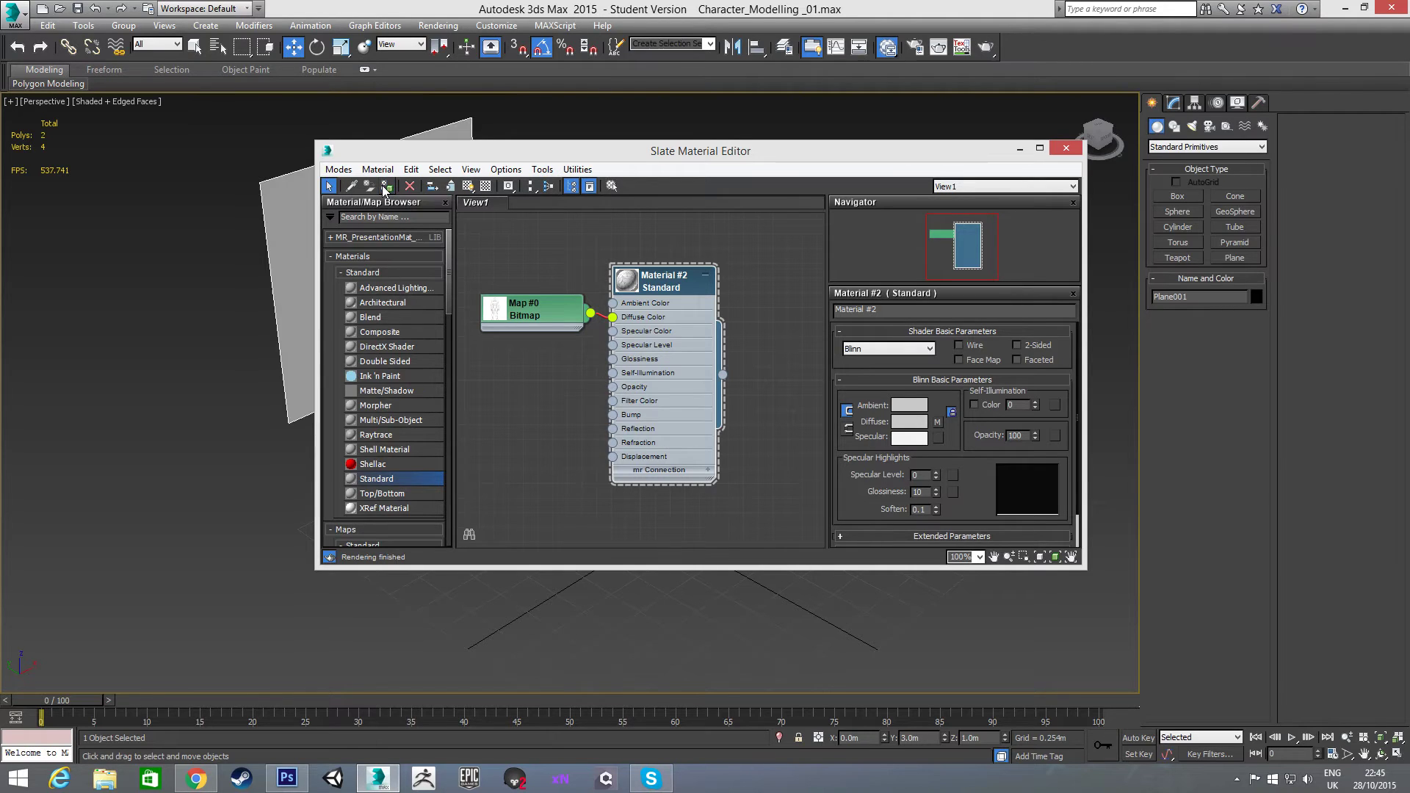
left_click(468, 186)
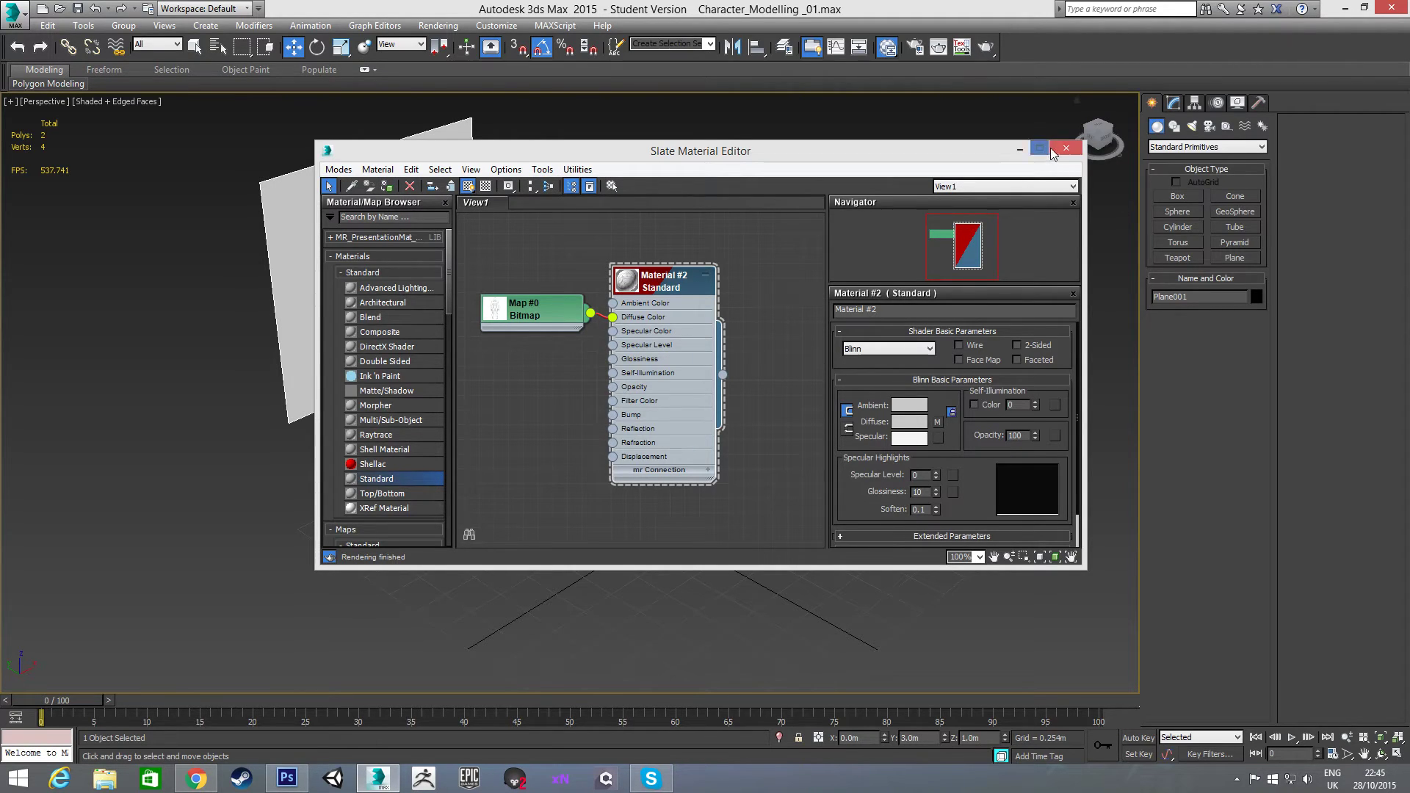
left_click(1065, 148)
Examine the front figure drawing on the plane up close, from the front and at an angle.
mouse_move(541, 288)
middle_mouse_down("alt")
mouse_move(575, 284)
mouse_move(550, 277)
mouse_move(536, 297)
mouse_move(562, 307)
middle_mouse_up("alt")
scroll(509, 283, "up", 3)
scroll(475, 274, "up", 3)
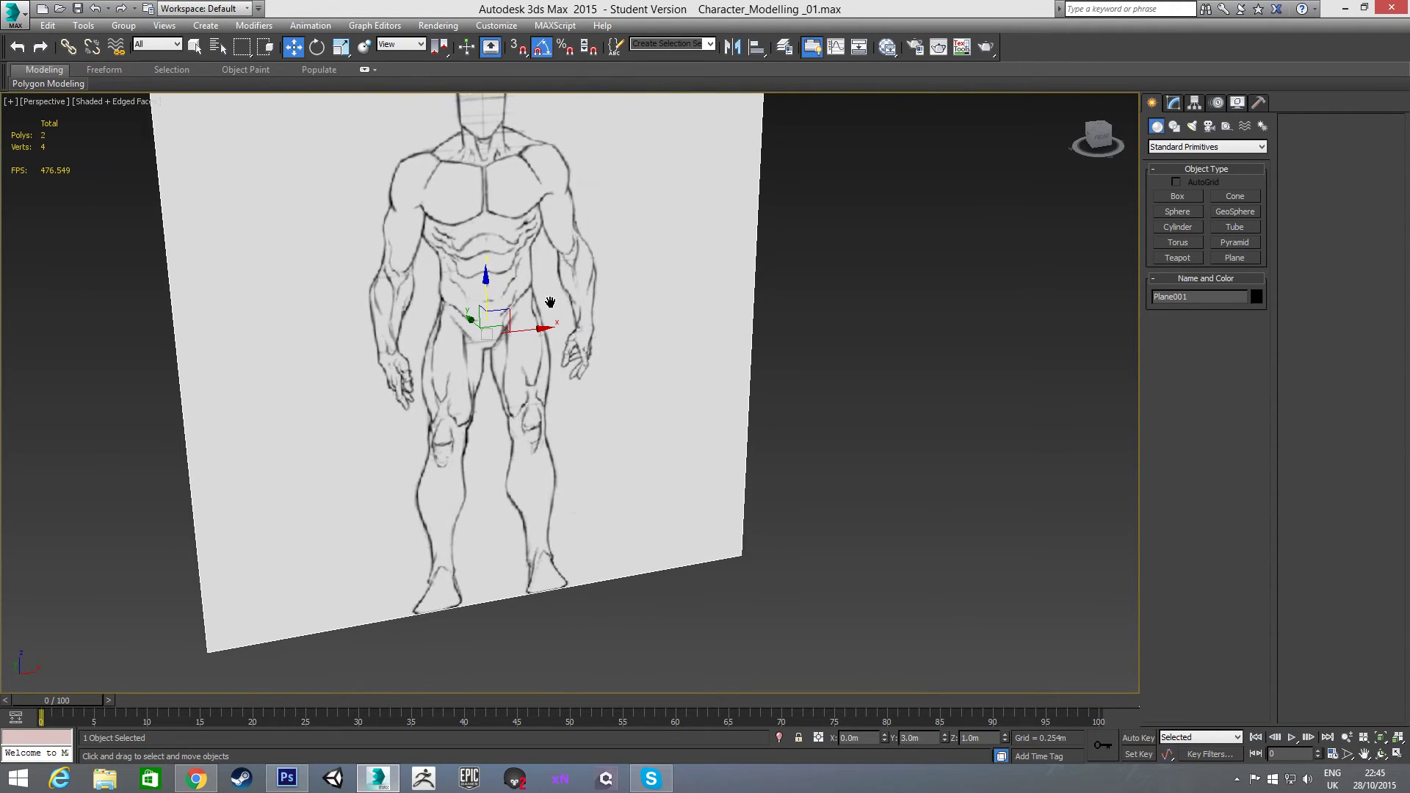
scroll(565, 308, "down", 2)
scroll(573, 312, "up", 2)
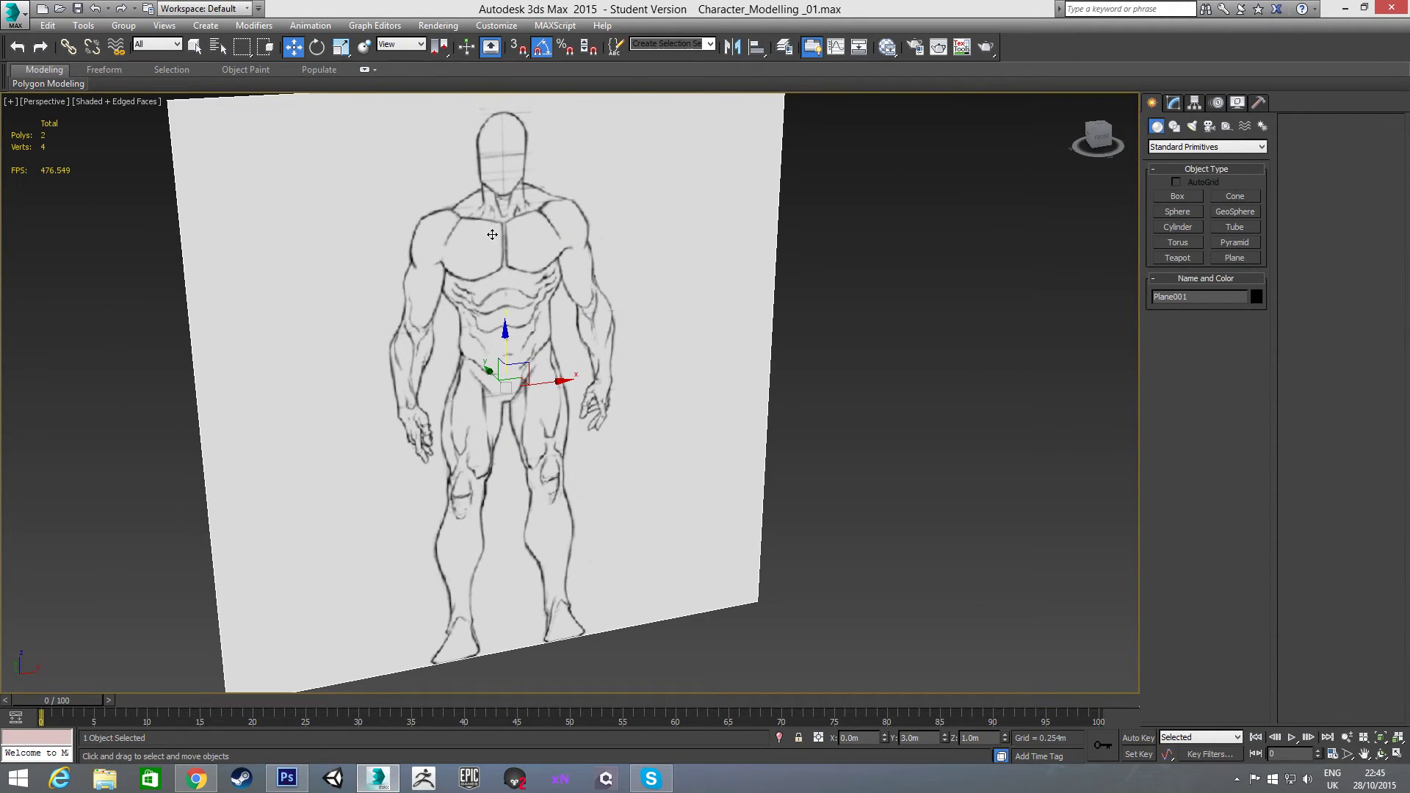
scroll(523, 277, "up", 2)
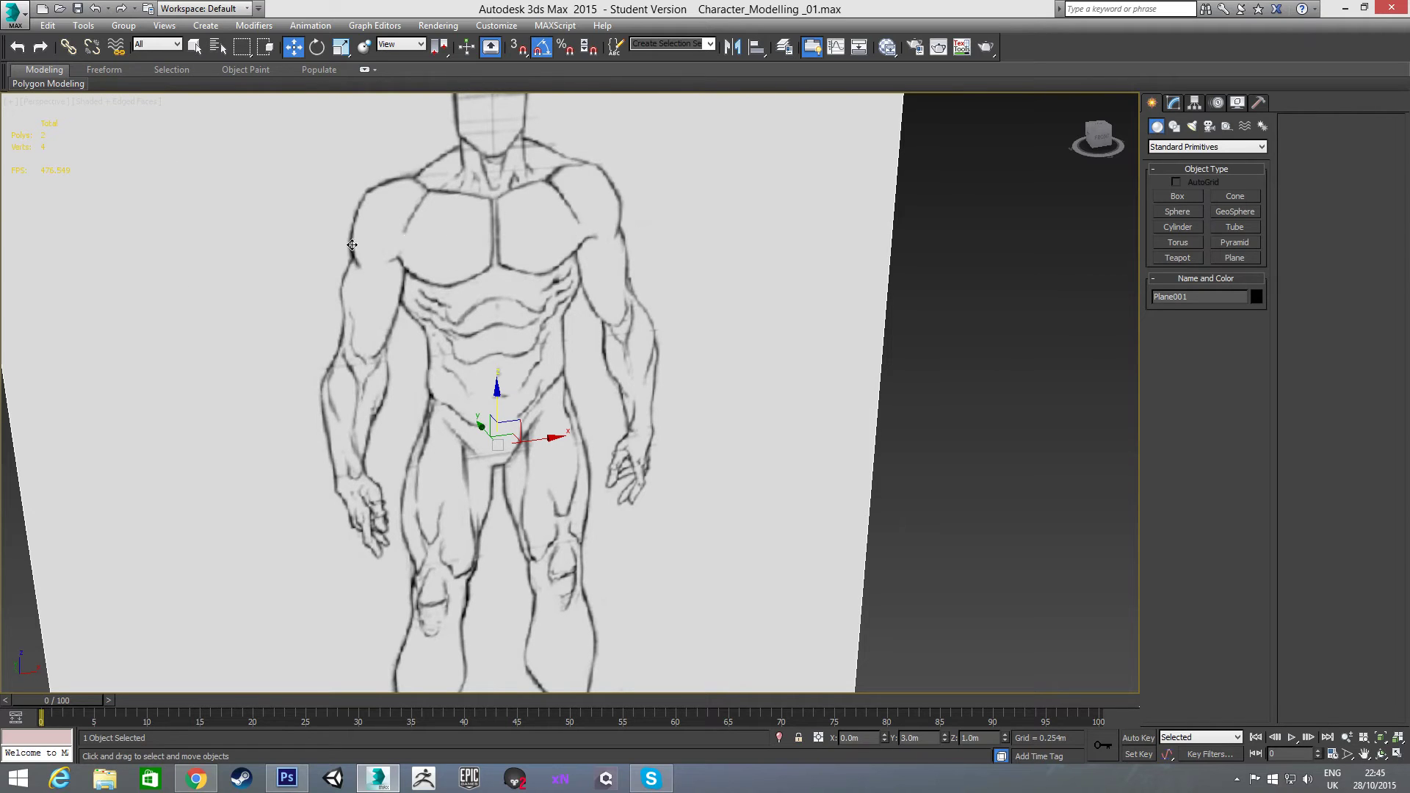
scroll(441, 307, "up", 2)
middle_click_drag(480, 315, 456, 294, "alt")
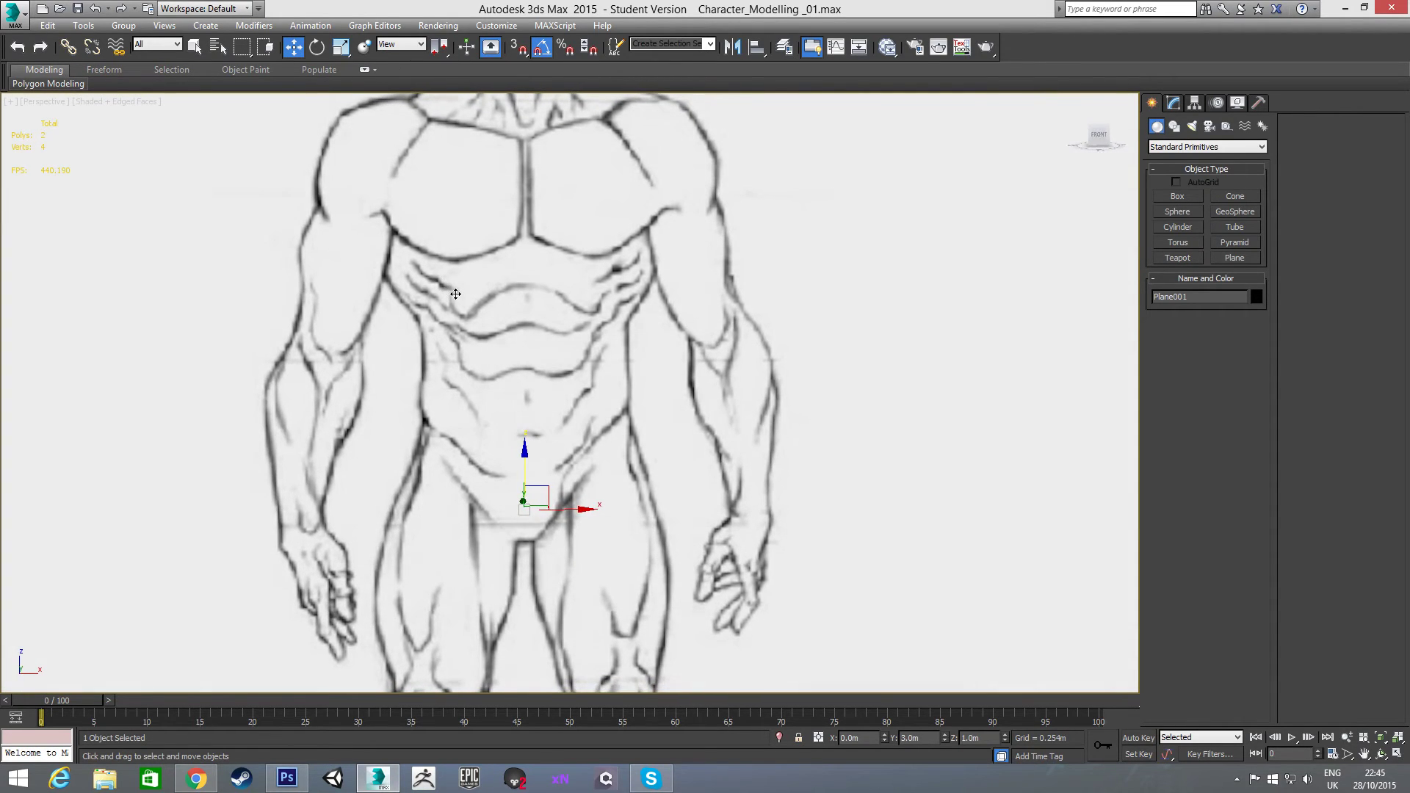
key("z")
middle_click_drag(560, 324, 451, 285, "alt")
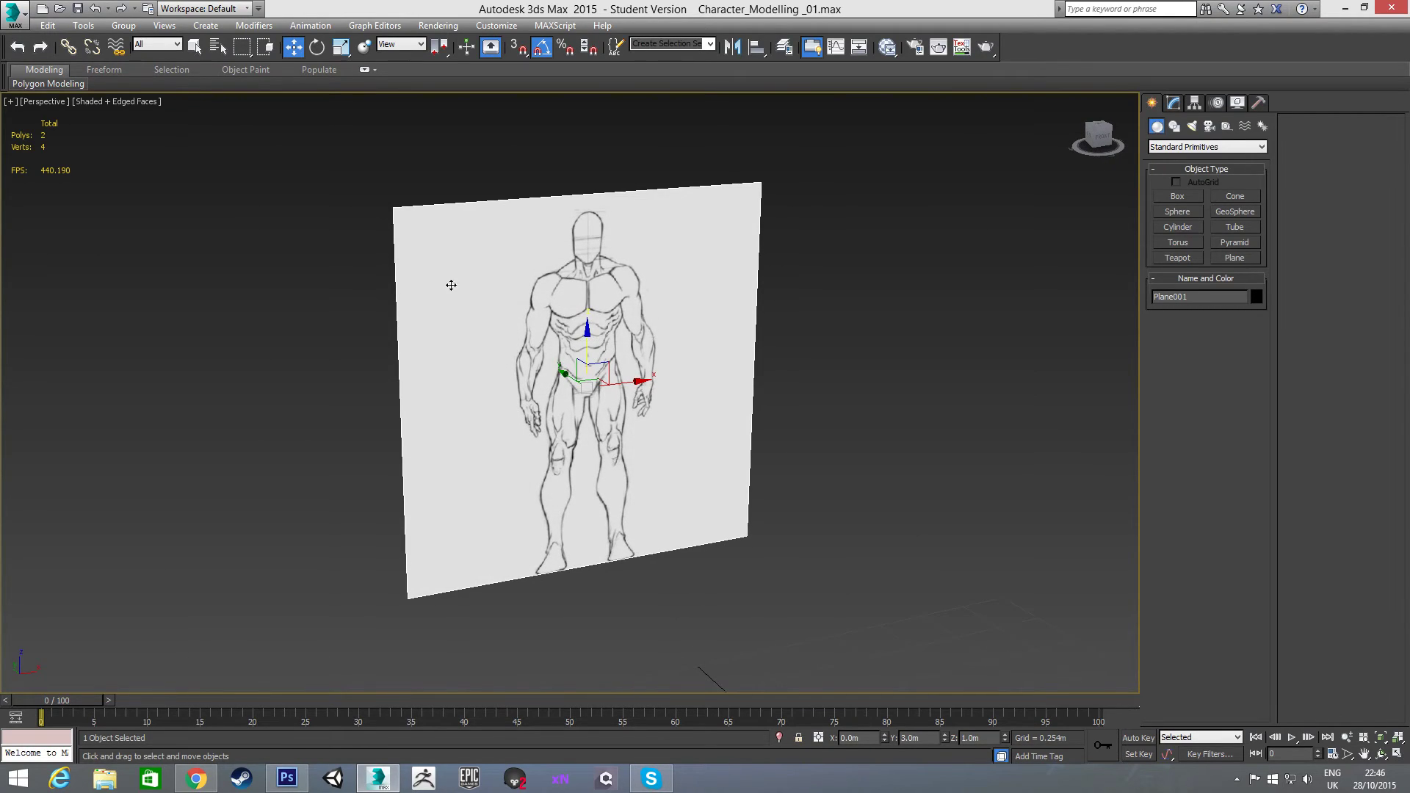
Set the perspective view to show Realistic Materials with Maps and check the drawing on the plane.
left_click(97, 102)
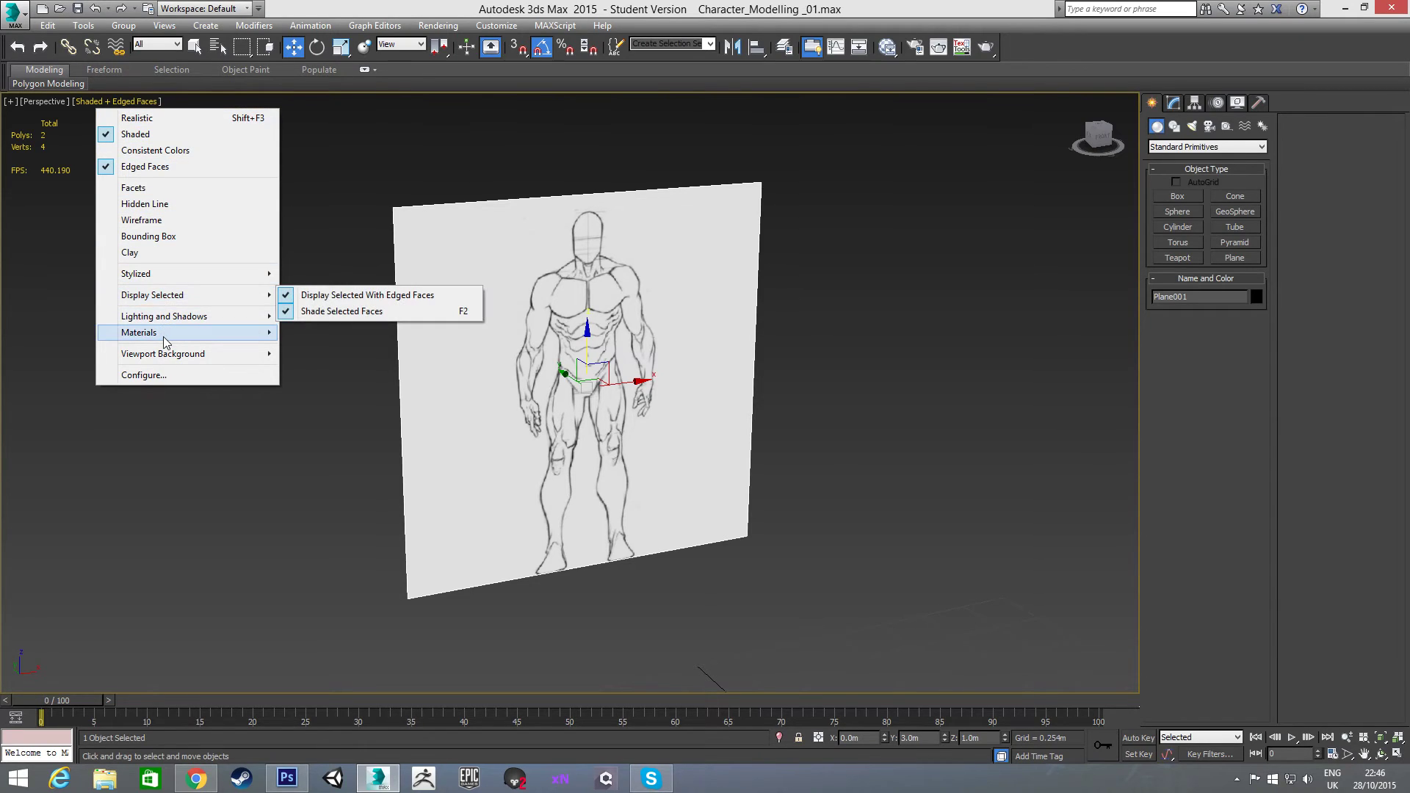
mouse_move(164, 337)
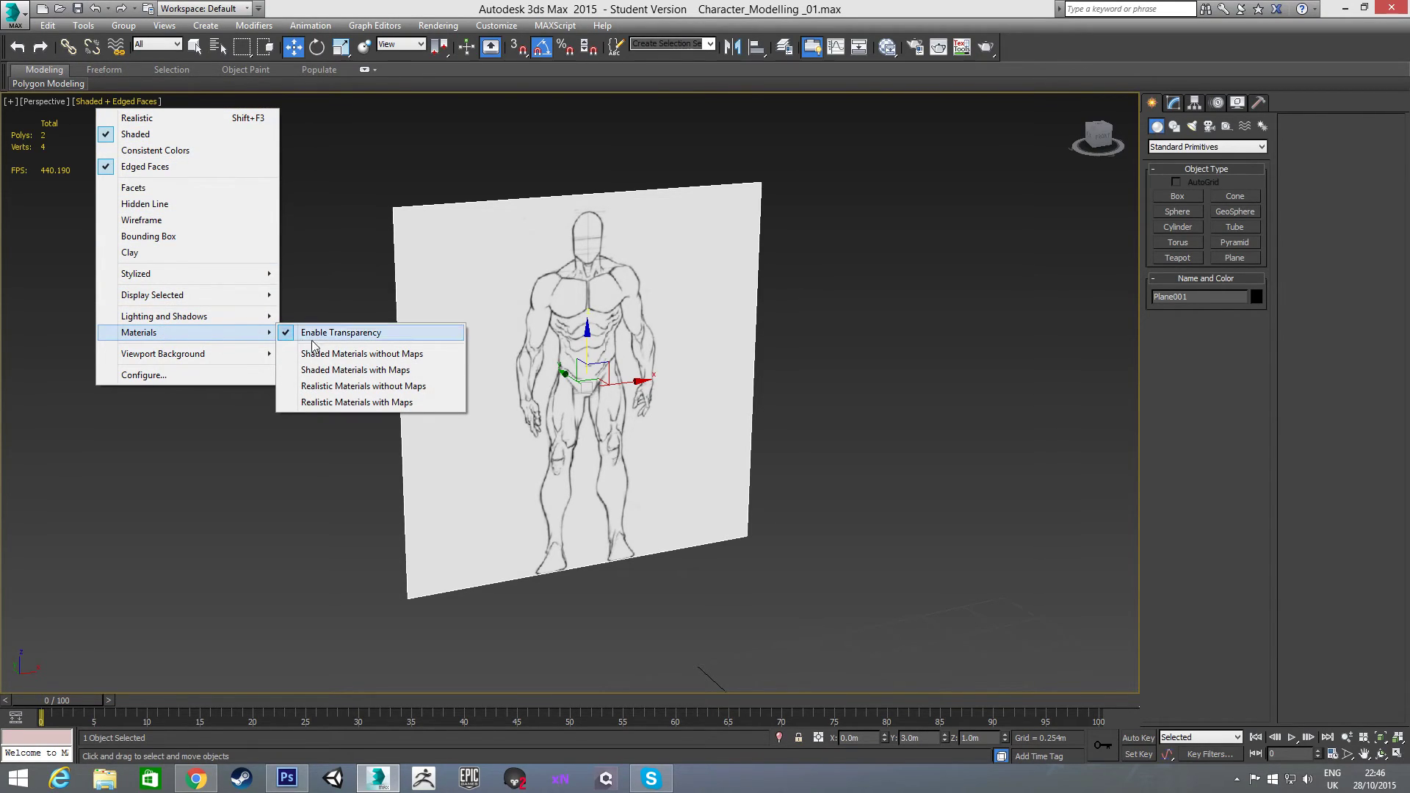
left_click(352, 403)
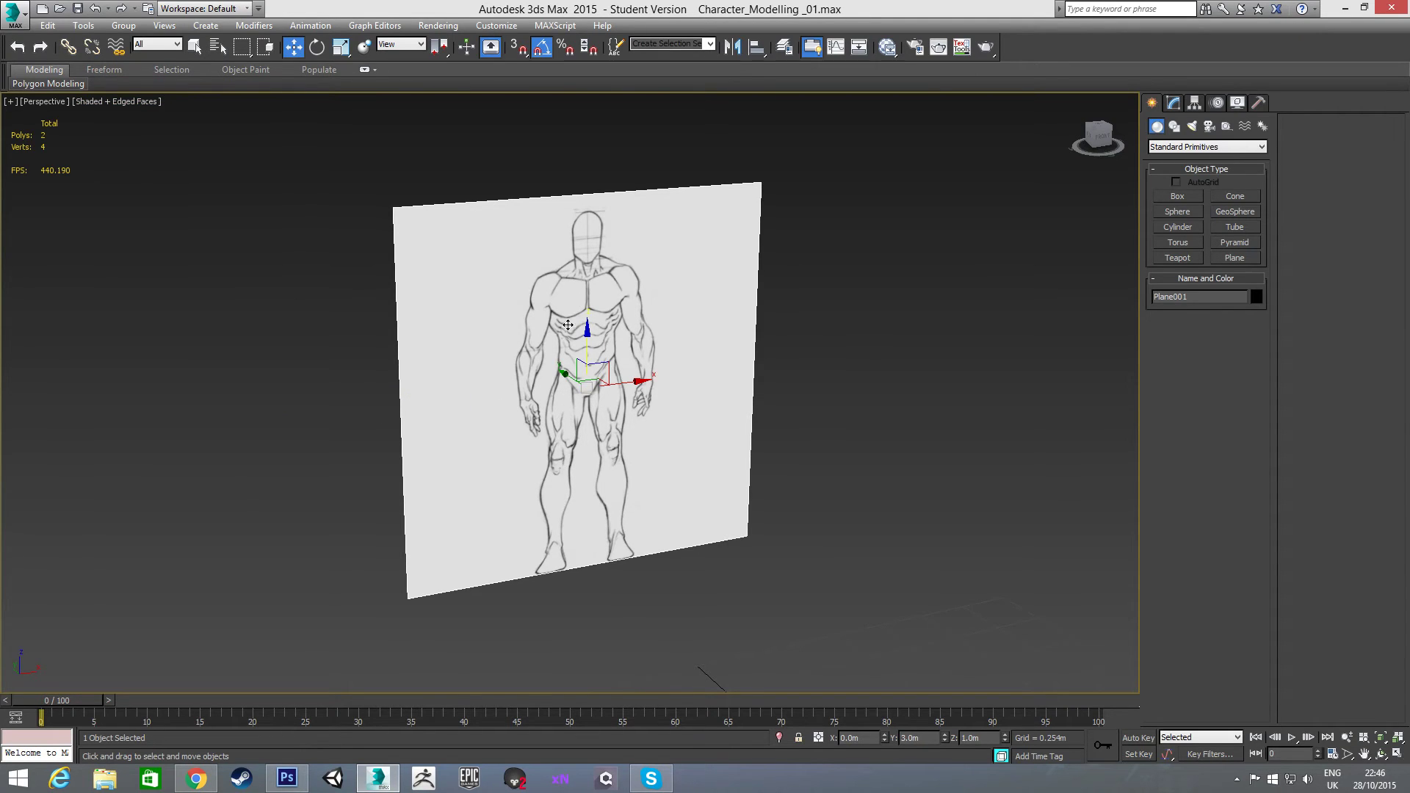
scroll(666, 347, "up", 3)
scroll(591, 309, "down", 4)
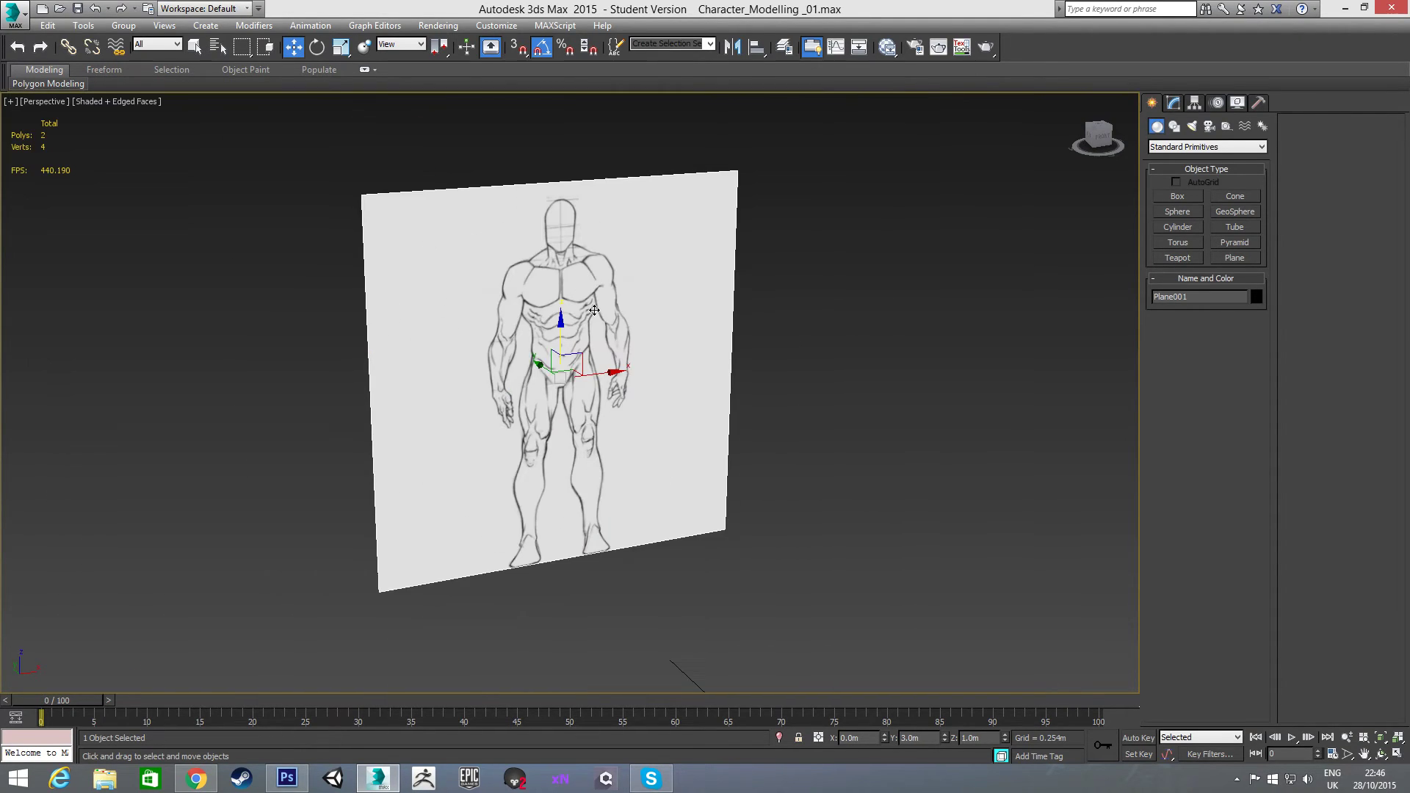
Make a copy of the reference plane rotated 90 degrees about Z and move it along Y to about -0.12 m.
mouse_move(670, 392)
middle_mouse_down("alt")
mouse_move(743, 412)
mouse_move(688, 420)
mouse_move(681, 388)
middle_mouse_up("alt")
scroll(599, 372, "down", 3)
key("e")
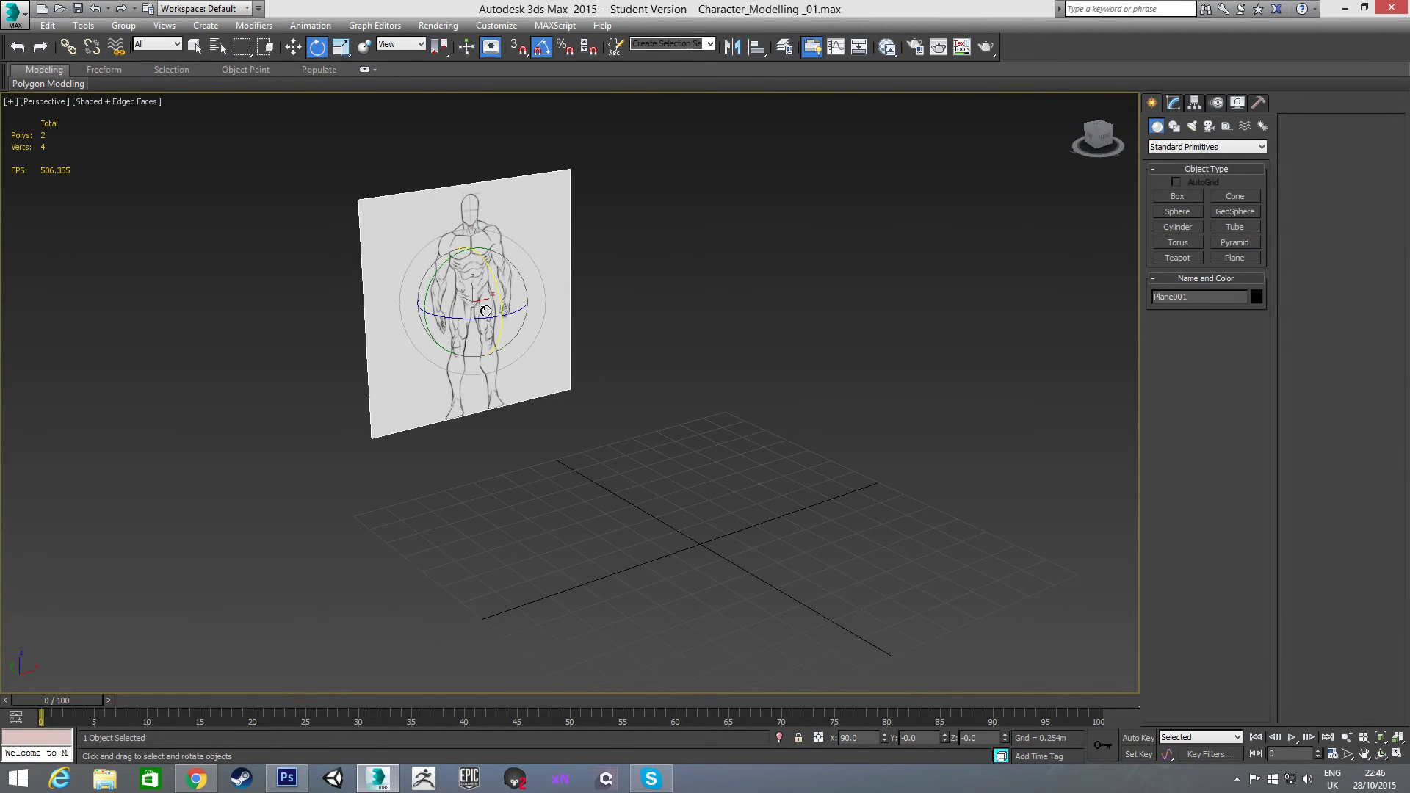
mouse_move(483, 318)
left_mouse_down("shift")
mouse_move(409, 316)
mouse_move(603, 382)
mouse_move(694, 461)
left_mouse_up("shift")
left_click(712, 454)
key("w")
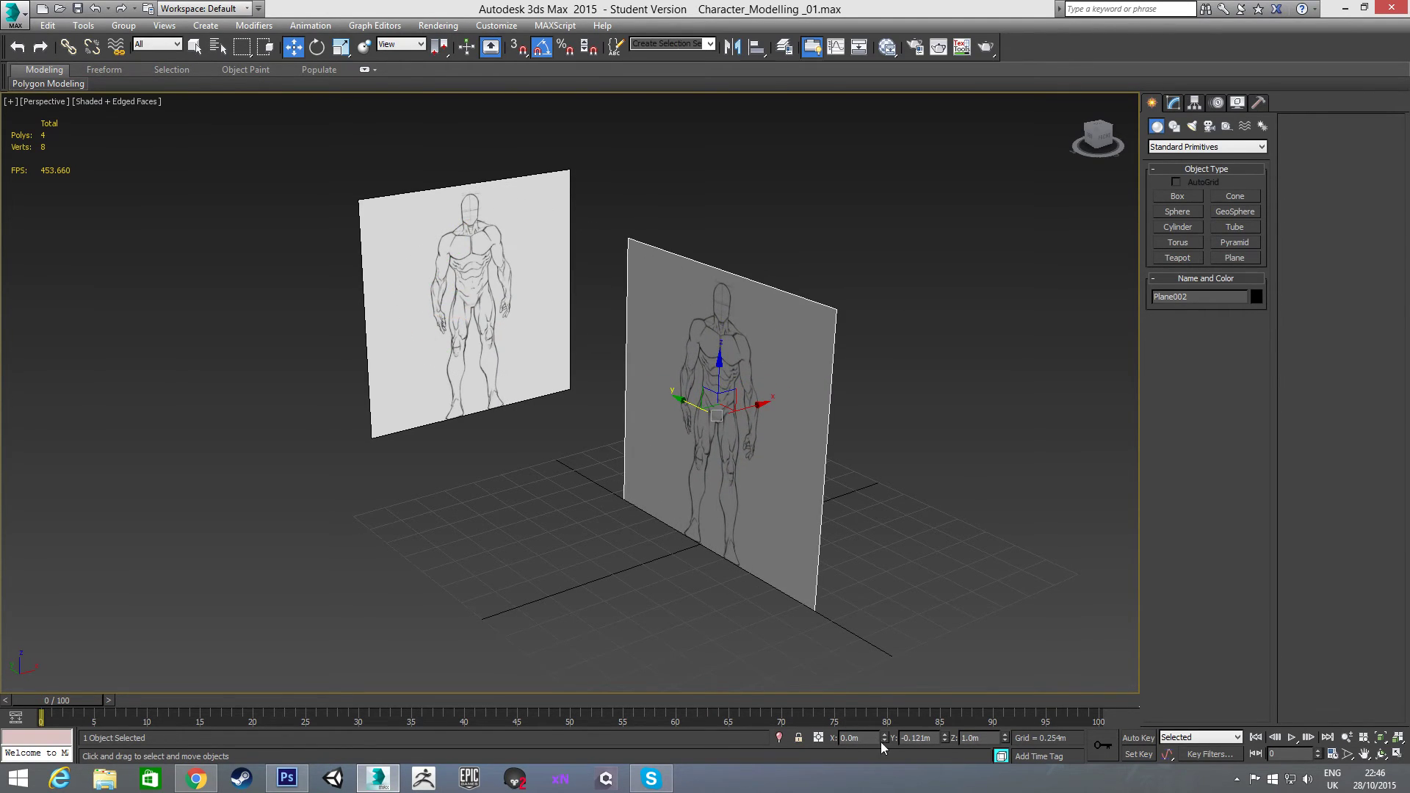
Move the rotated plane copy to exactly 3 m along X and 0 m along Y.
right_click(945, 739)
double_click(852, 738)
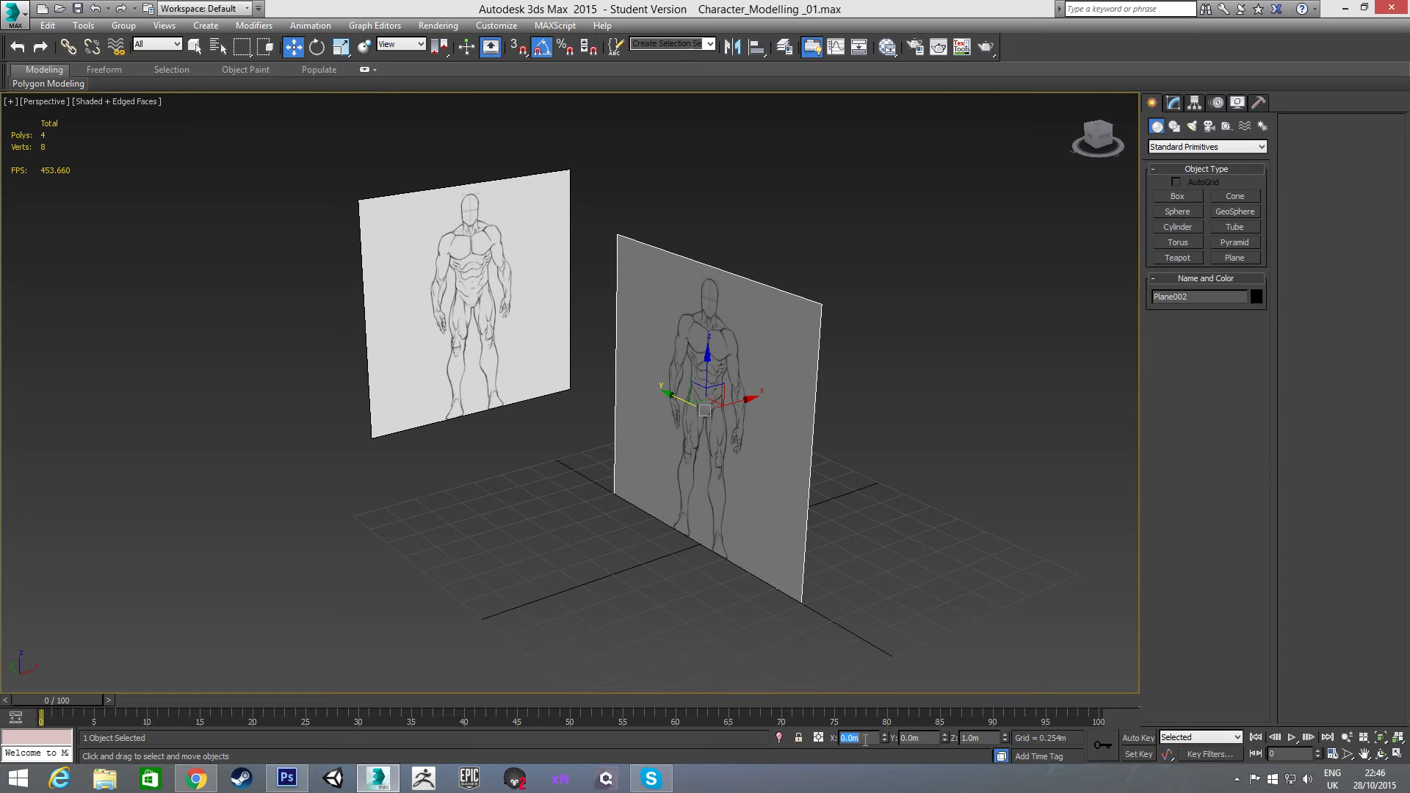
type("3")
key("Return")
scroll(765, 503, "down", 4)
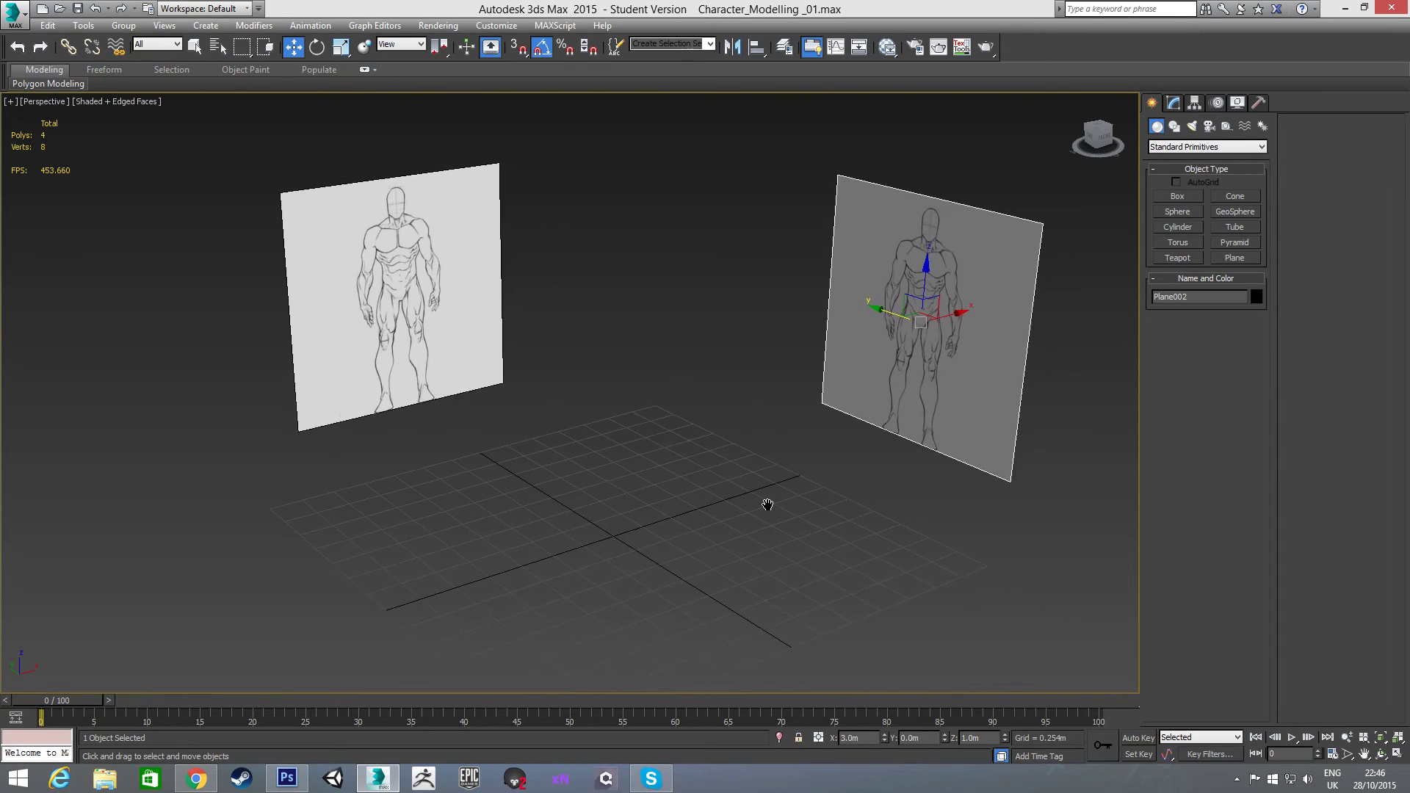
Duplicate the front material, use the Male_Side bitmap as the copy's diffuse color, and apply it to the rotated plane.
key("m")
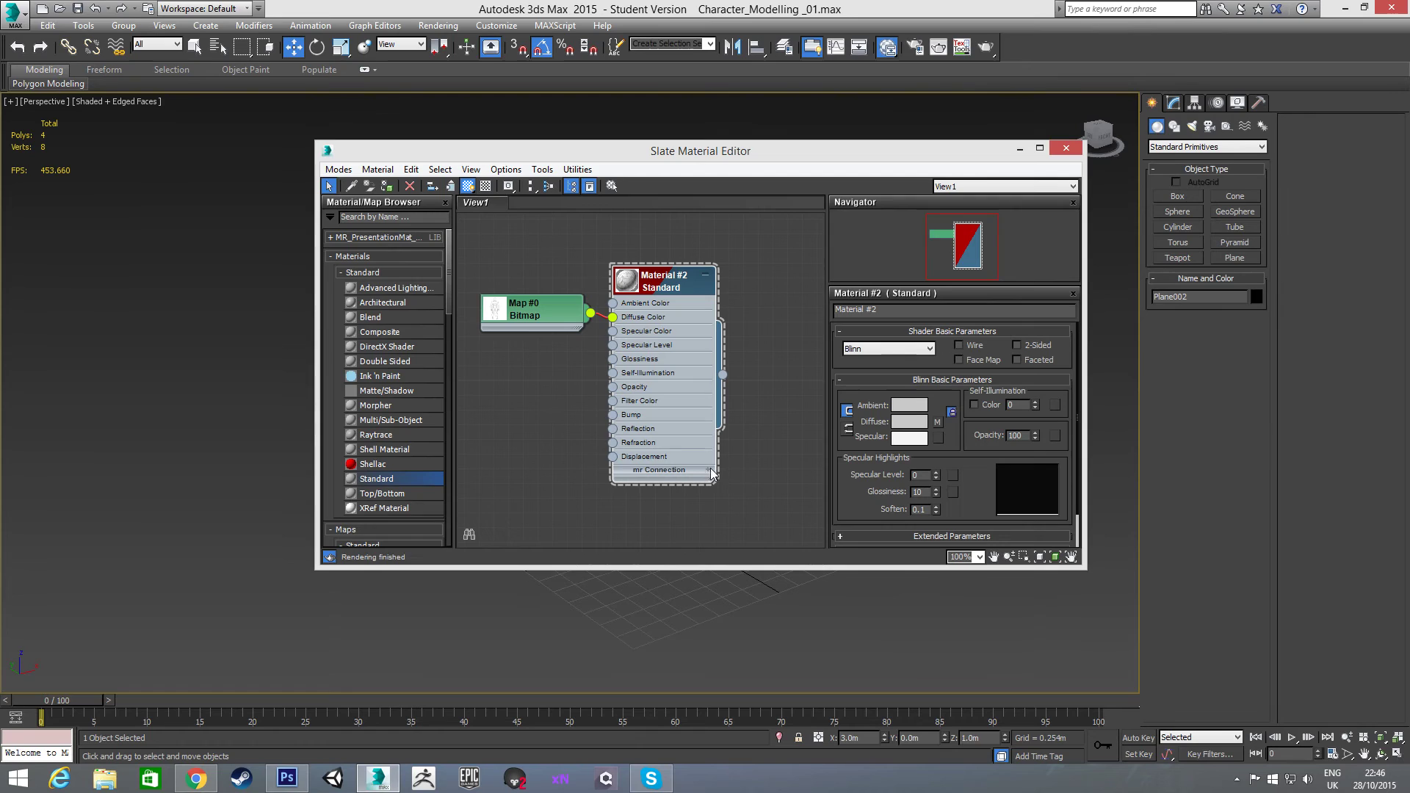
scroll(771, 345, "down", 1)
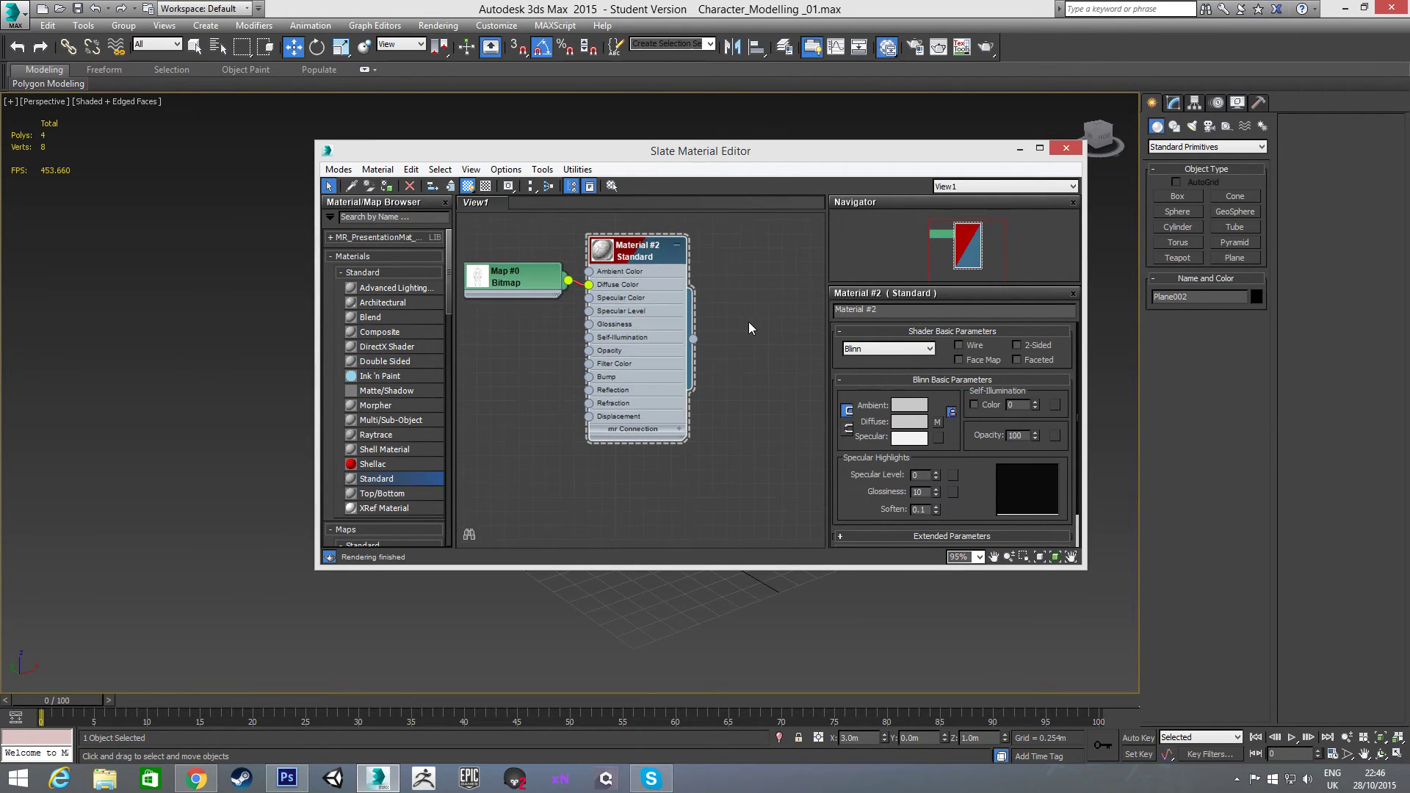
left_click_drag(640, 257, 517, 518, "shift")
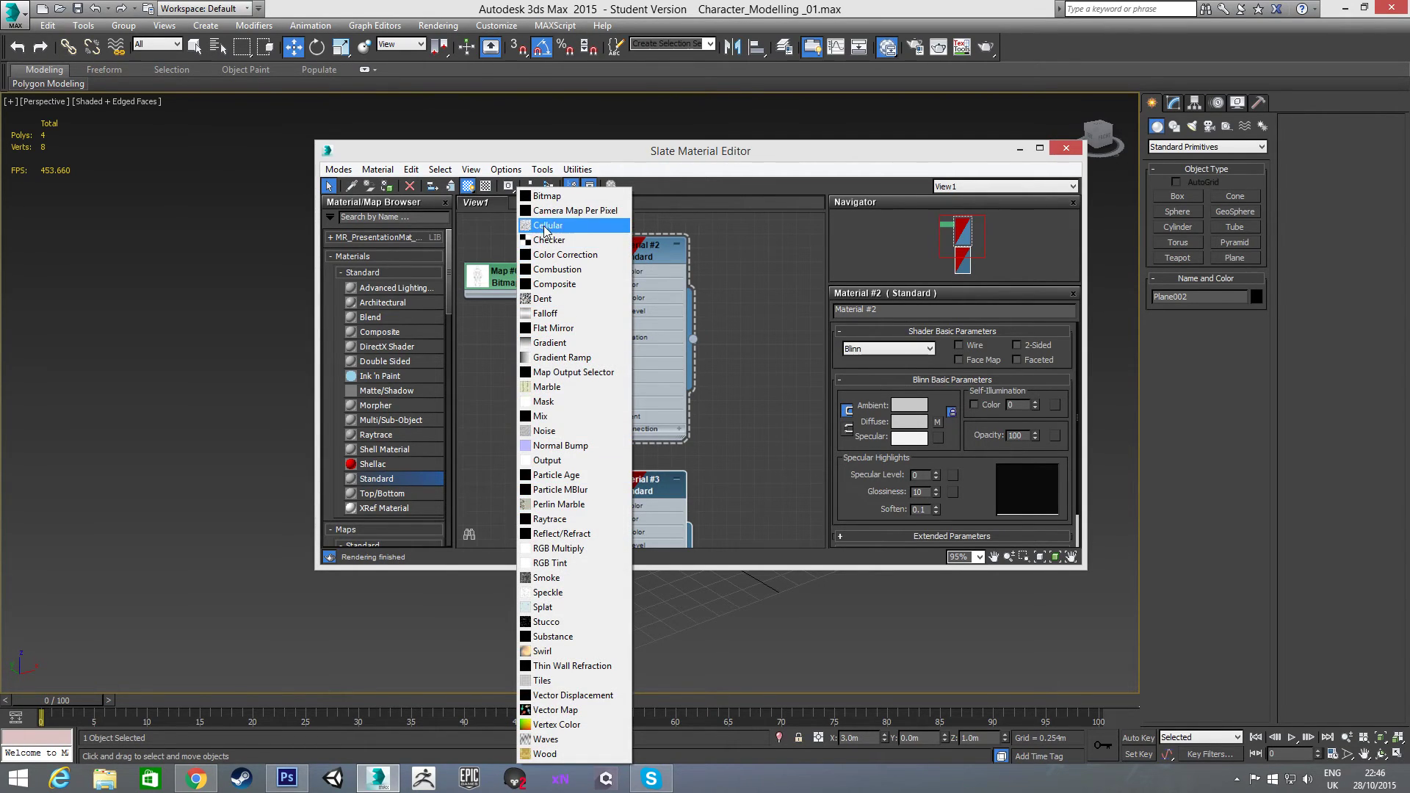
left_click(546, 196)
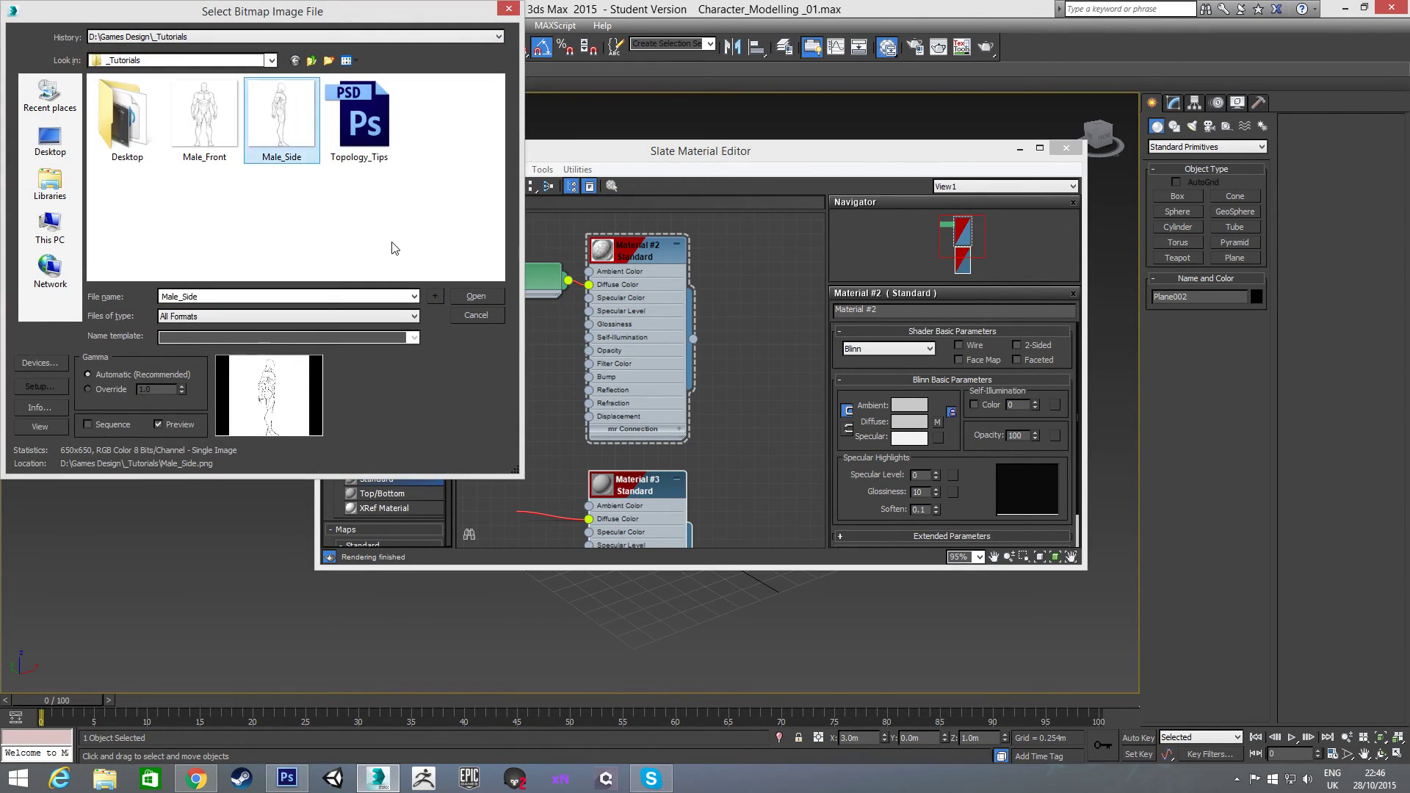
left_click(476, 297)
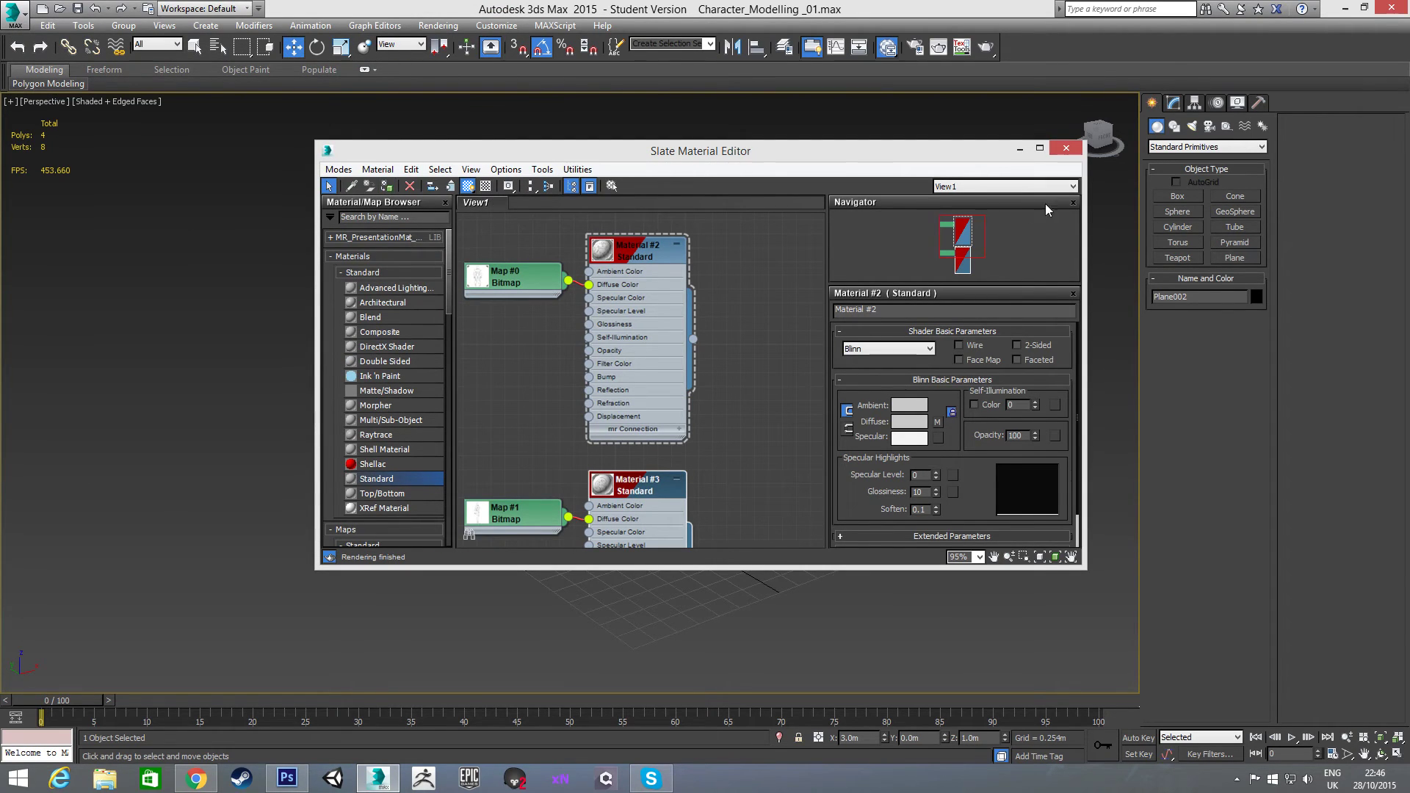
left_click(1066, 147)
left_click(713, 430)
mouse_move(711, 395)
middle_mouse_down()
mouse_move(689, 372)
mouse_move(661, 400)
mouse_move(692, 389)
middle_mouse_up()
mouse_move(662, 379)
middle_mouse_down("alt")
mouse_move(668, 348)
mouse_move(658, 356)
middle_mouse_up("alt")
scroll(652, 360, "down", 3)
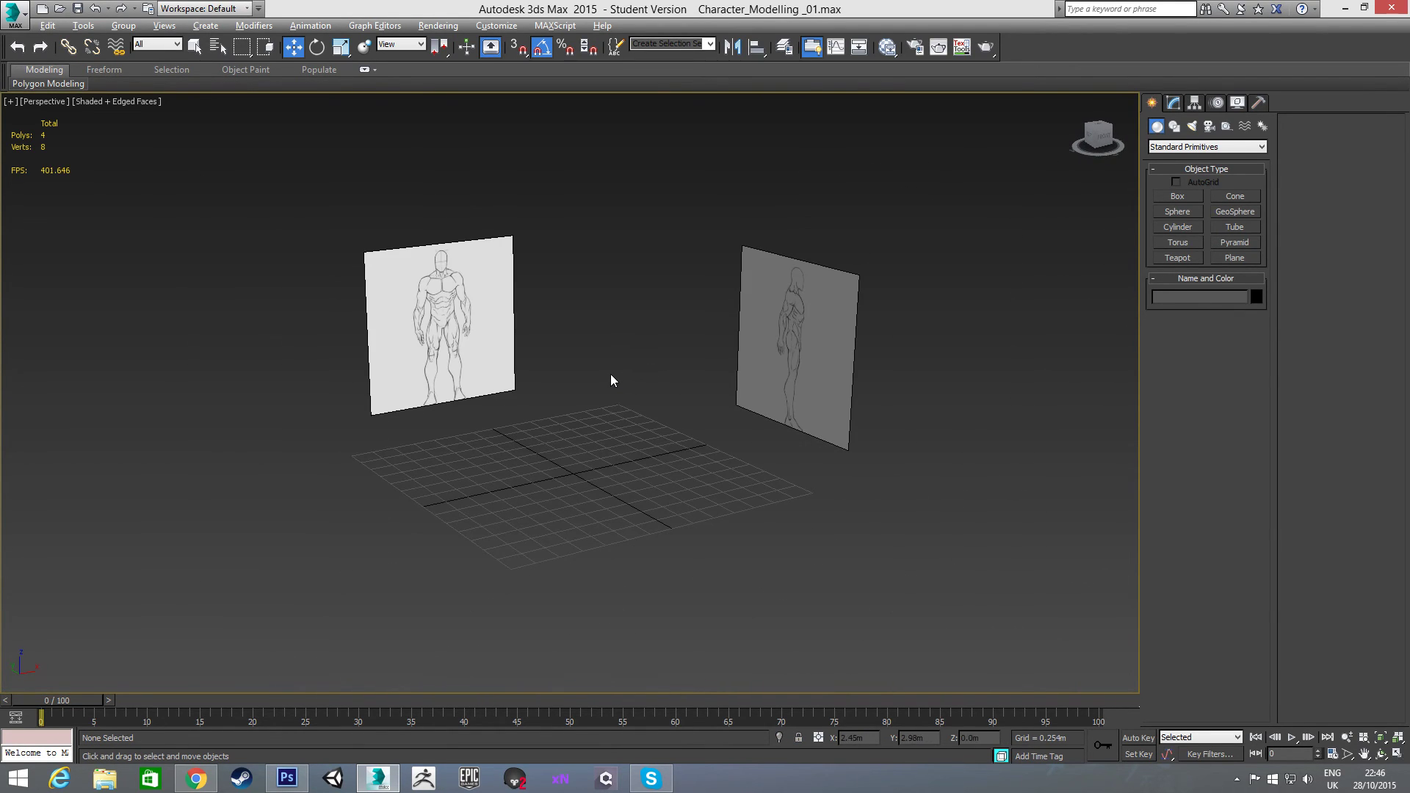
scroll(604, 380, "up", 4)
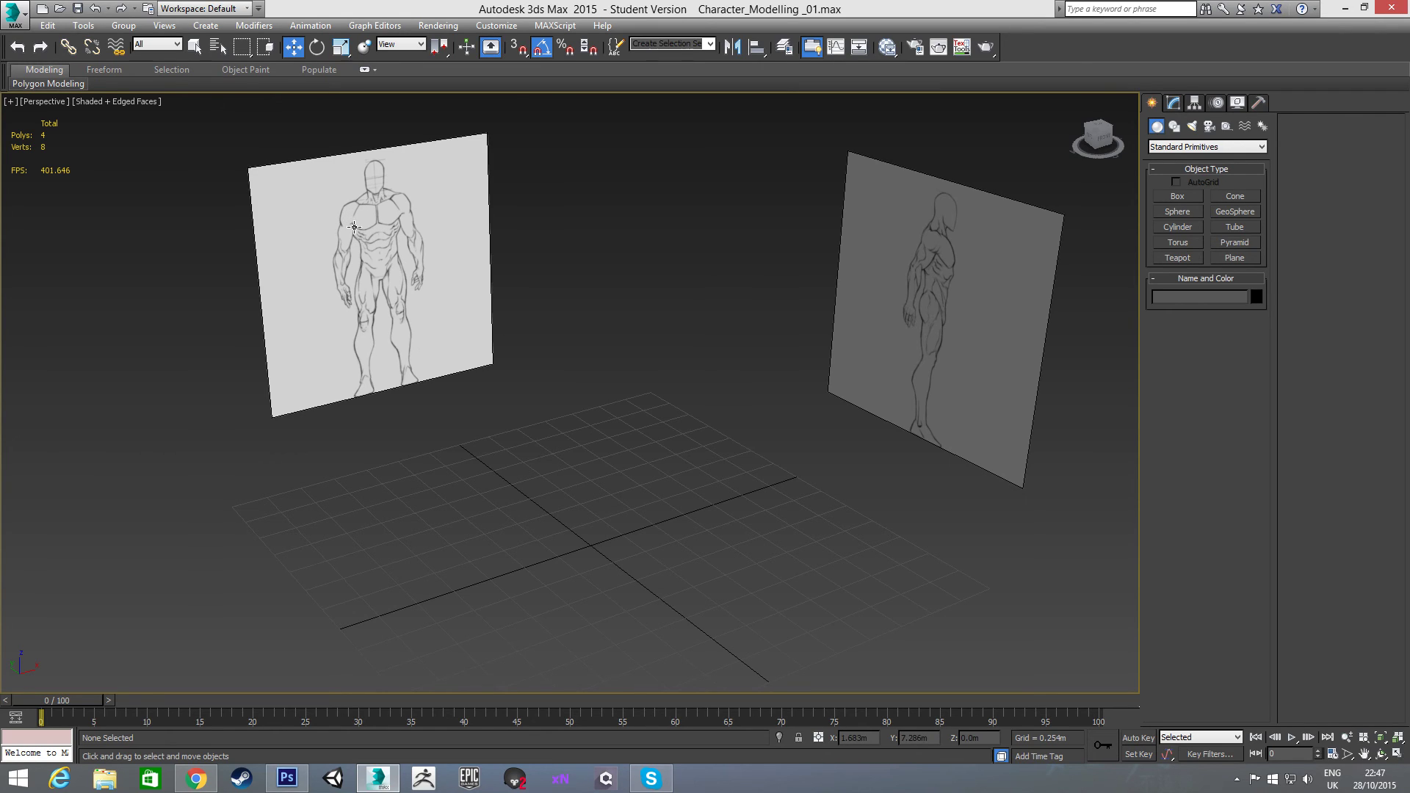
Switch to Photoshop, show the Full Body layer in Topology_Tips.psd to examine the separate body parts, and return to 3ds Max.
left_click(287, 779)
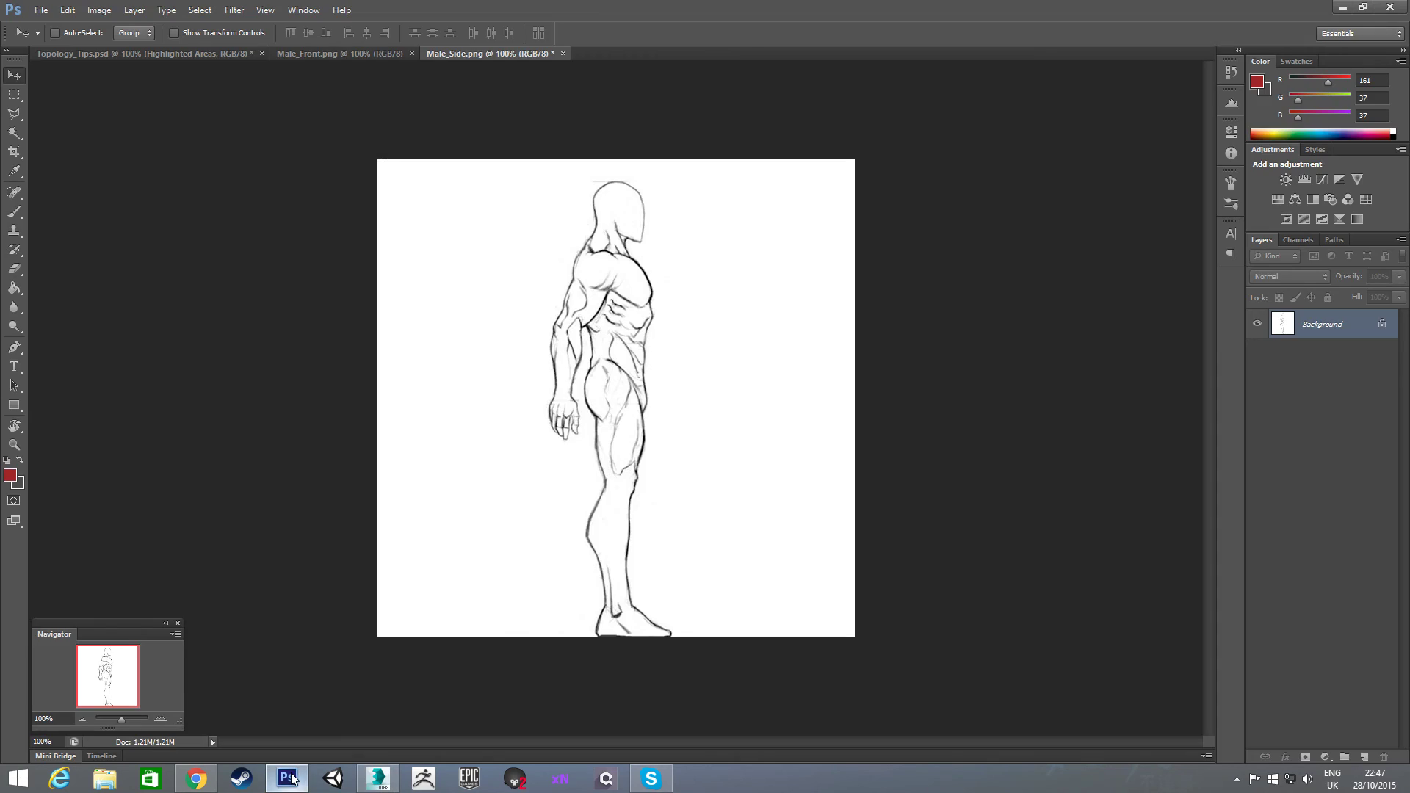
left_click(190, 54)
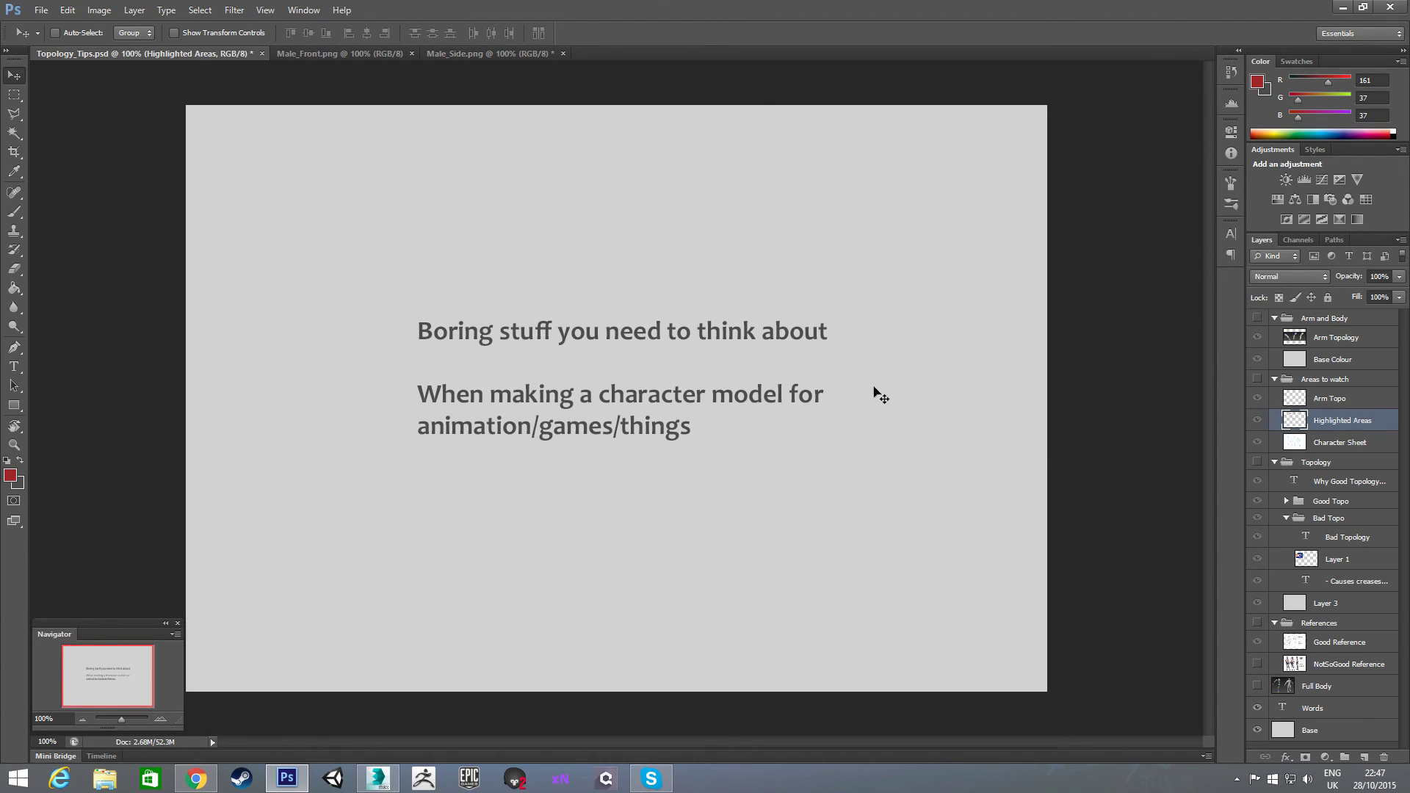
left_click(1257, 686)
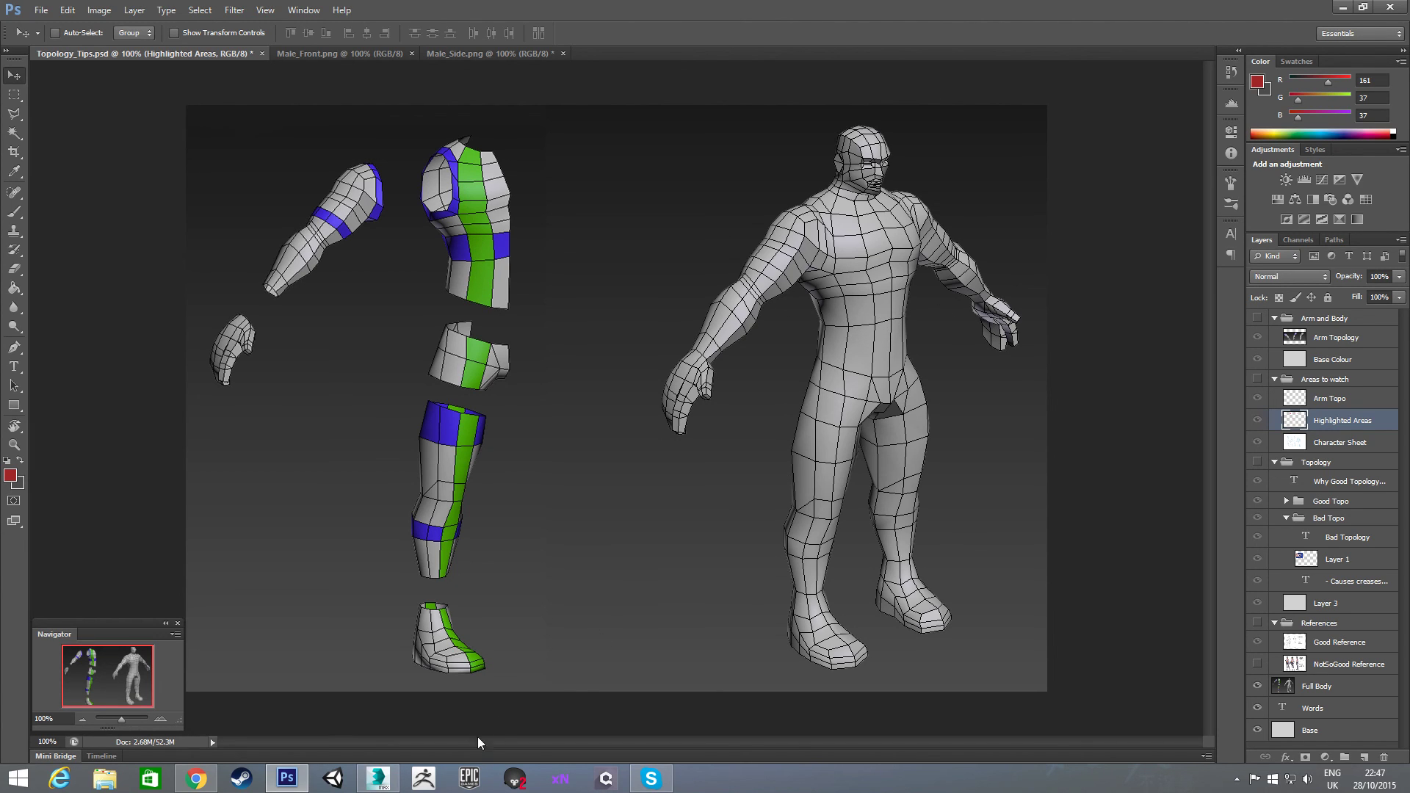
left_click(381, 780)
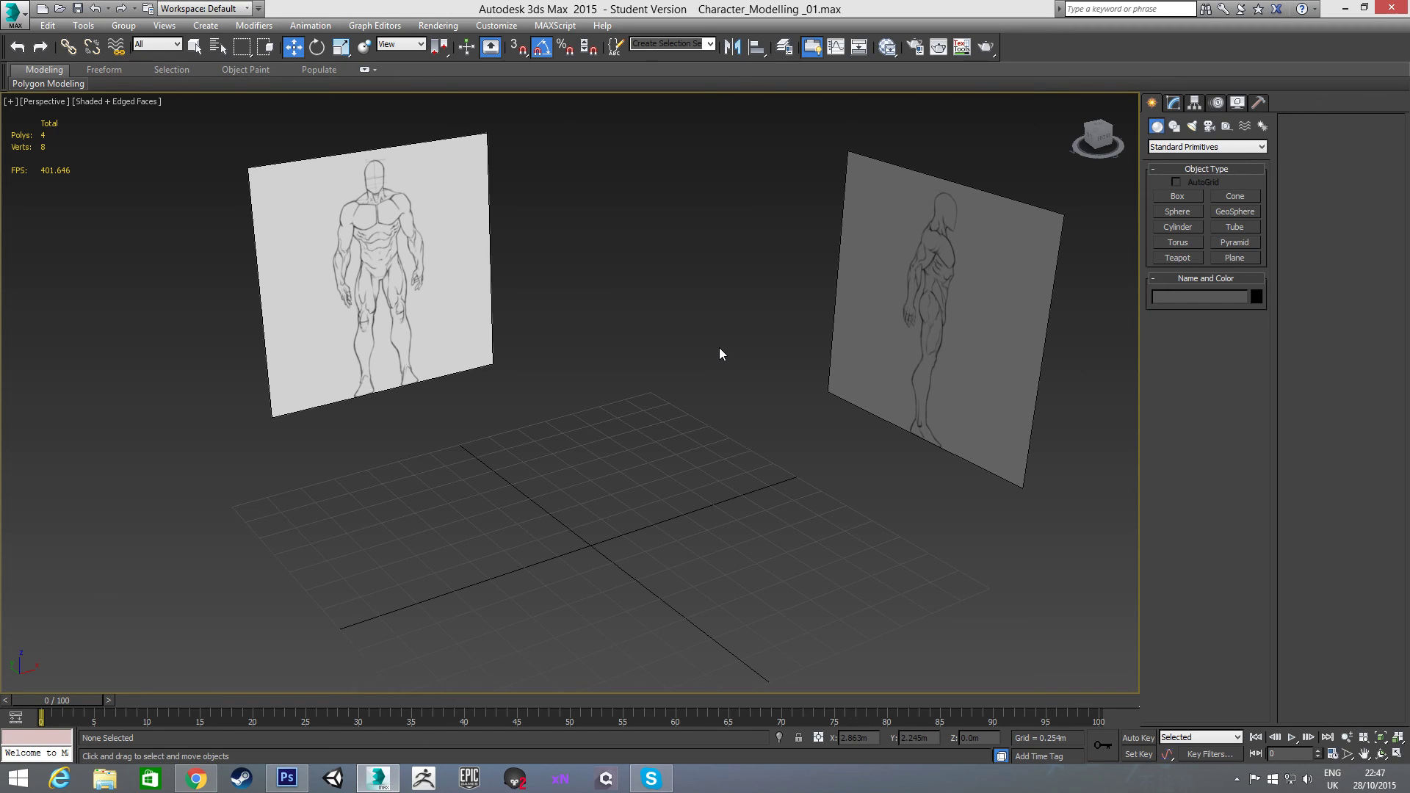
scroll(637, 286, "down", 3)
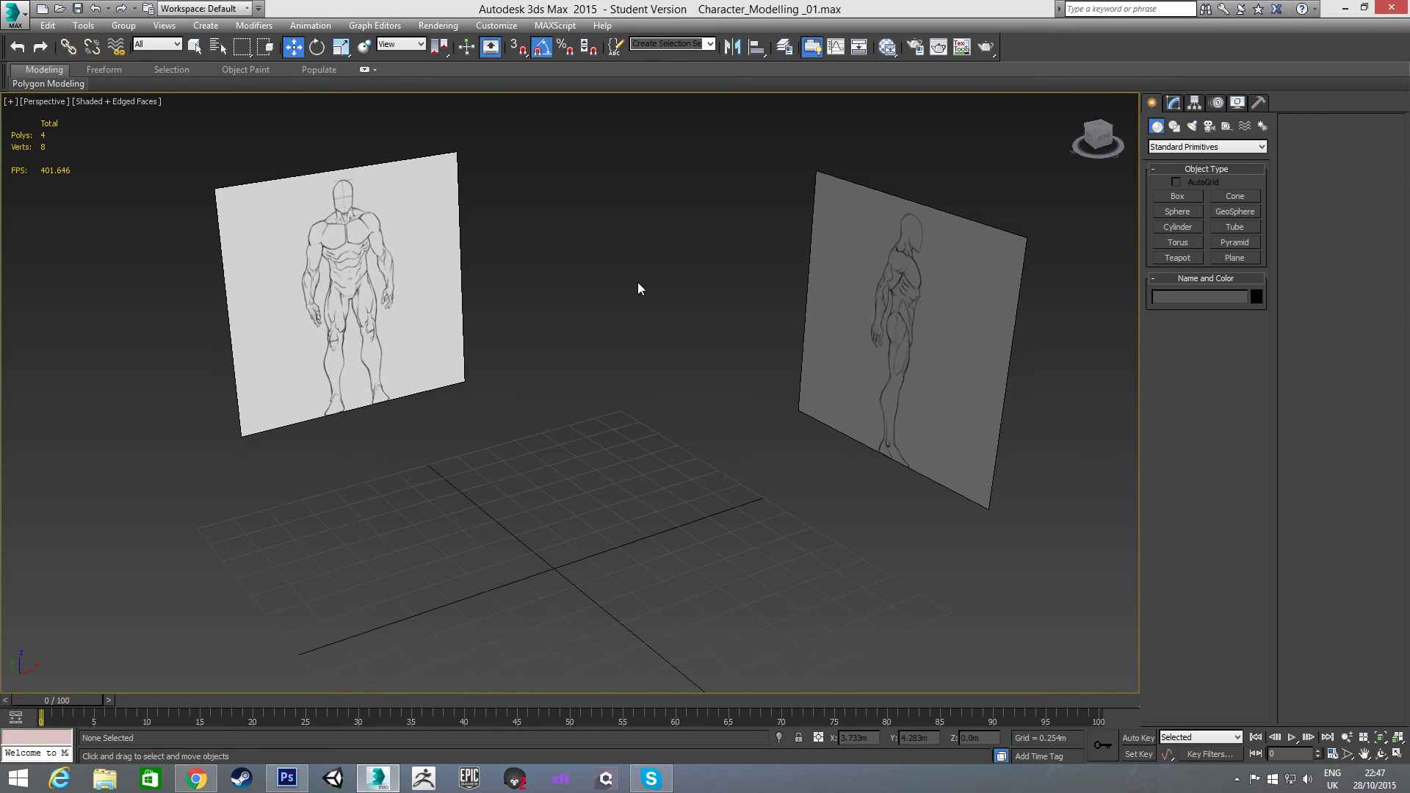
scroll(639, 314, "up", 3)
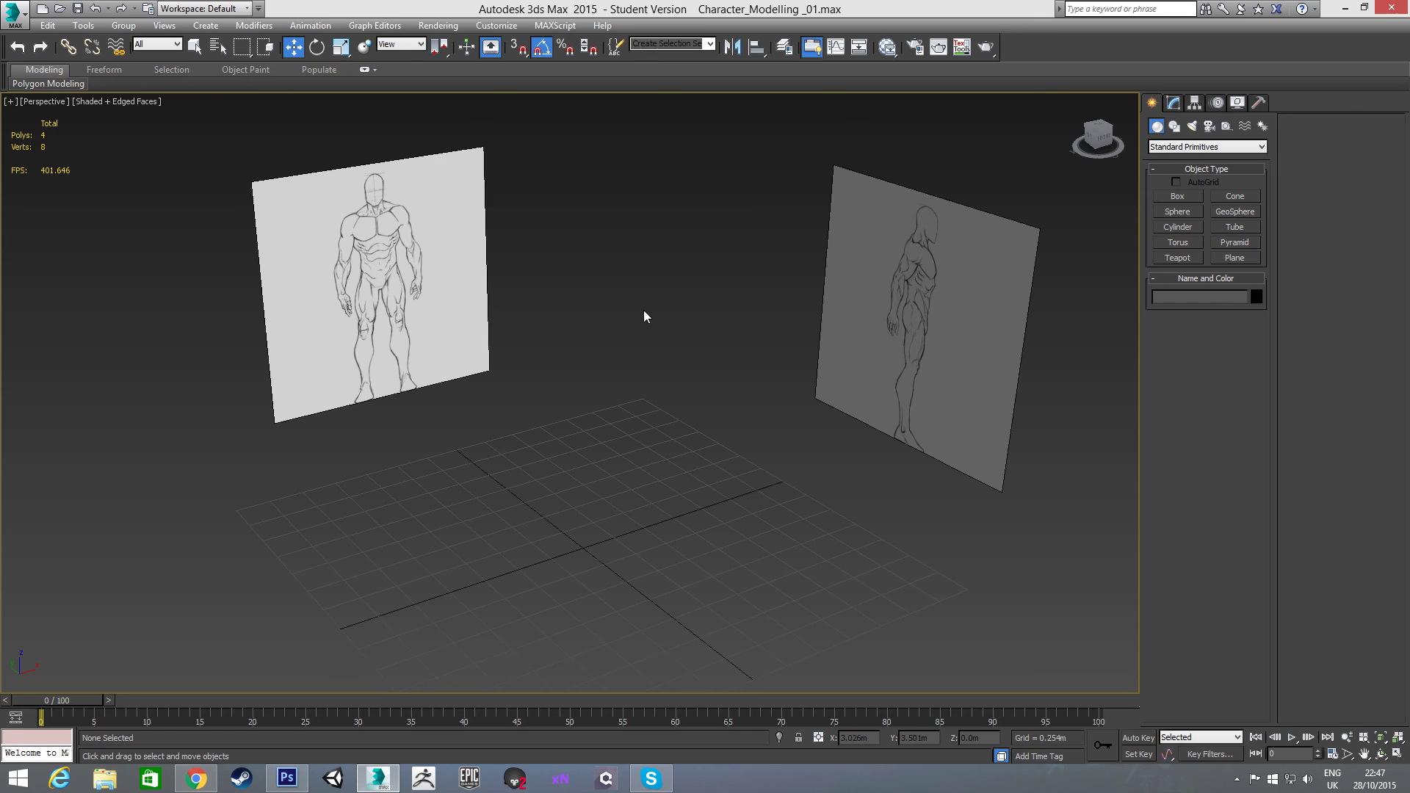